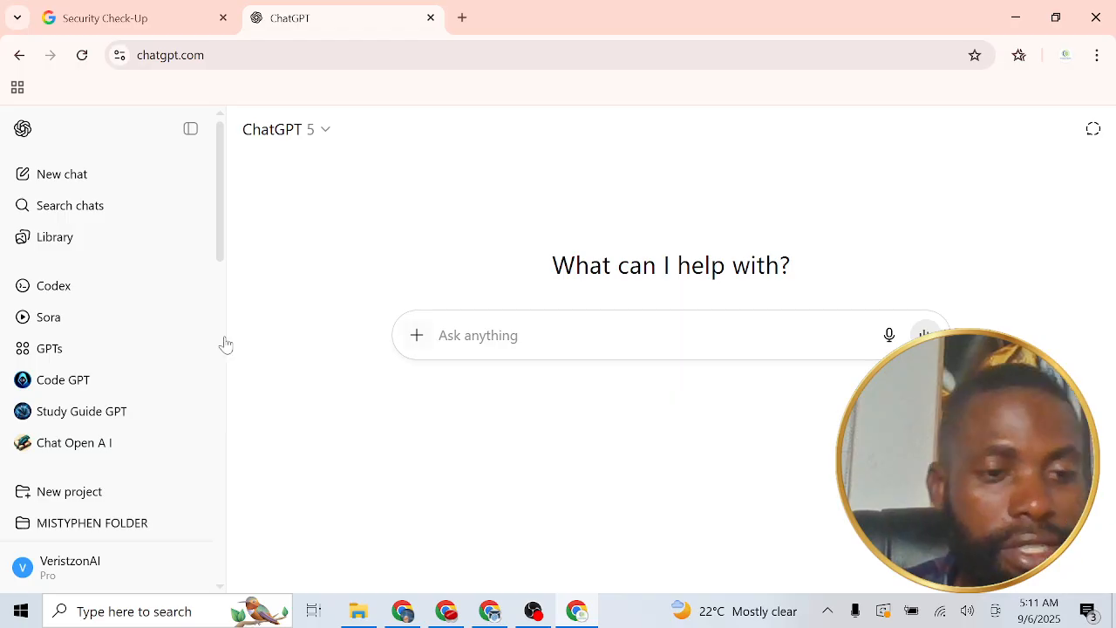
# Switch the chat model to GPT-5 Pro
pyautogui.scroll(-5, 149, 354)
pyautogui.scroll(5, 152, 436)
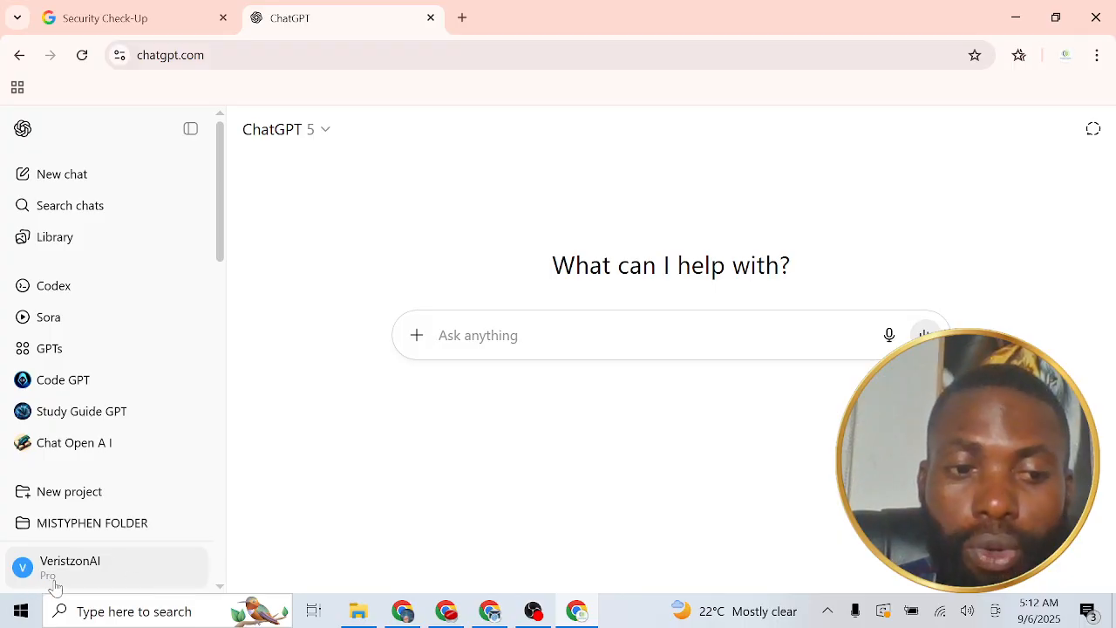
pyautogui.click(321, 133)
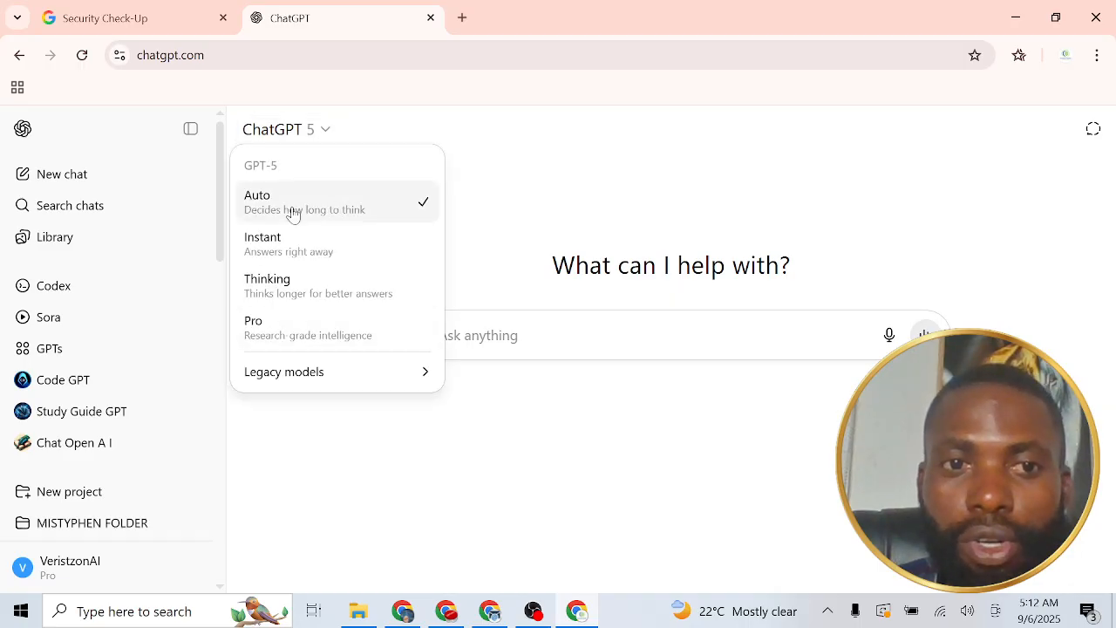
pyautogui.click(315, 326)
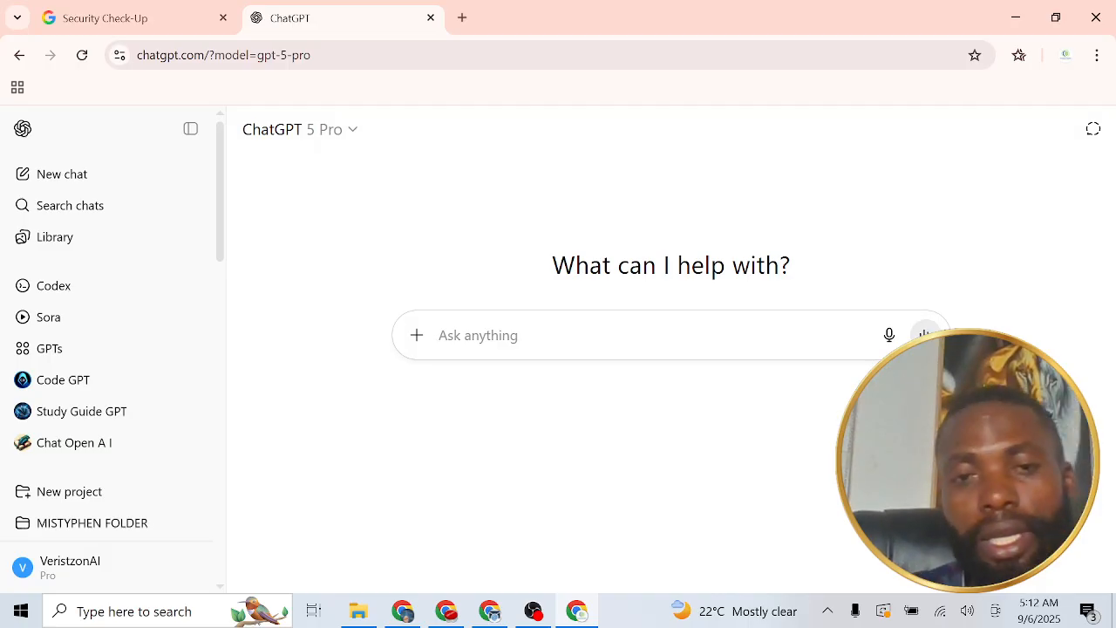
# Begin the prompt with "i run ai practical training that last for three months."
pyautogui.write('i')
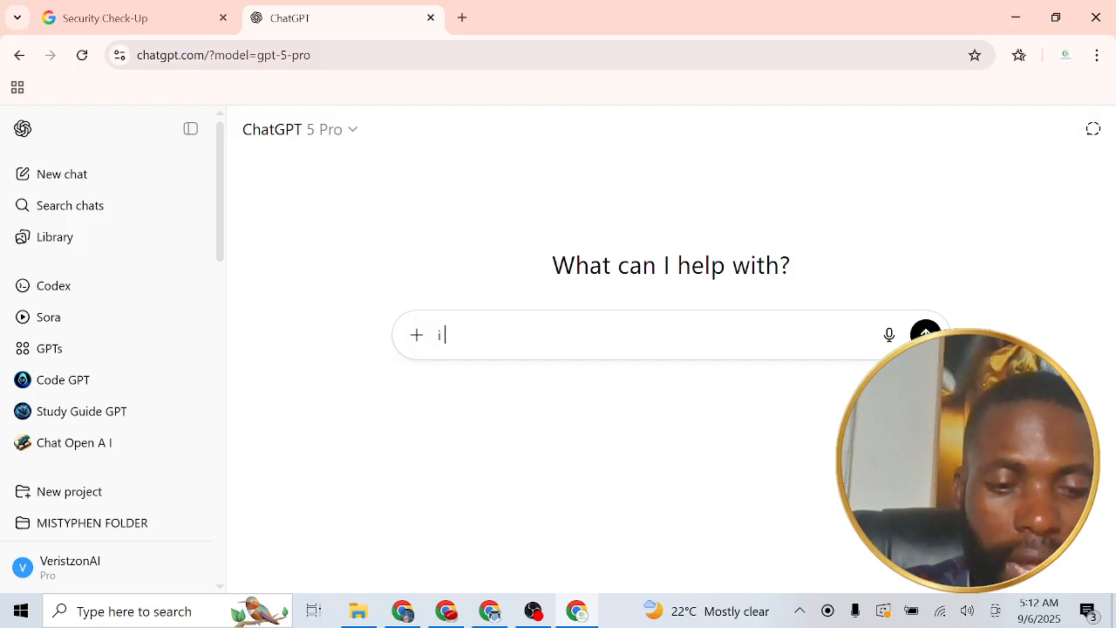
pyautogui.write(' run a')
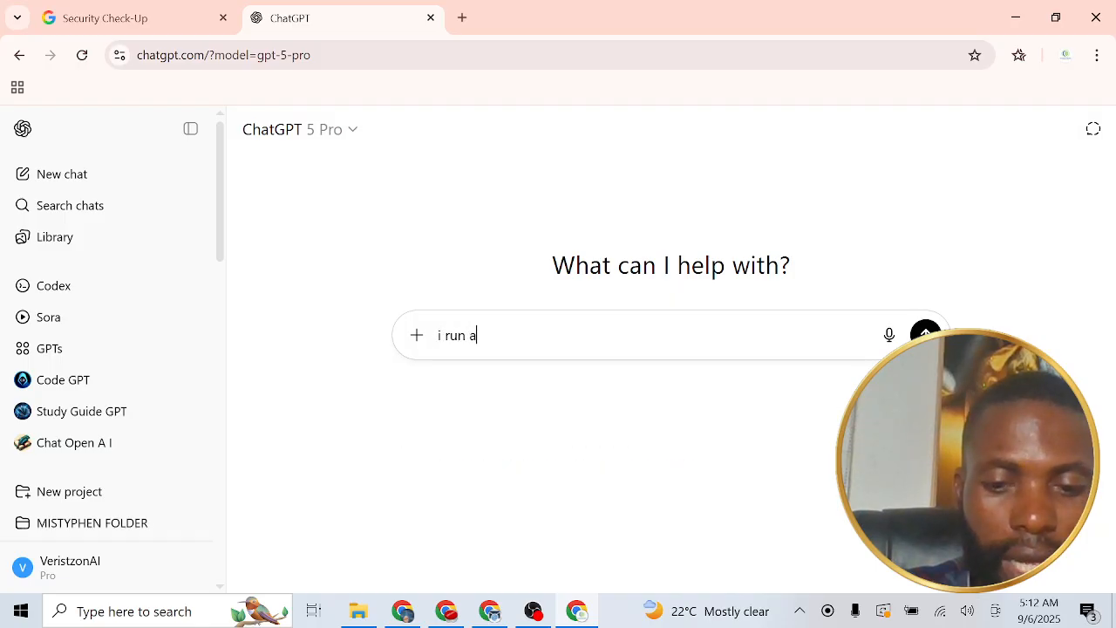
pyautogui.write('i practica')
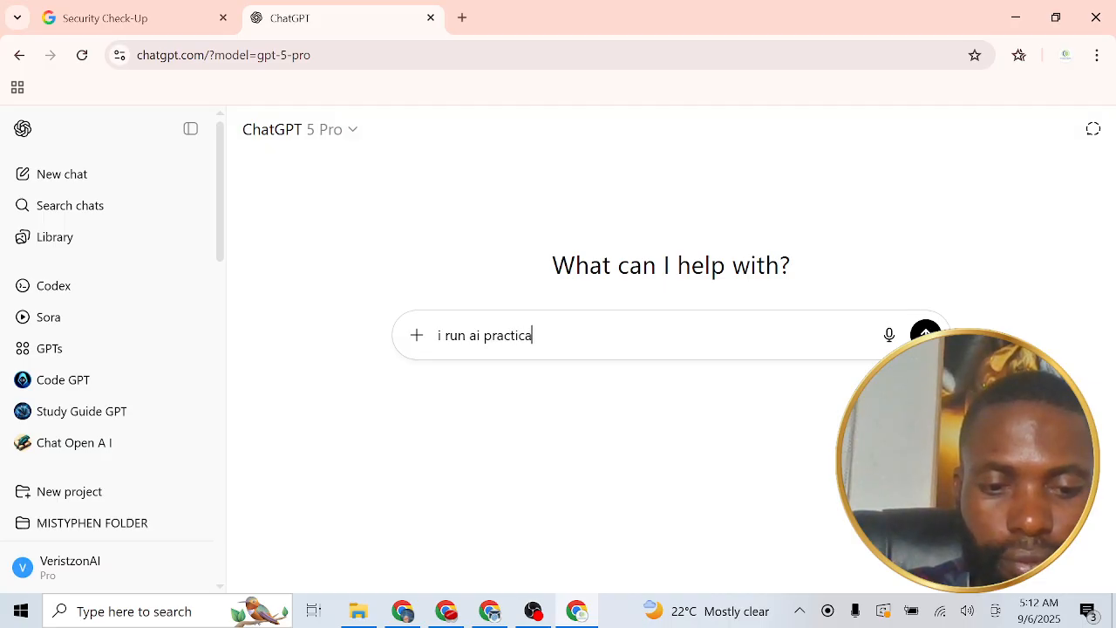
pyautogui.write('l training ')
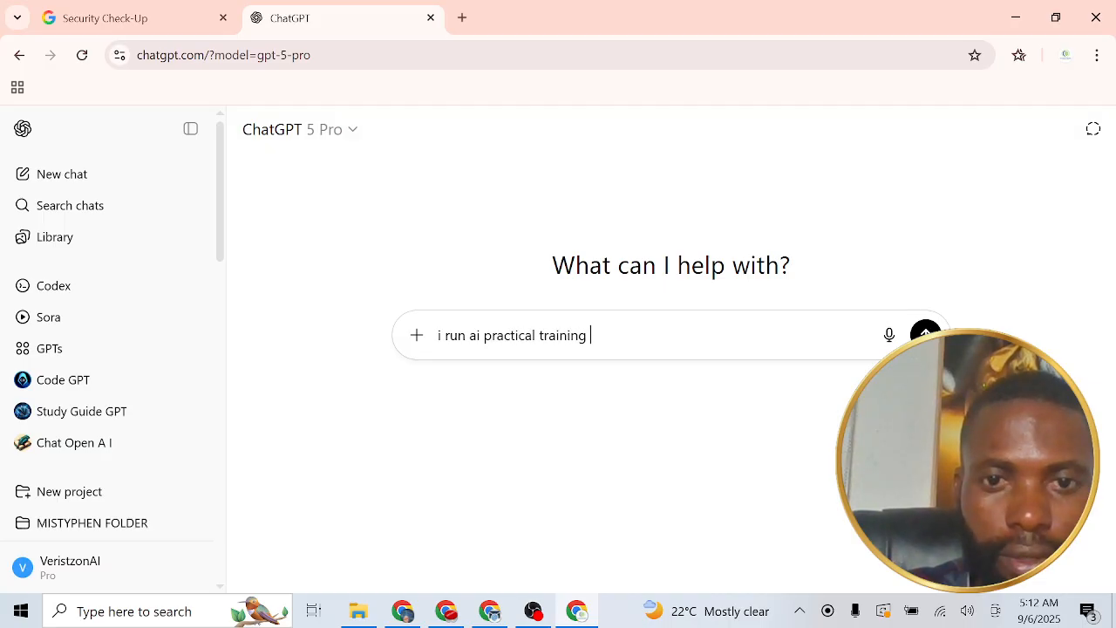
pyautogui.write('that la')
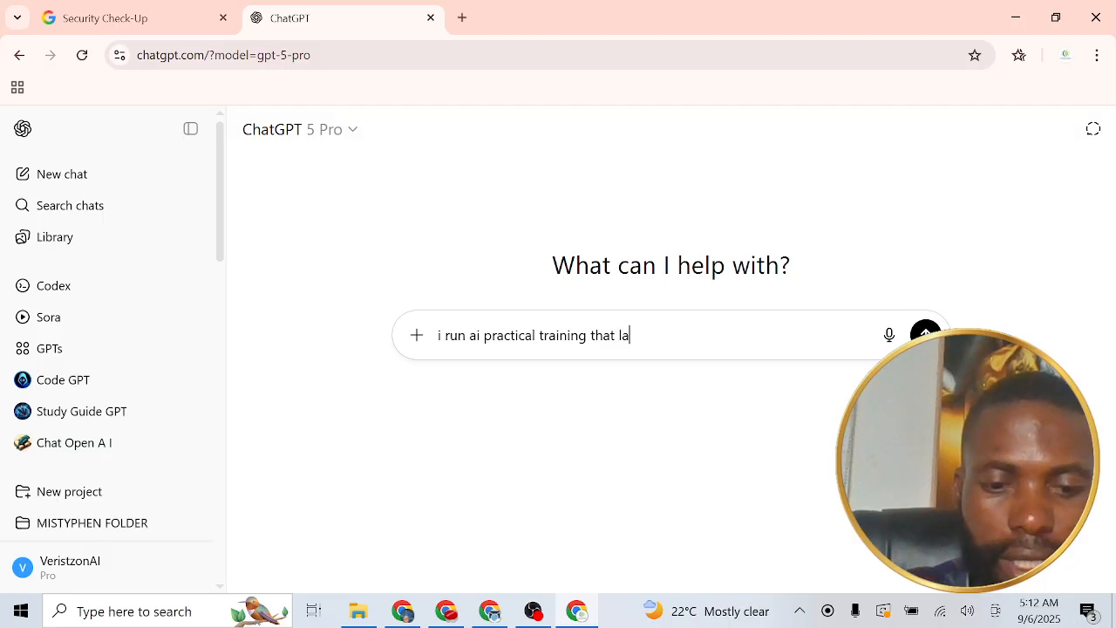
pyautogui.write('st for thr')
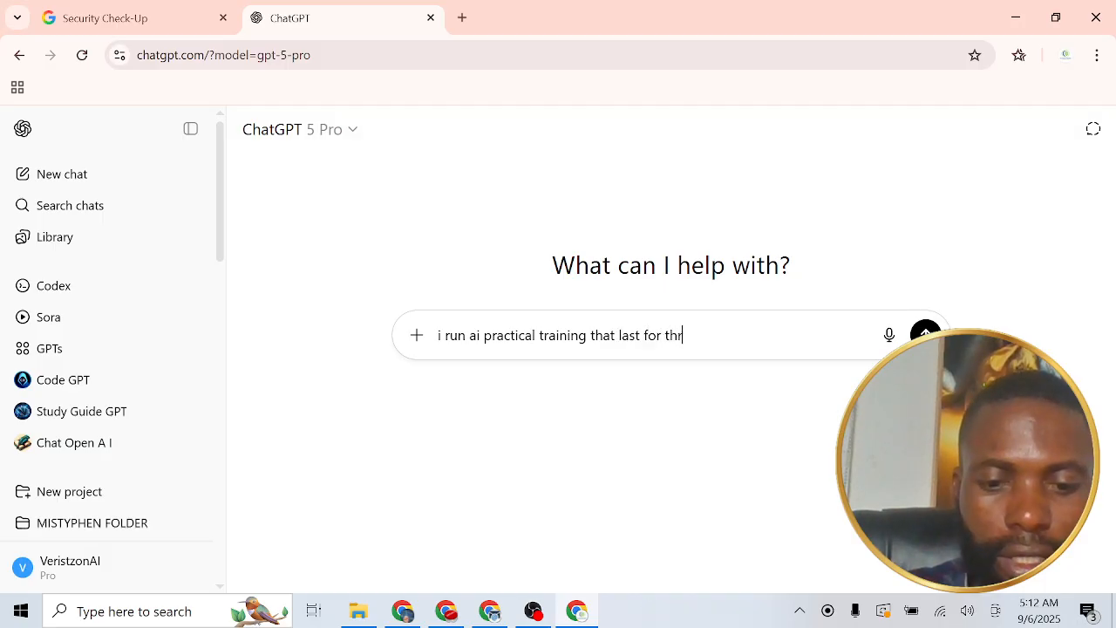
pyautogui.write('ee months. ')
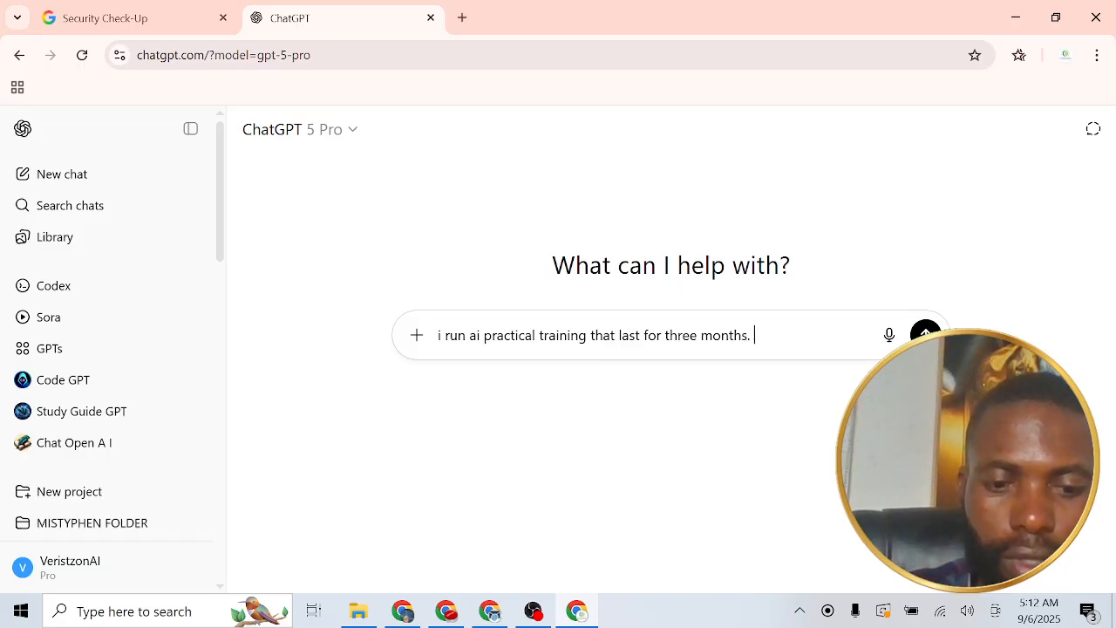
# Add the sentence "the trainin fee is N10,000 for the three months access." to the prompt
pyautogui.write('the train')
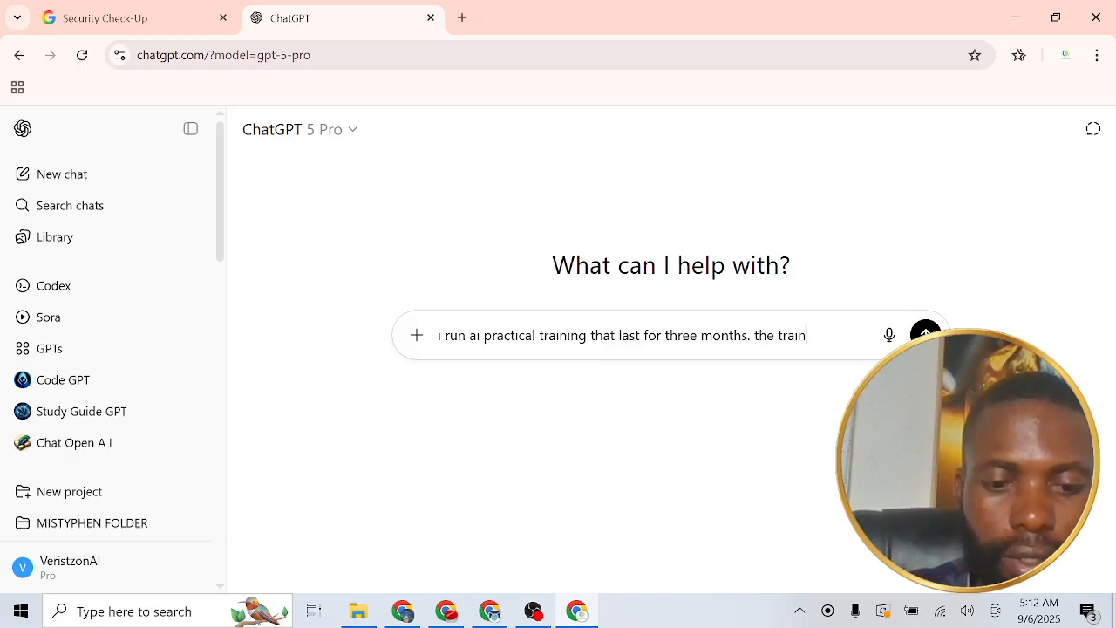
pyautogui.write('in fee ')
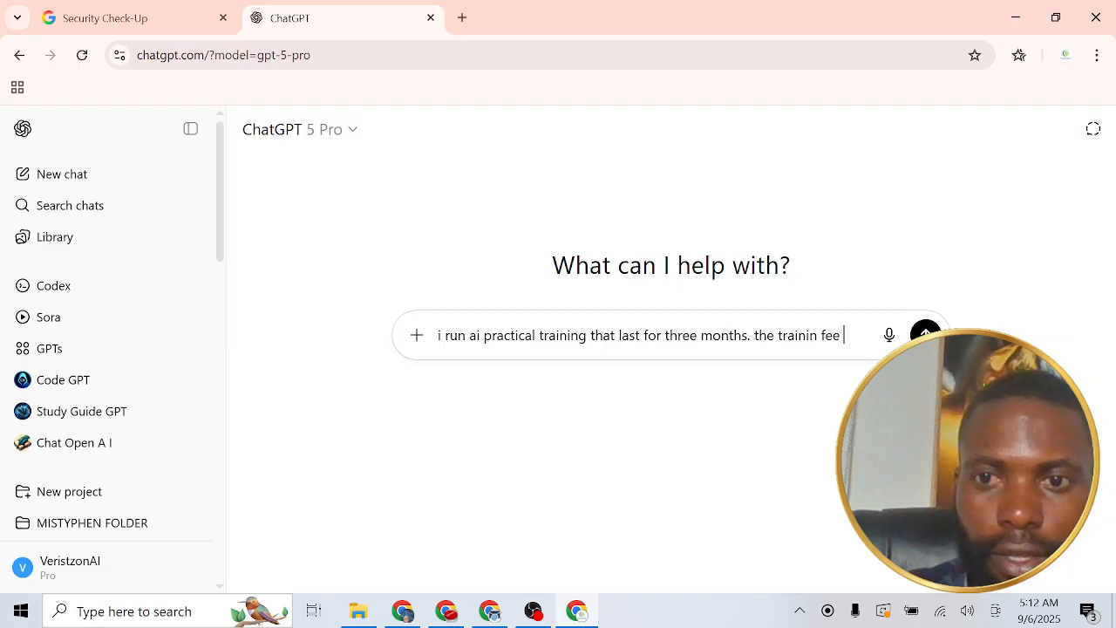
pyautogui.write('is N1')
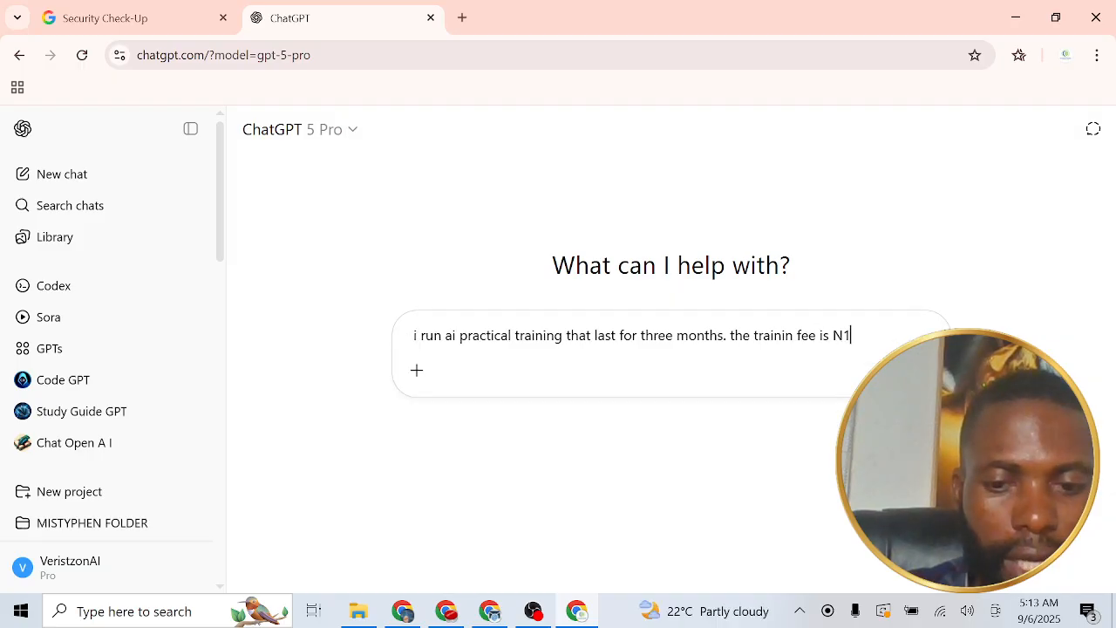
pyautogui.write('0,000 ')
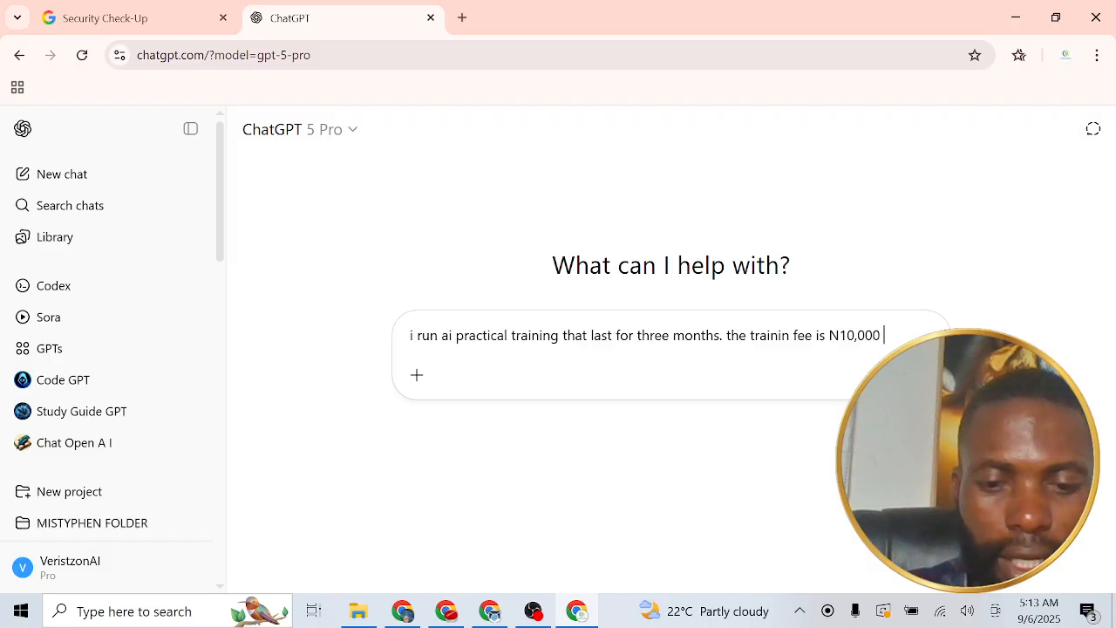
pyautogui.write('for the th')
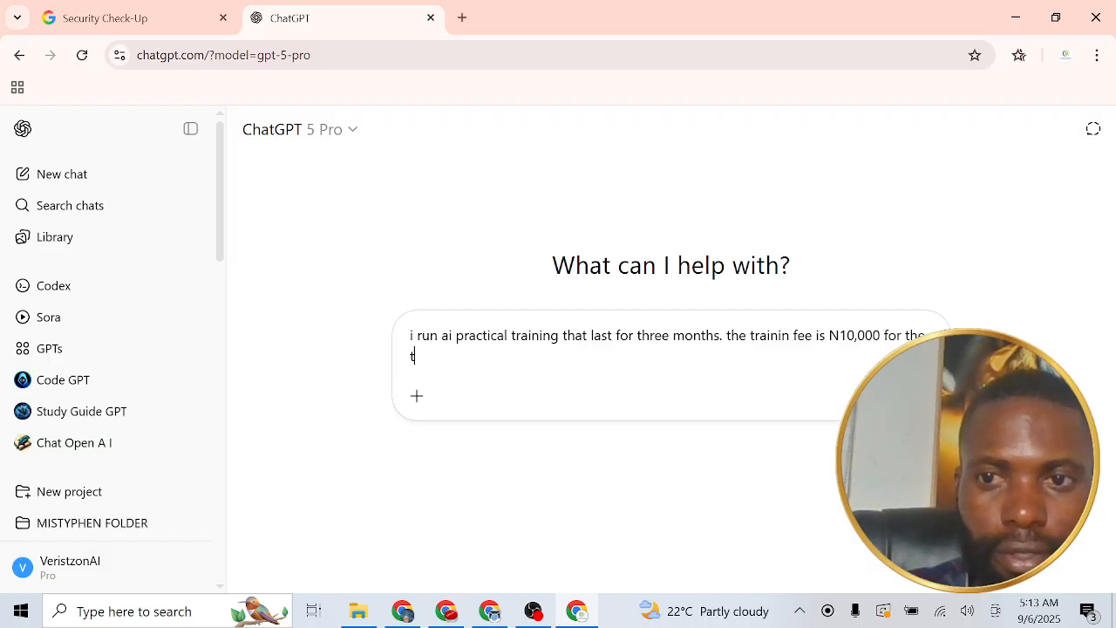
pyautogui.write('ree m')
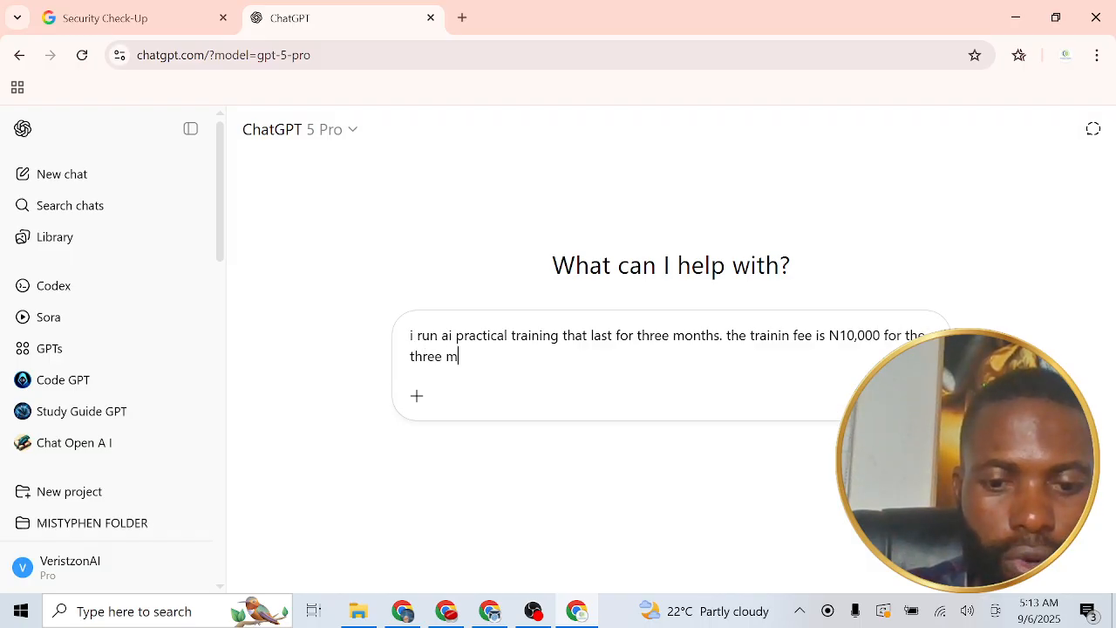
pyautogui.write('onths acce')
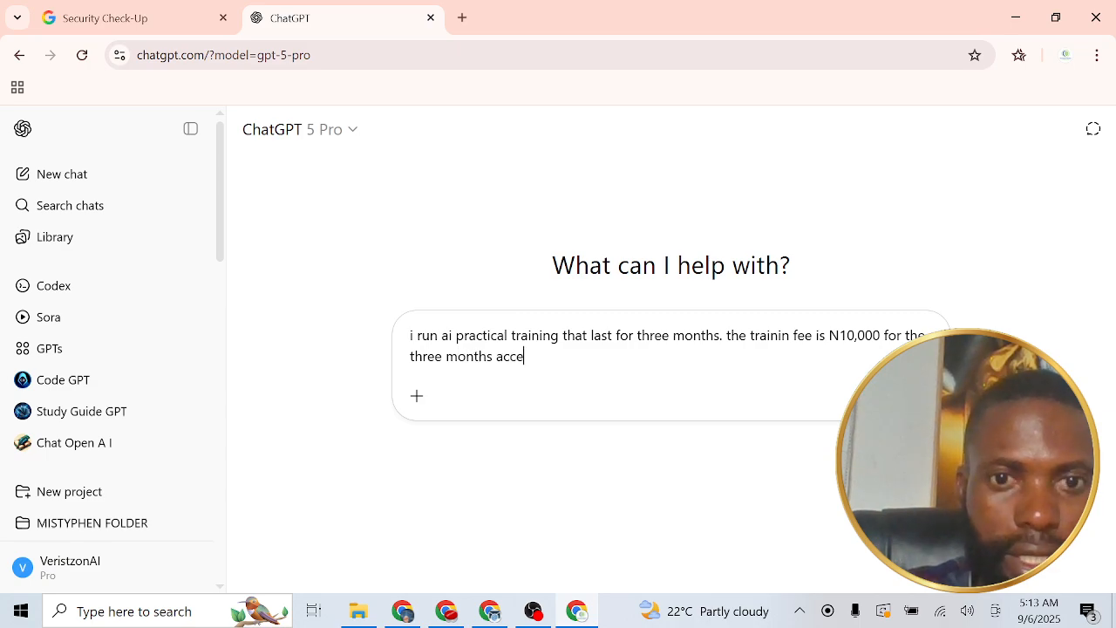
pyautogui.write('ss. the')
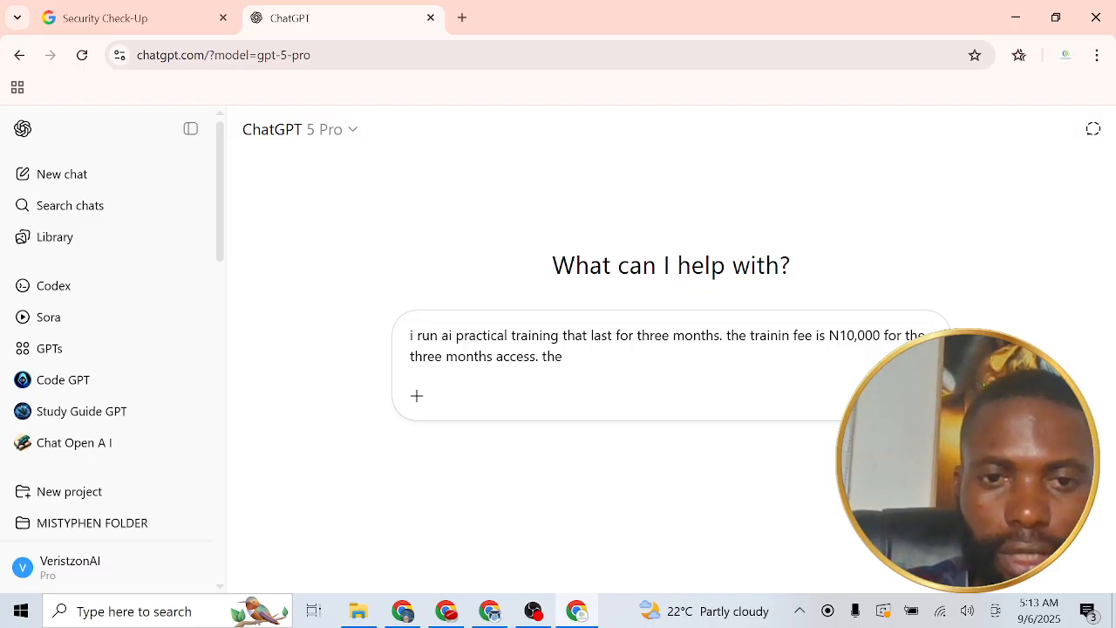
pyautogui.press('BackSpace')
pyautogui.press('BackSpace')
pyautogui.press('BackSpace')
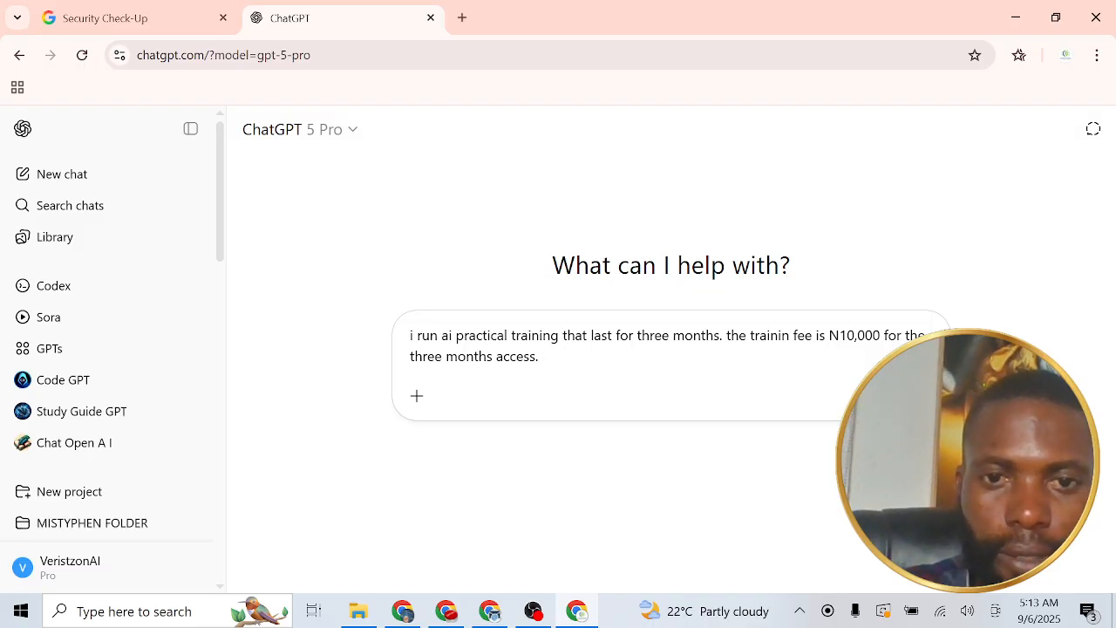
# Continue the prompt with "There will be certificiate of completion at the end of the training"
pyautogui.write('There will')
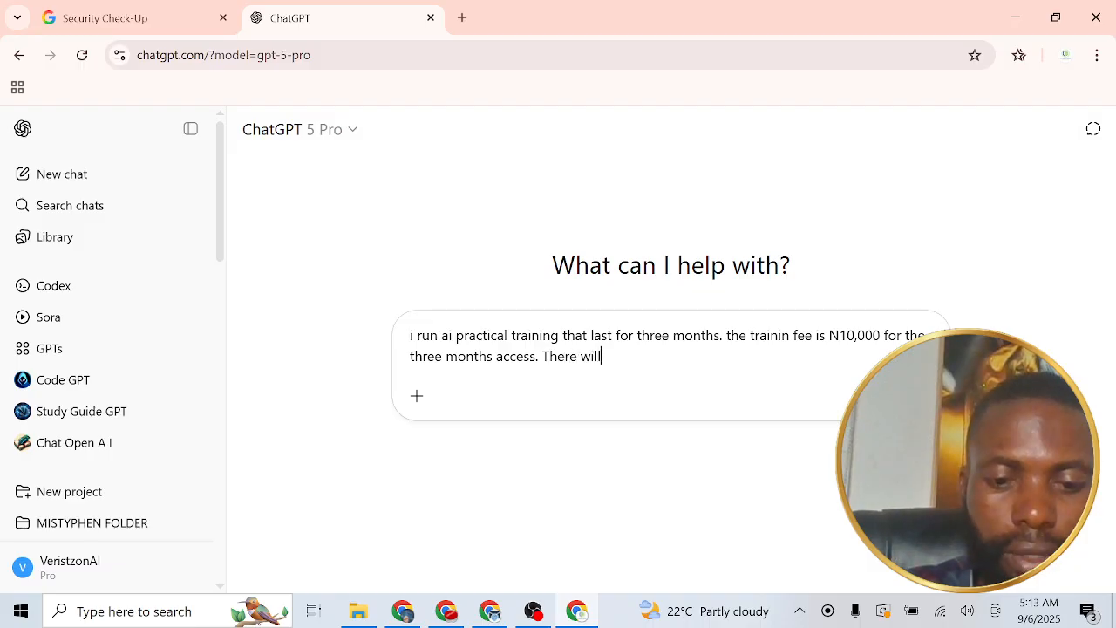
pyautogui.write(' be certif')
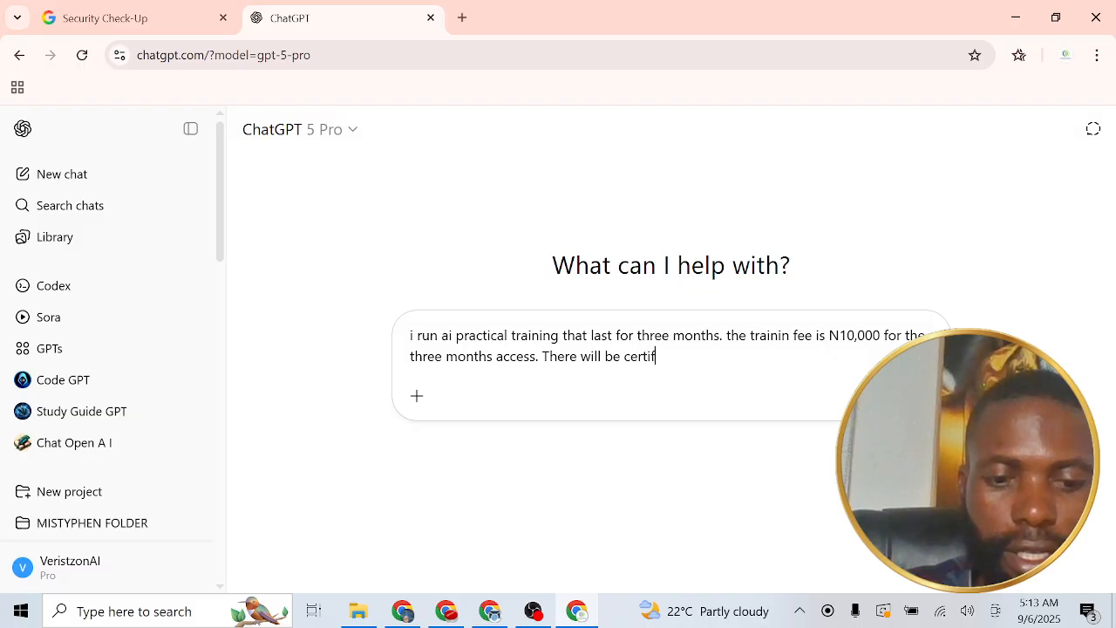
pyautogui.write('iciate for')
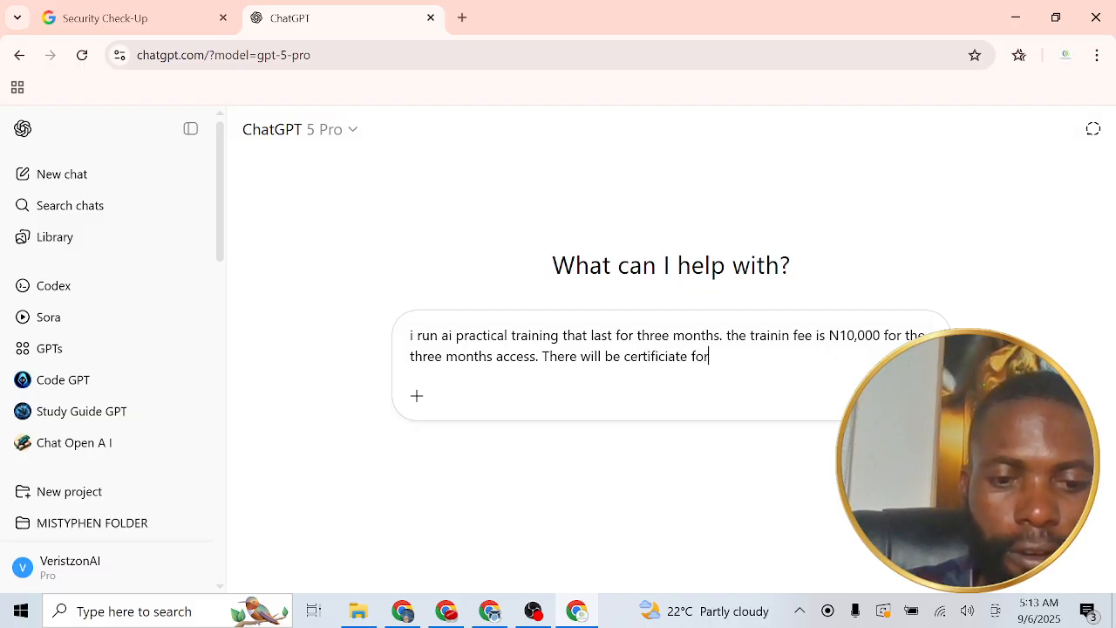
pyautogui.write(' t')
pyautogui.press('BackSpace')
pyautogui.press('BackSpace')
pyautogui.press('BackSpace')
pyautogui.press('BackSpace')
pyautogui.press('BackSpace')
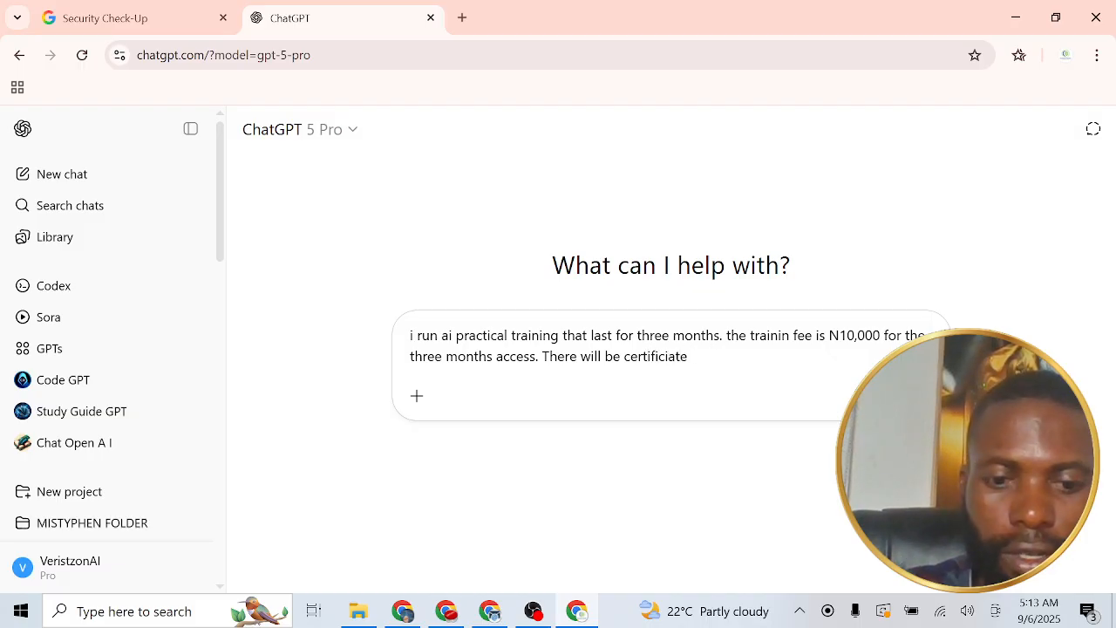
pyautogui.write('of complet')
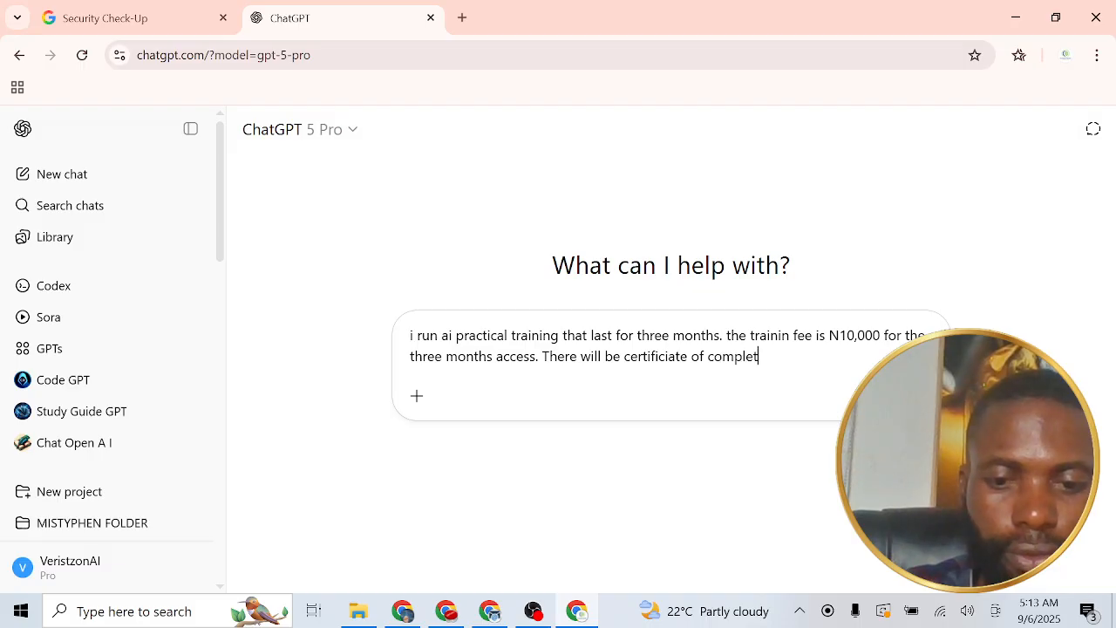
pyautogui.write('ion at th')
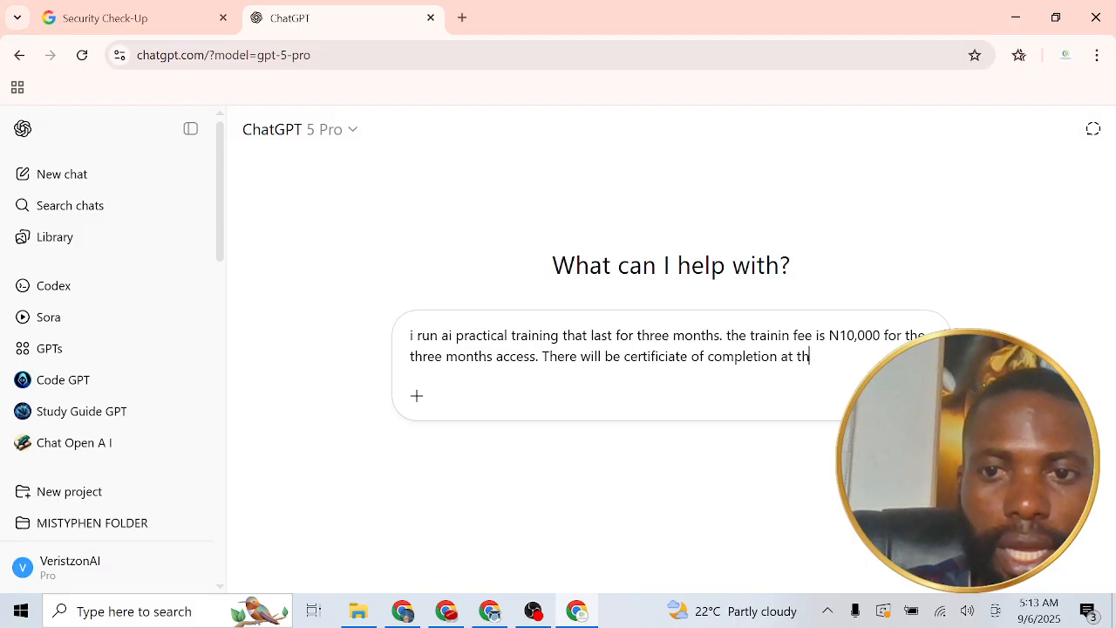
pyautogui.press('BackSpace')
pyautogui.write('he end')
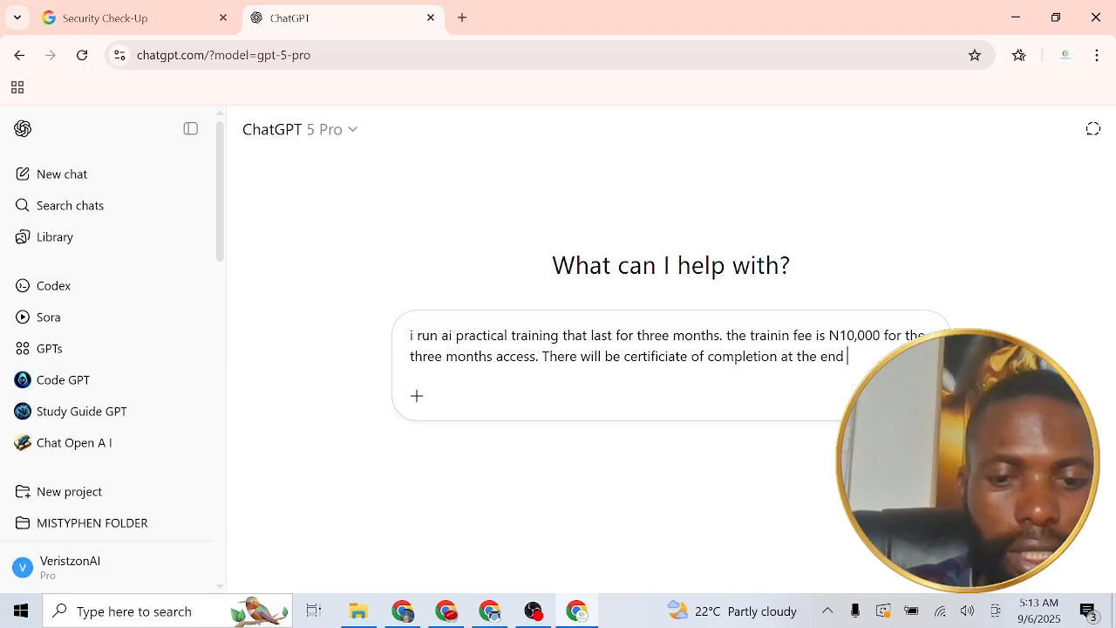
pyautogui.write(' of the')
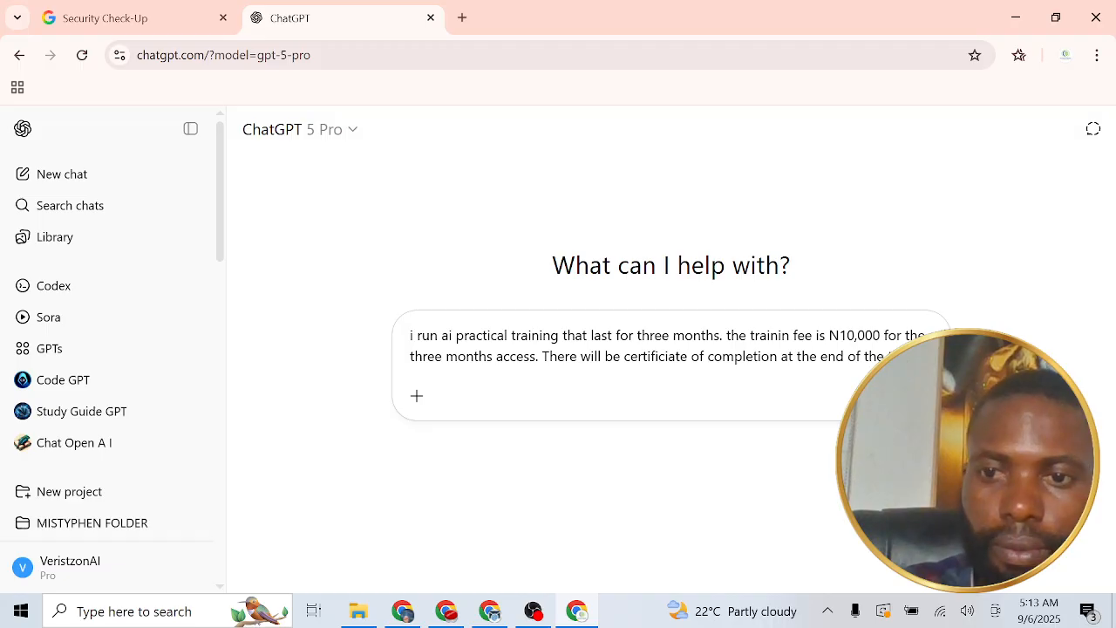
pyautogui.write(' training')
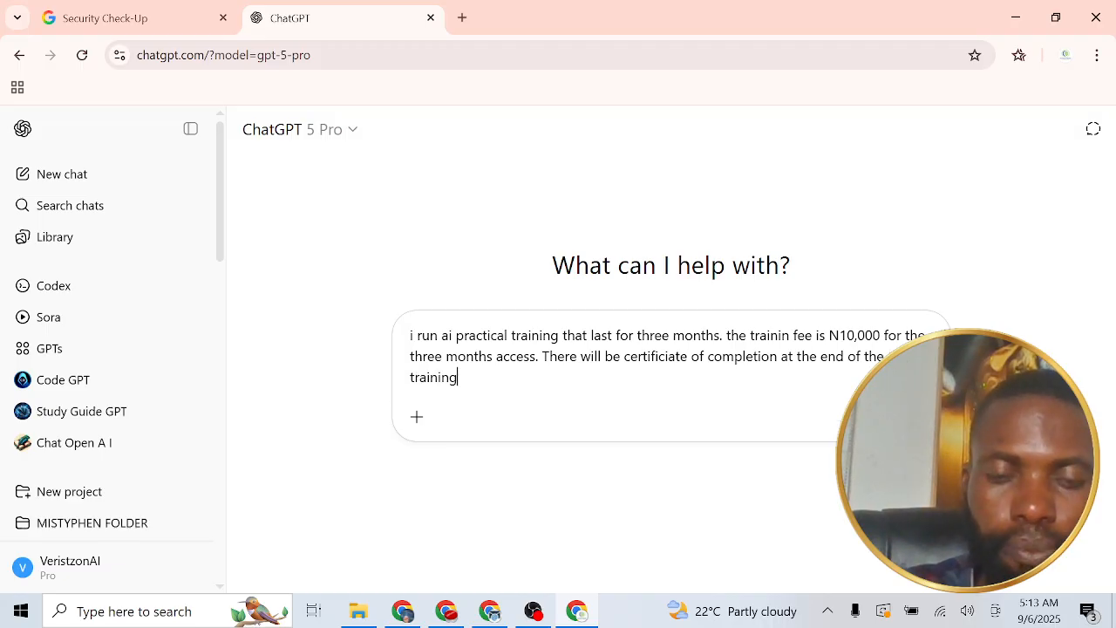
# End the certificate sentence with a period and continue the prompt with "i want to design a graphic flyer"
pyautogui.write('. i bw')
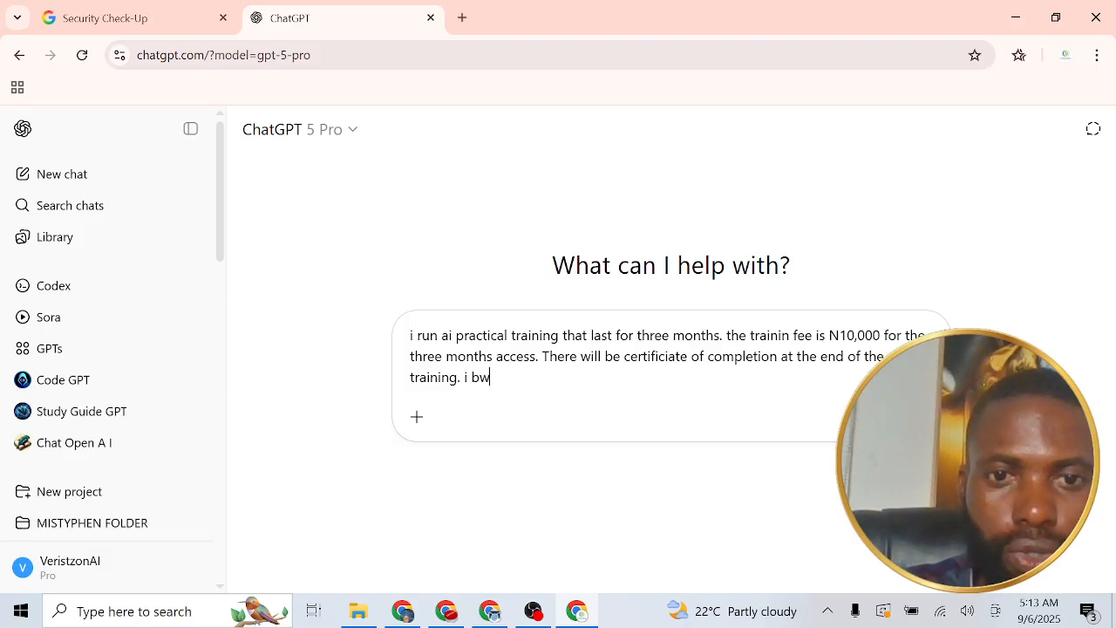
pyautogui.press('BackSpace')
pyautogui.press('BackSpace')
pyautogui.write('am')
pyautogui.press('BackSpace')
pyautogui.press('BackSpace')
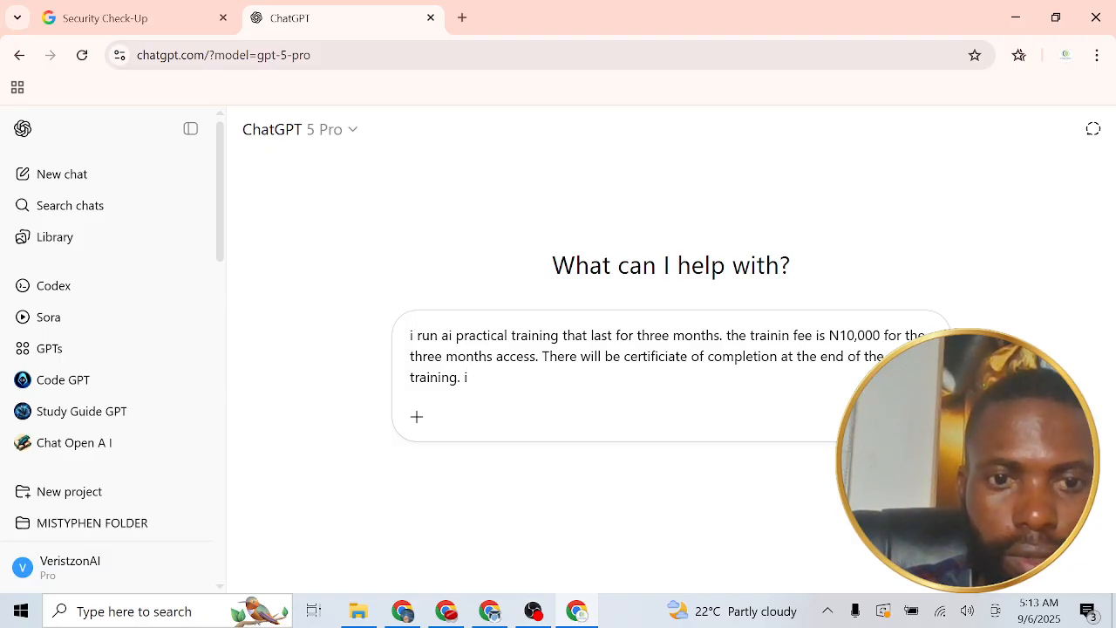
pyautogui.write('want to ')
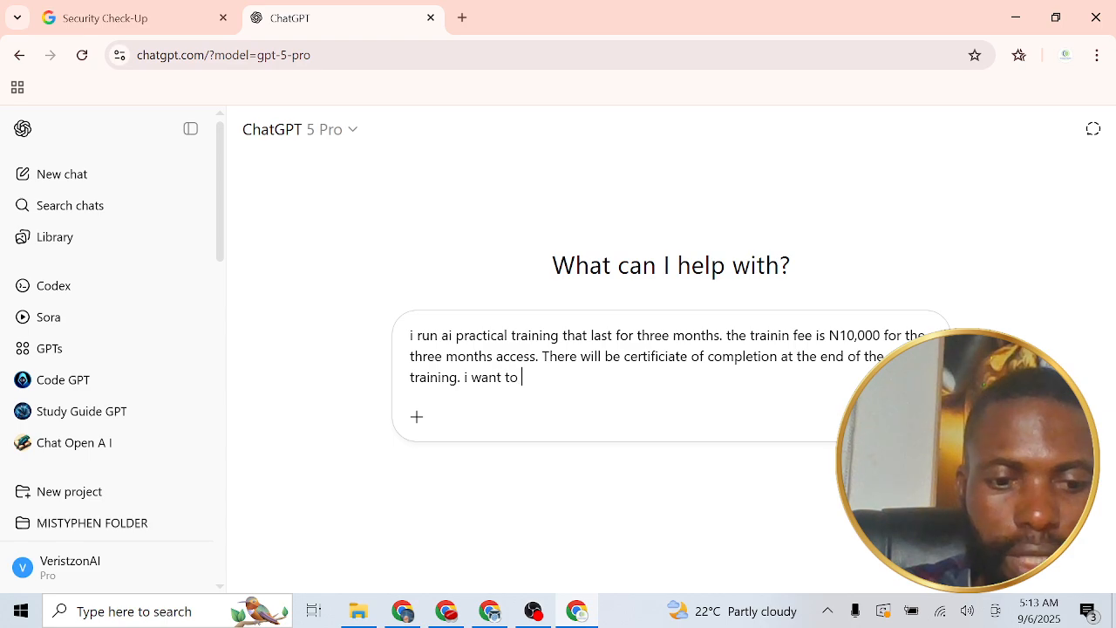
pyautogui.write('design a')
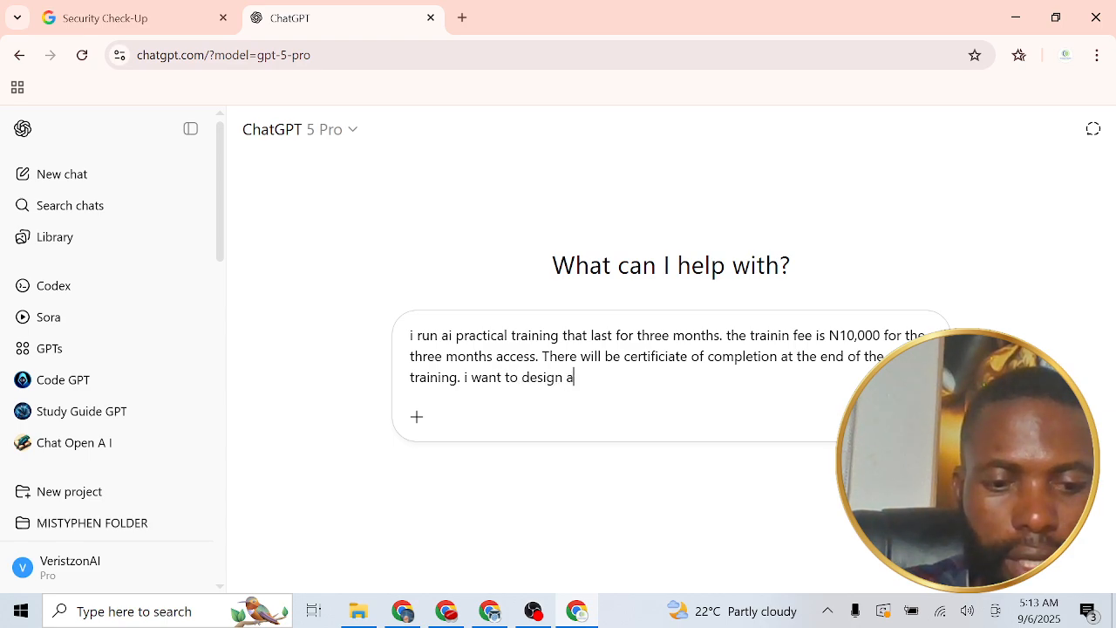
pyautogui.write(' gr')
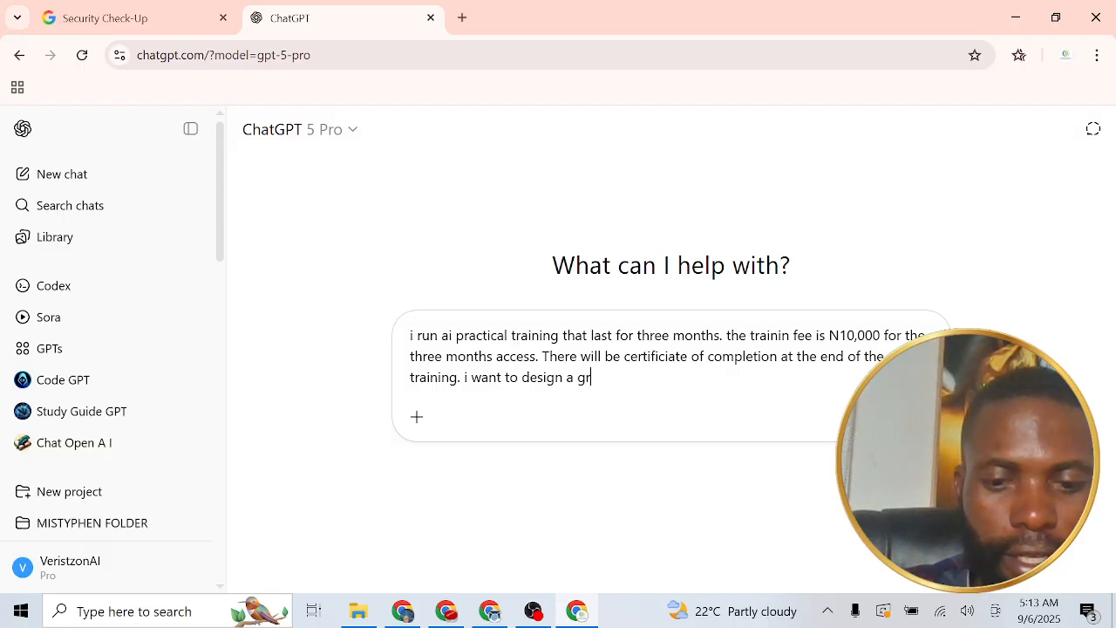
pyautogui.write('aphic flye')
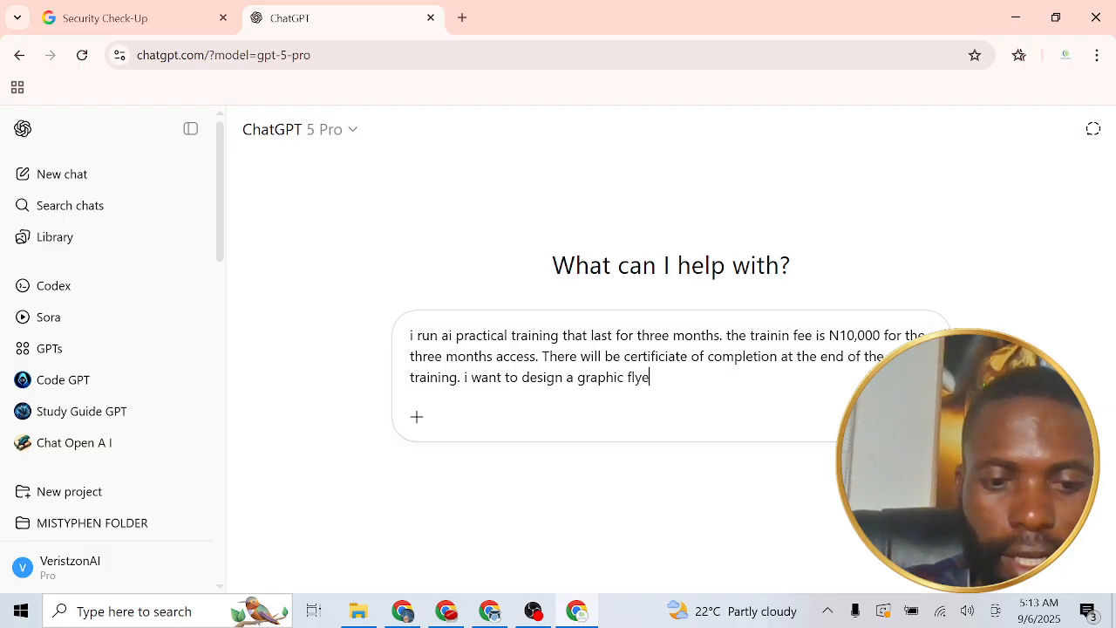
pyautogui.write('r ')
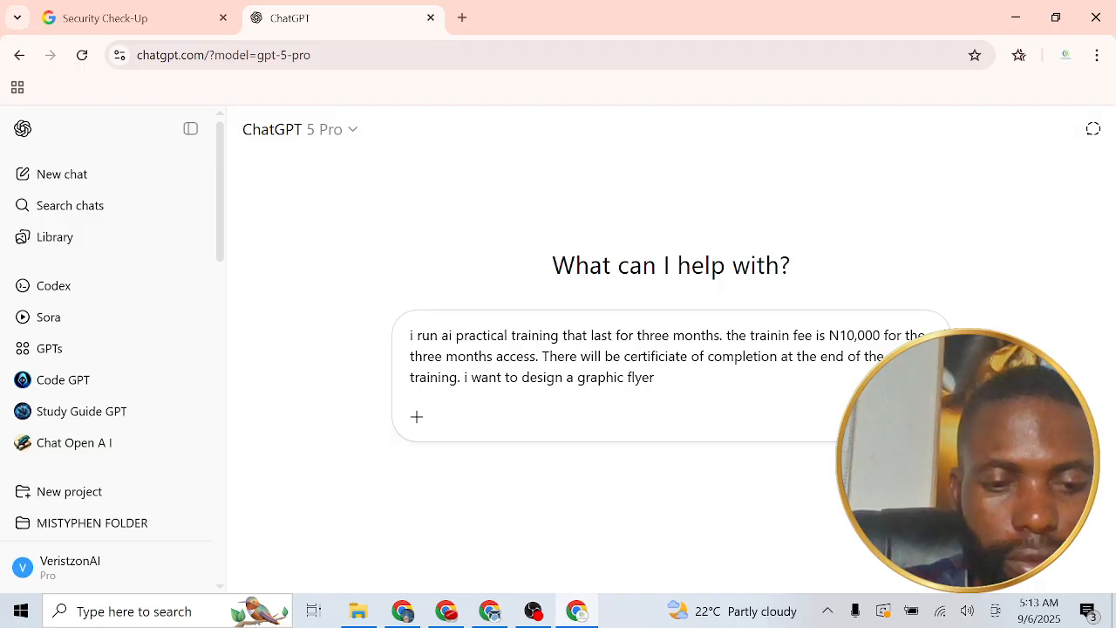
# Extend the flyer sentence with "with my company logo at the top"
pyautogui.write('with my c')
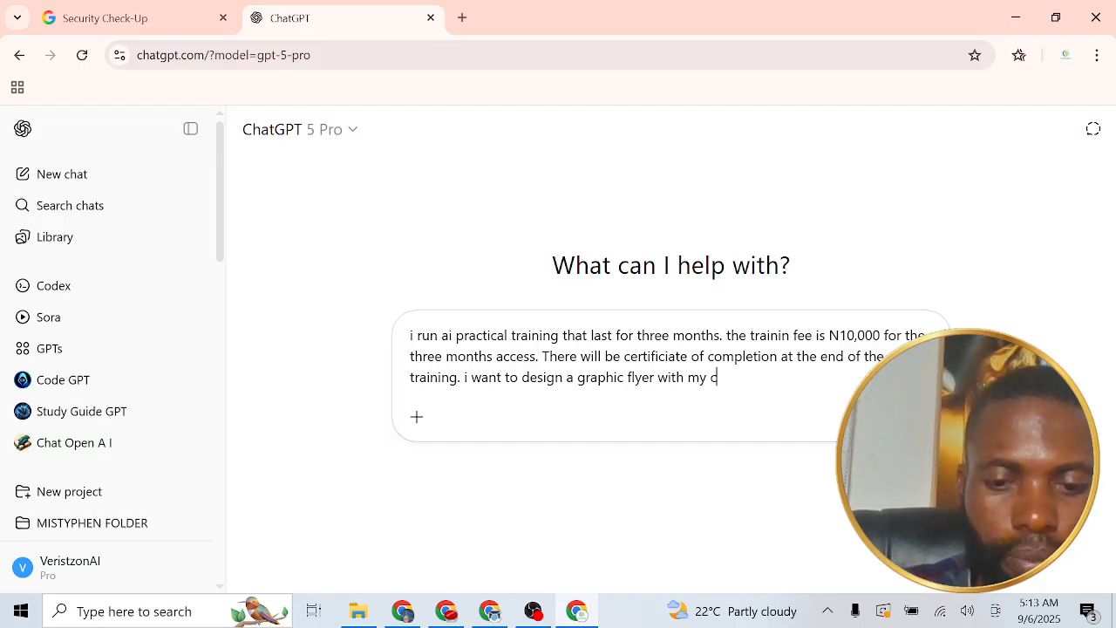
pyautogui.write('ompany ')
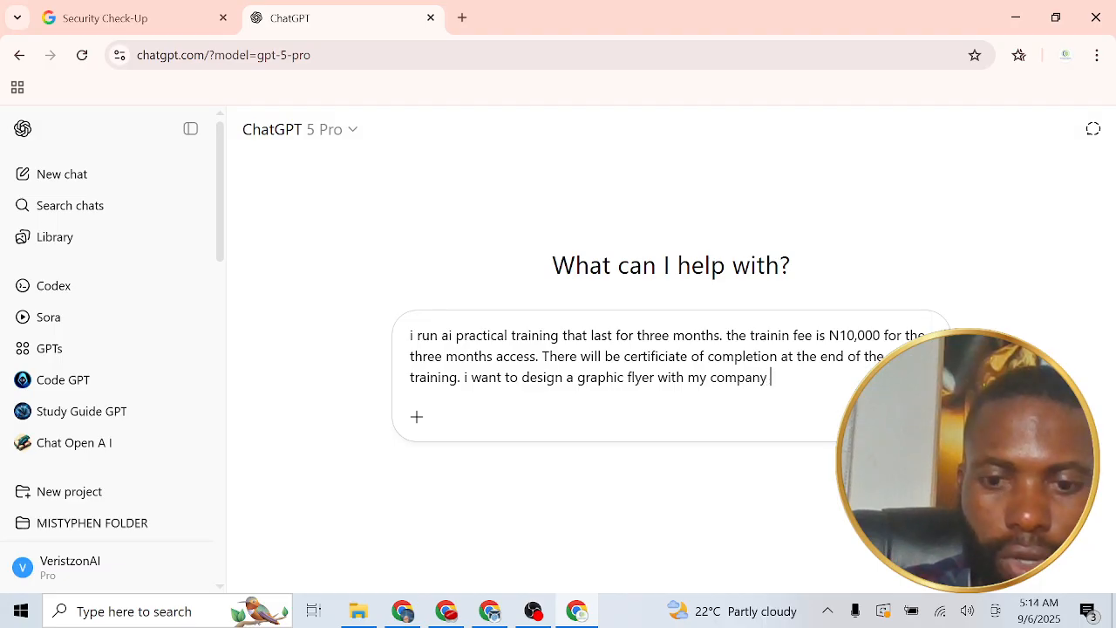
pyautogui.write('logo at ')
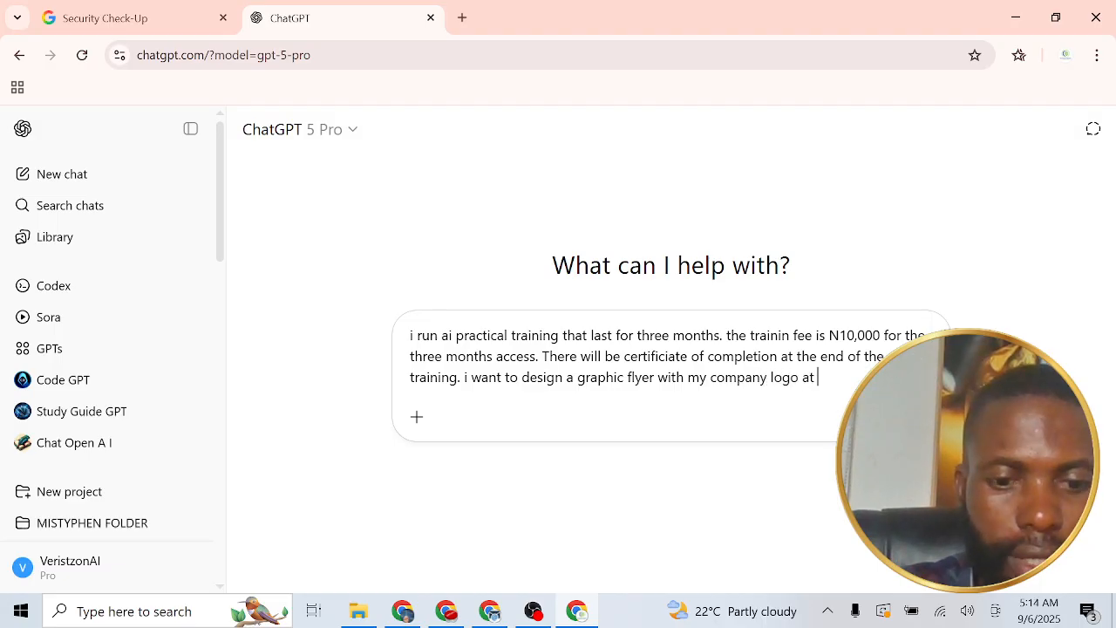
pyautogui.write('the top')
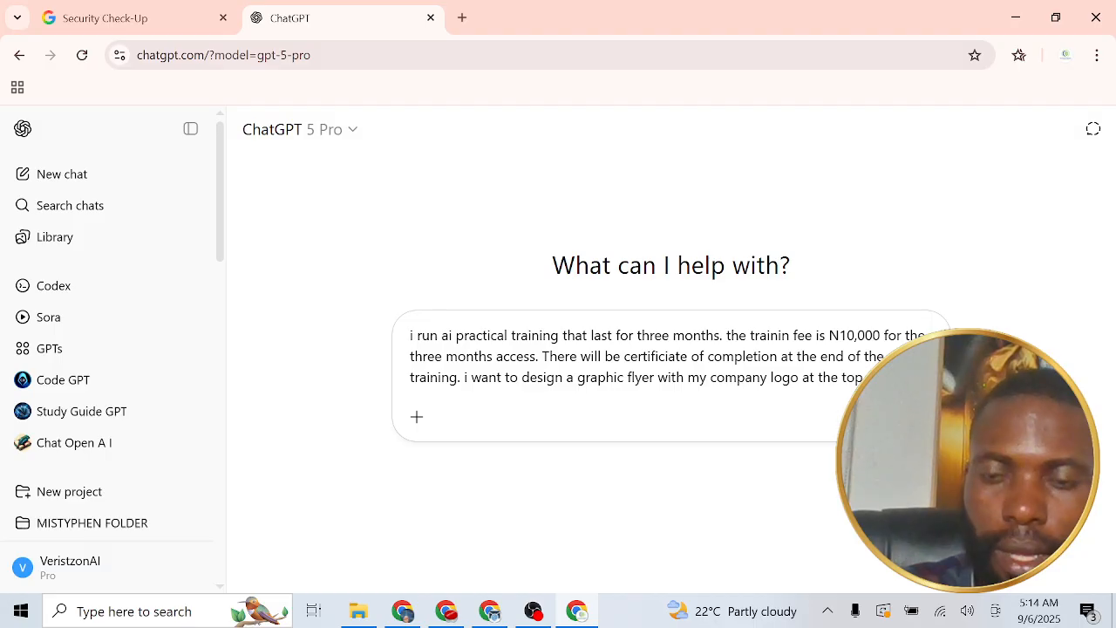
# Finish the prompt with "write the prompt i will use the design the flyer on sora"
pyautogui.write('write')
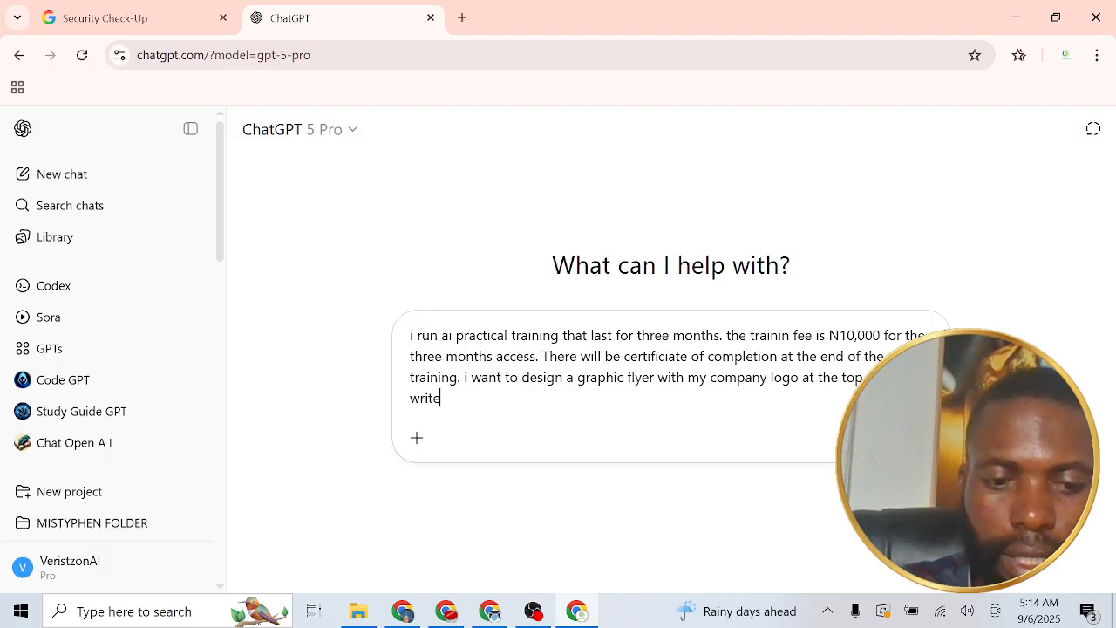
pyautogui.write(' the prompt')
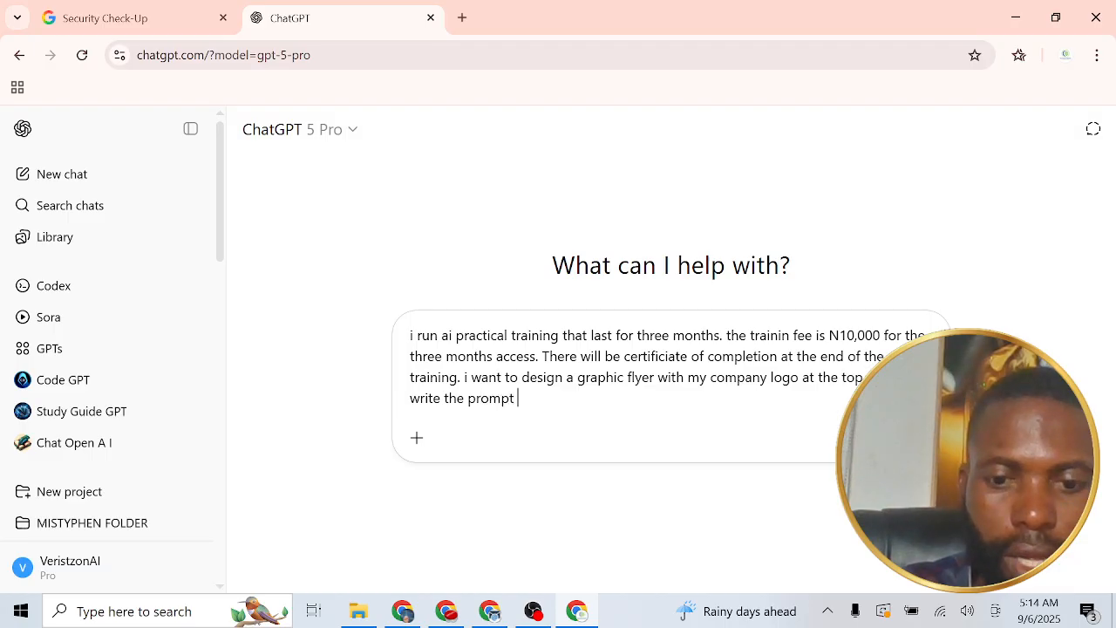
pyautogui.write(' i will ')
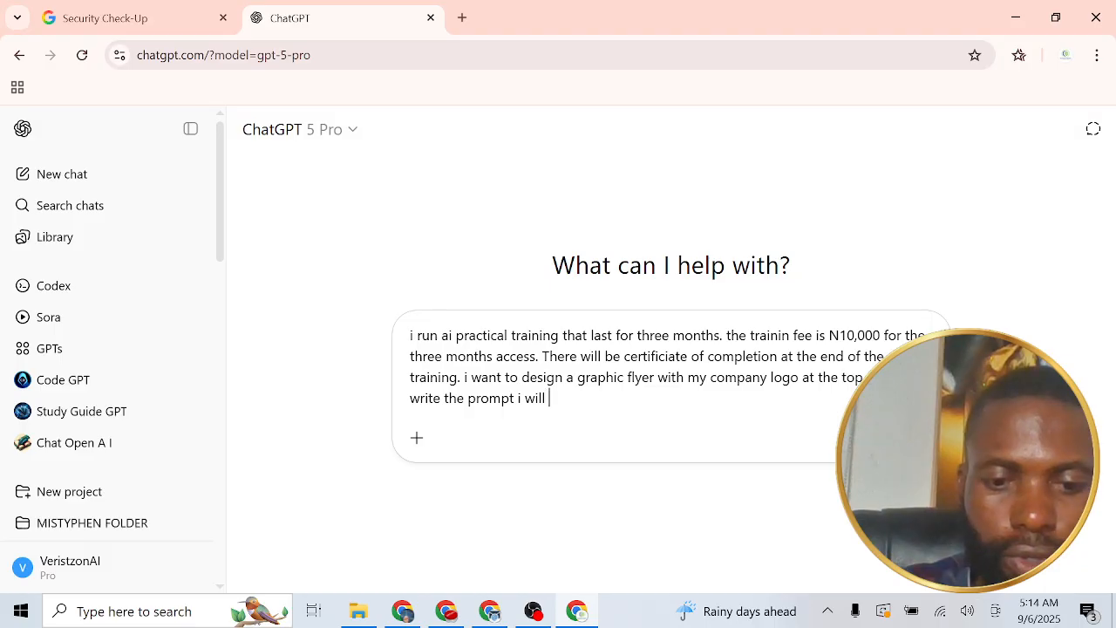
pyautogui.write('use the design the ')
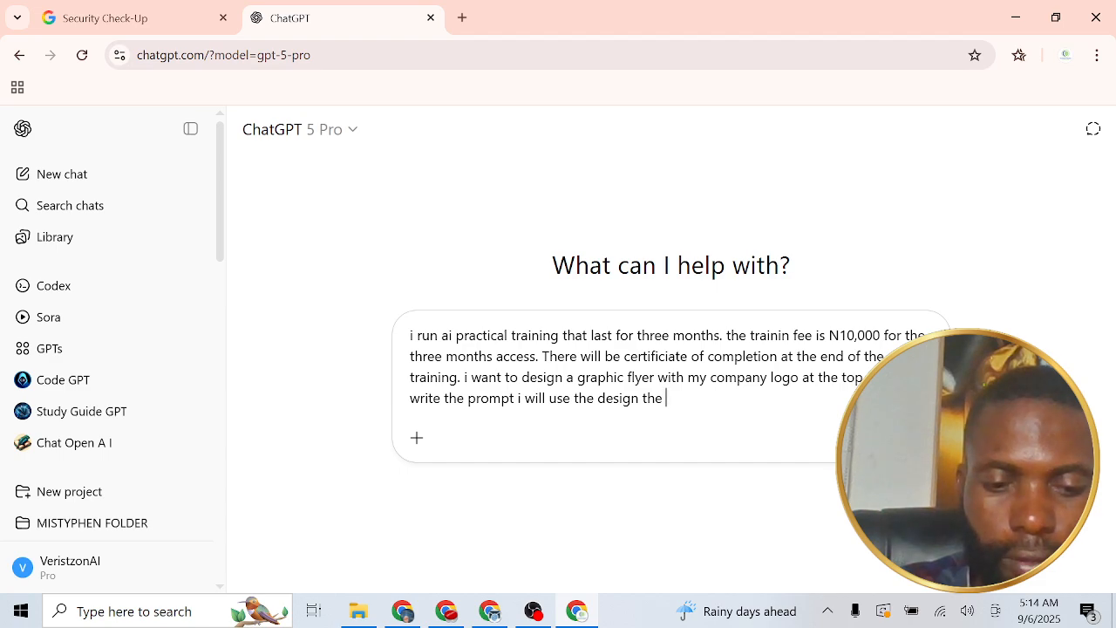
pyautogui.write('flyer on')
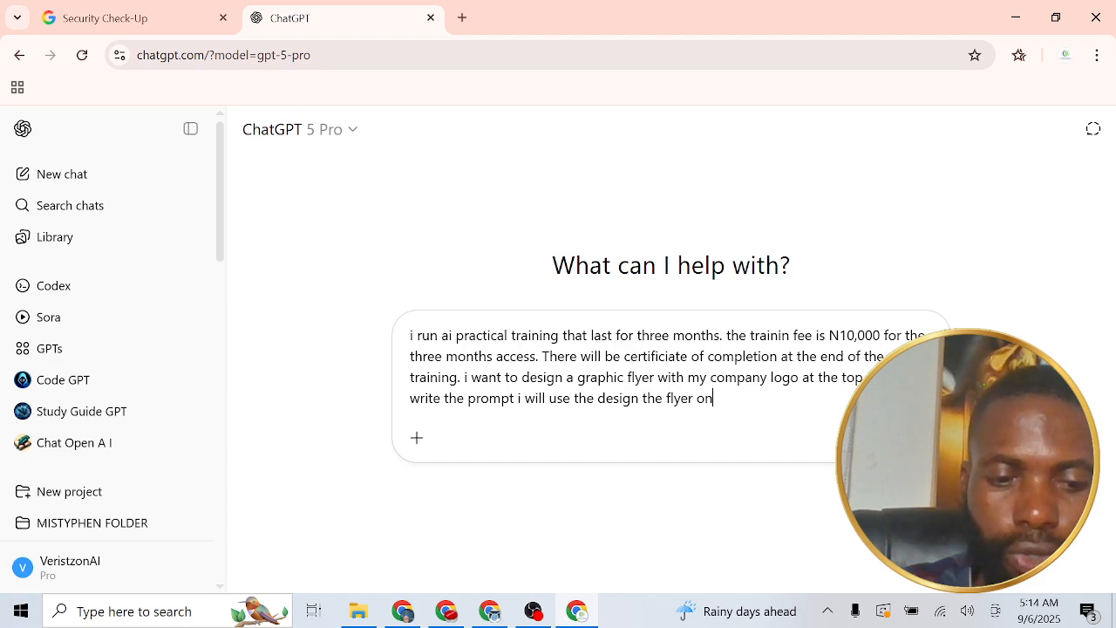
pyautogui.write(' sora')
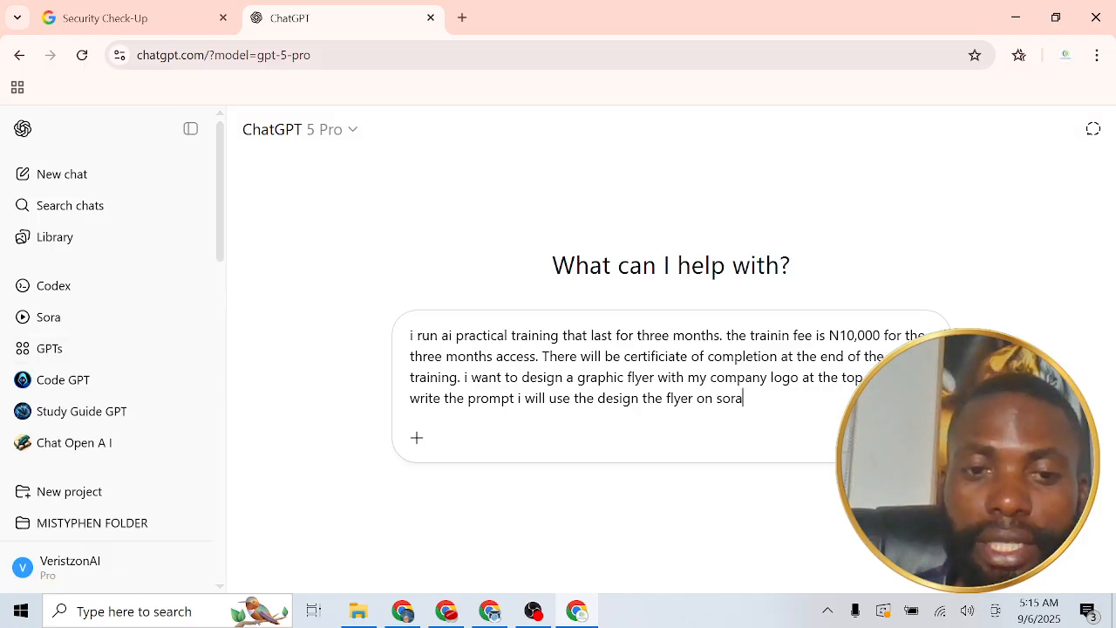
# Examine the attachment and tool options offered for the prompt under GPT-5 Pro
pyautogui.click(417, 440)
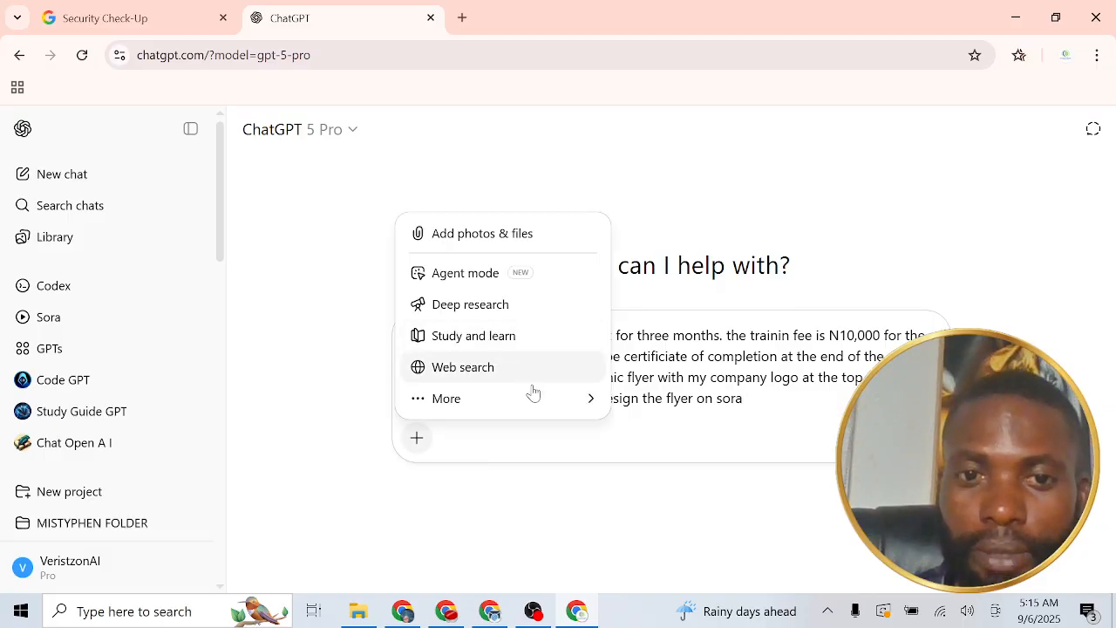
pyautogui.moveTo(462, 399)
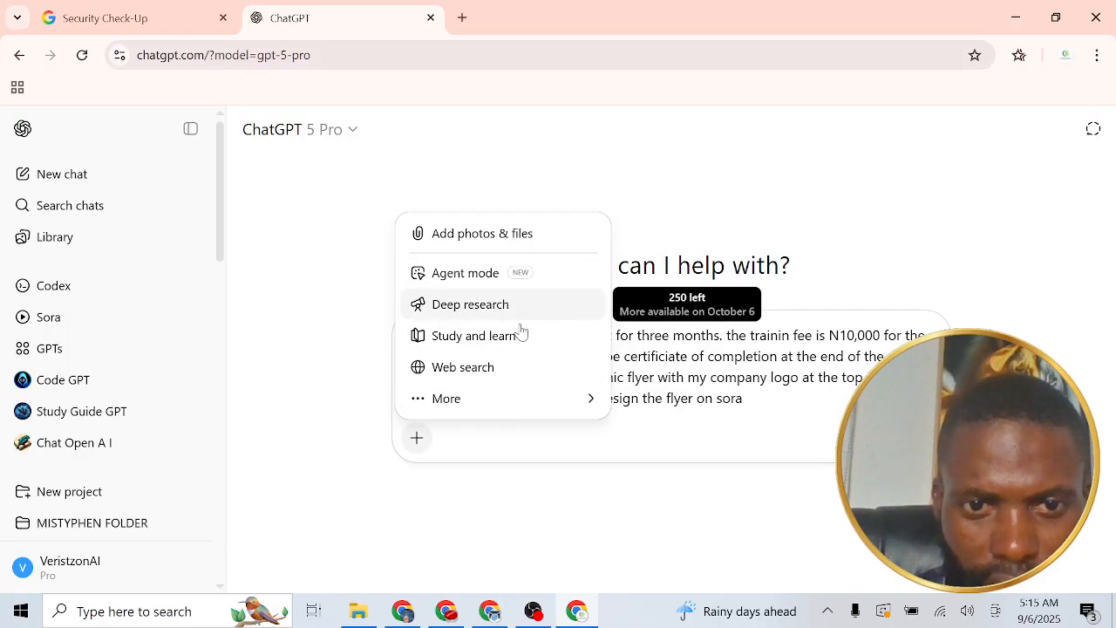
pyautogui.click(743, 399)
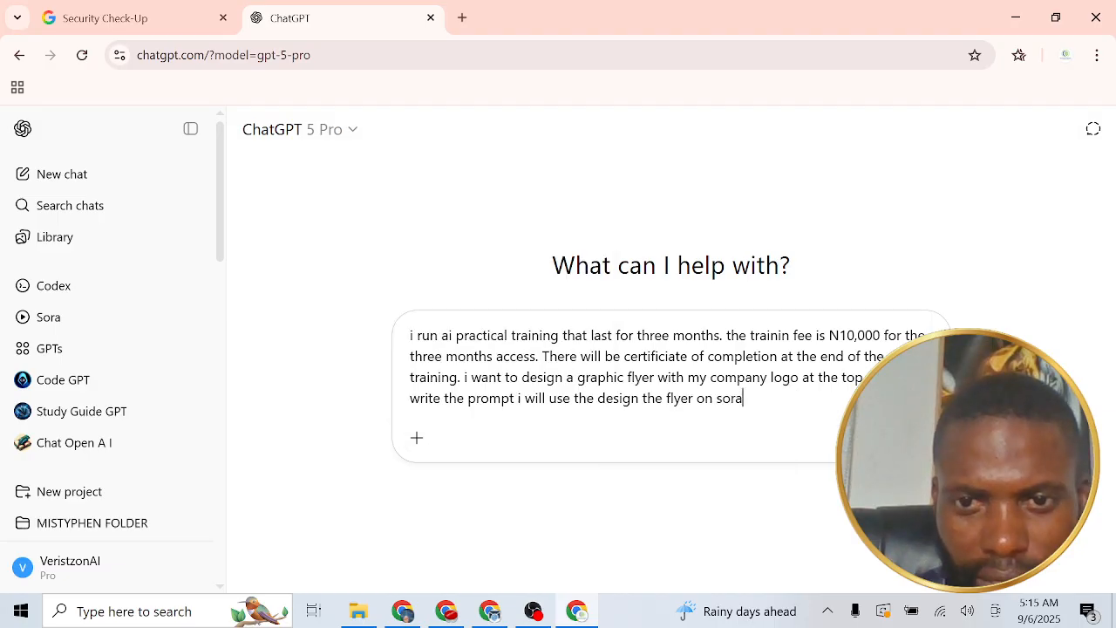
pyautogui.click(418, 438)
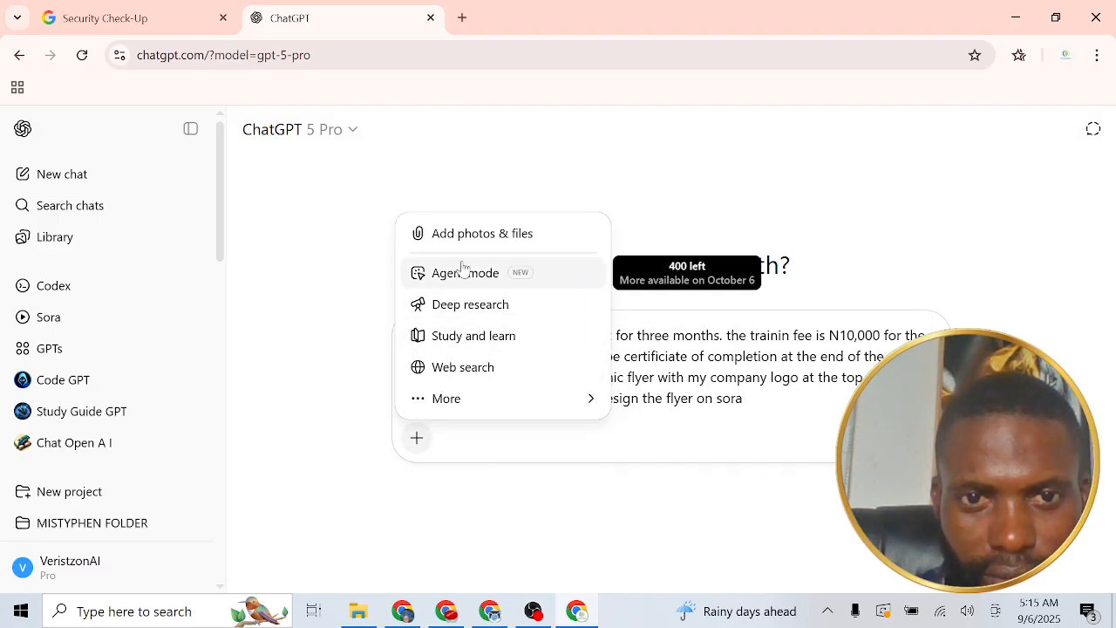
pyautogui.moveTo(452, 407)
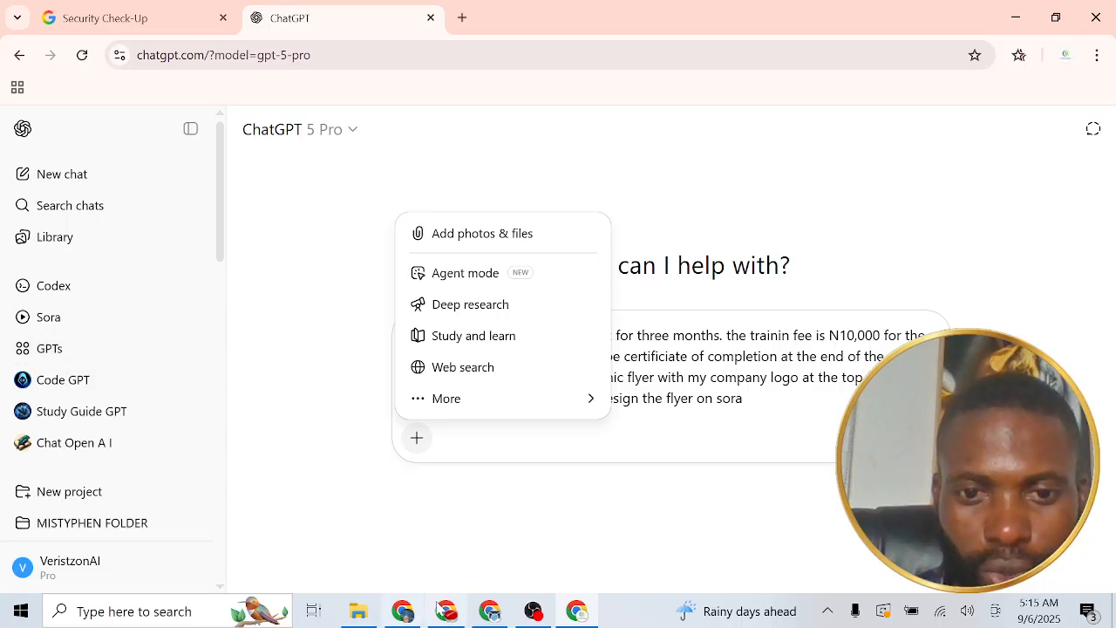
# Switch to the other Chrome window, start a new ChatGPT chat in the Plus account and show its prompt tools
pyautogui.moveTo(494, 615)
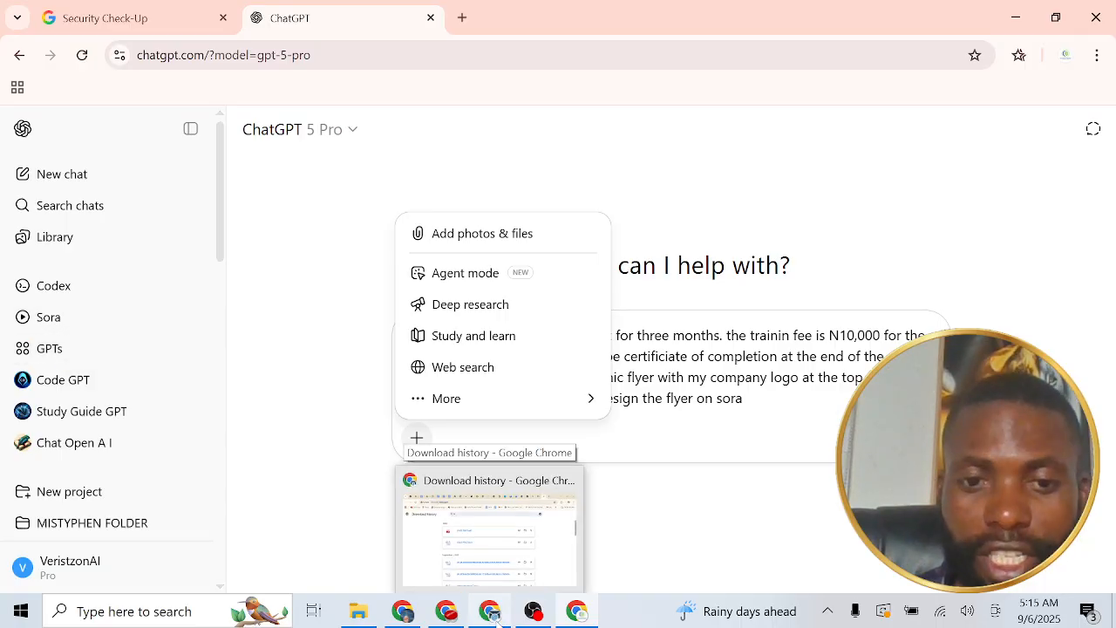
pyautogui.click(494, 615)
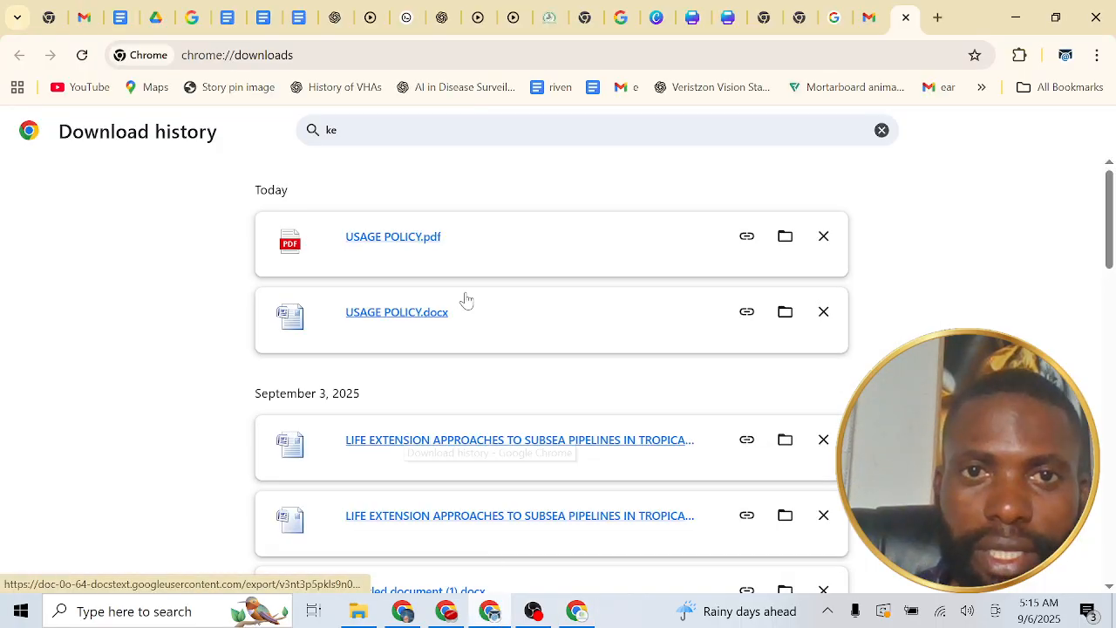
pyautogui.click(442, 18)
pyautogui.click(337, 18)
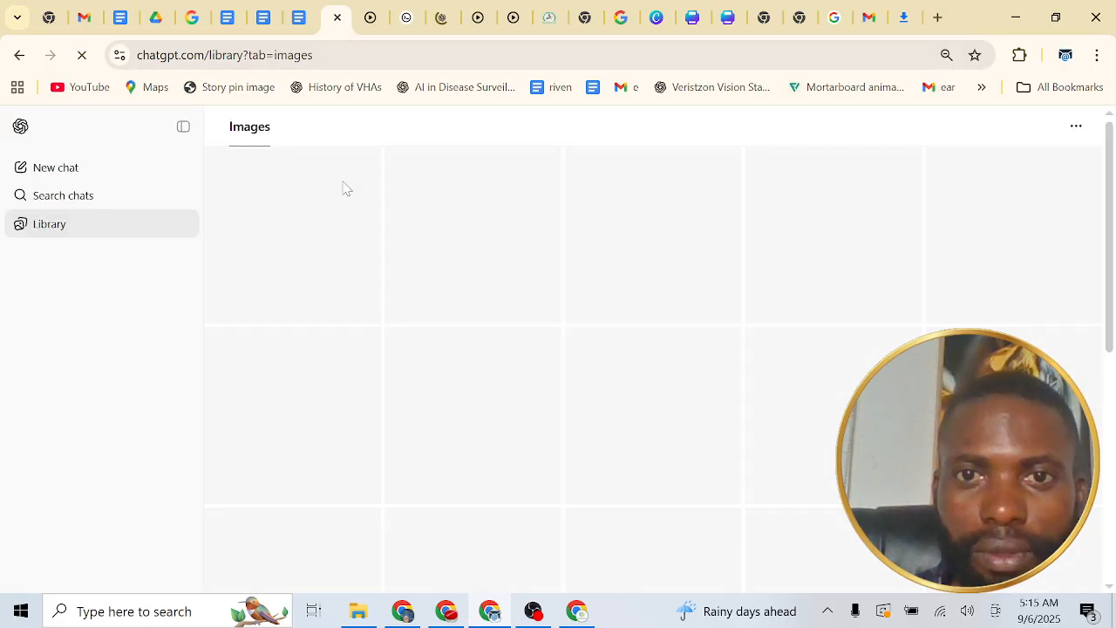
pyautogui.click(53, 172)
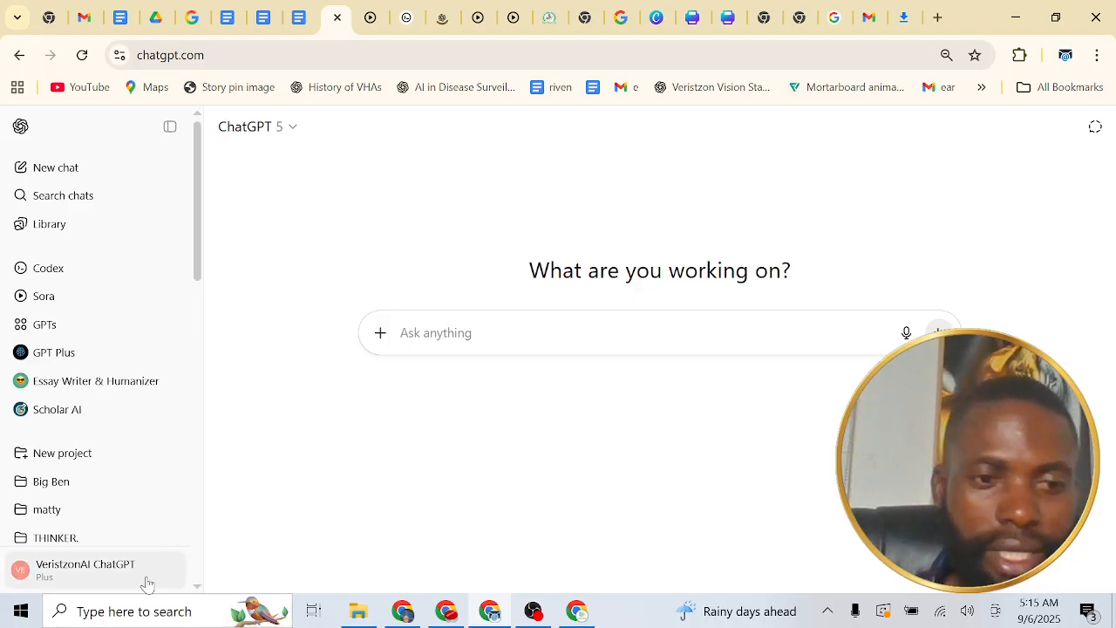
pyautogui.click(379, 335)
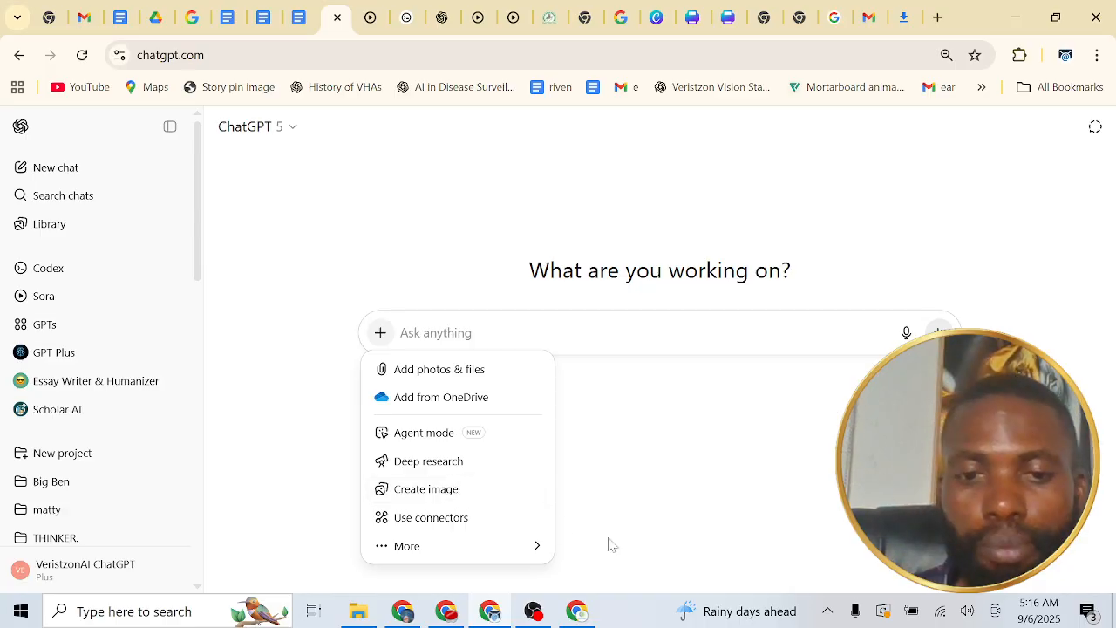
# Return to the Chrome window with the GPT-5 Pro prompt and recheck the tools offered there
pyautogui.click(578, 613)
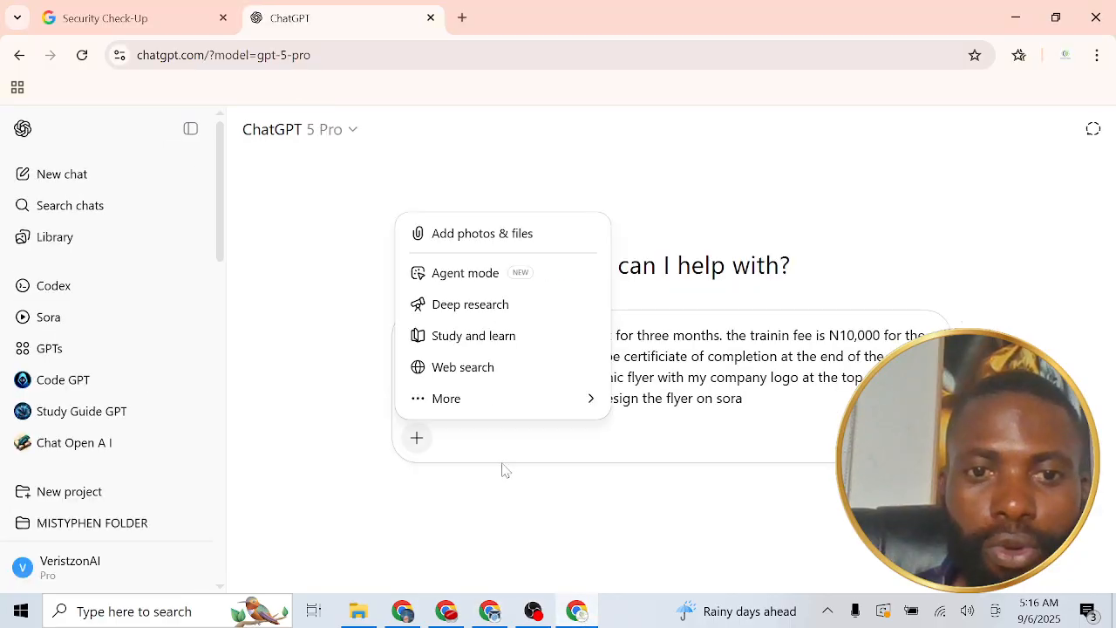
pyautogui.click(502, 469)
pyautogui.click(416, 438)
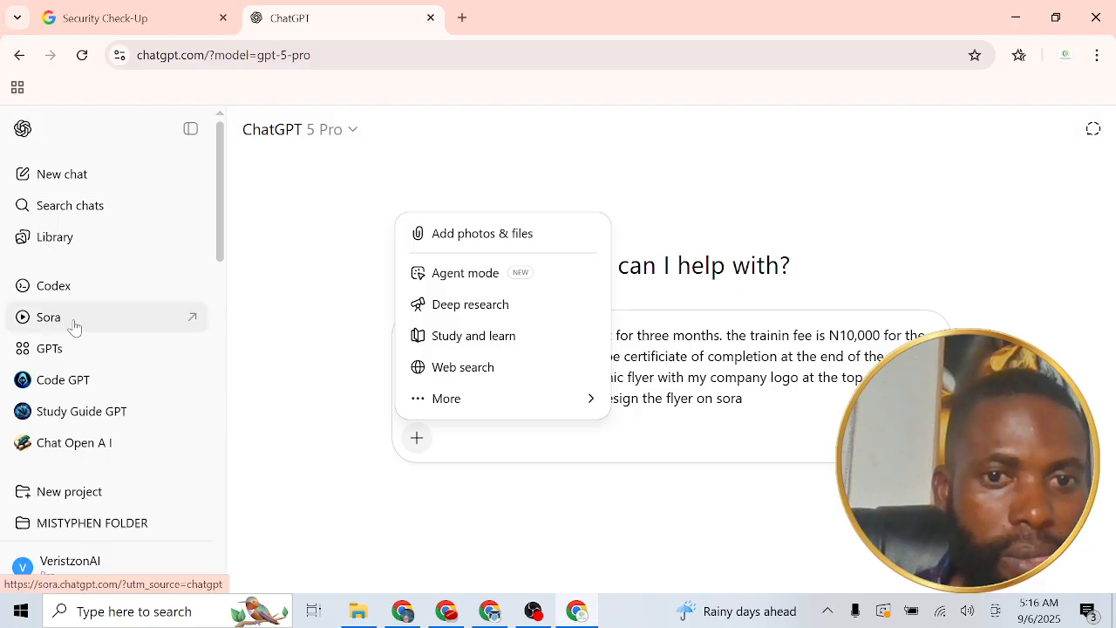
pyautogui.click(433, 444)
# Search Google for "chatgpt" in a new browser tab and open the ChatGPT site
pyautogui.click(460, 19)
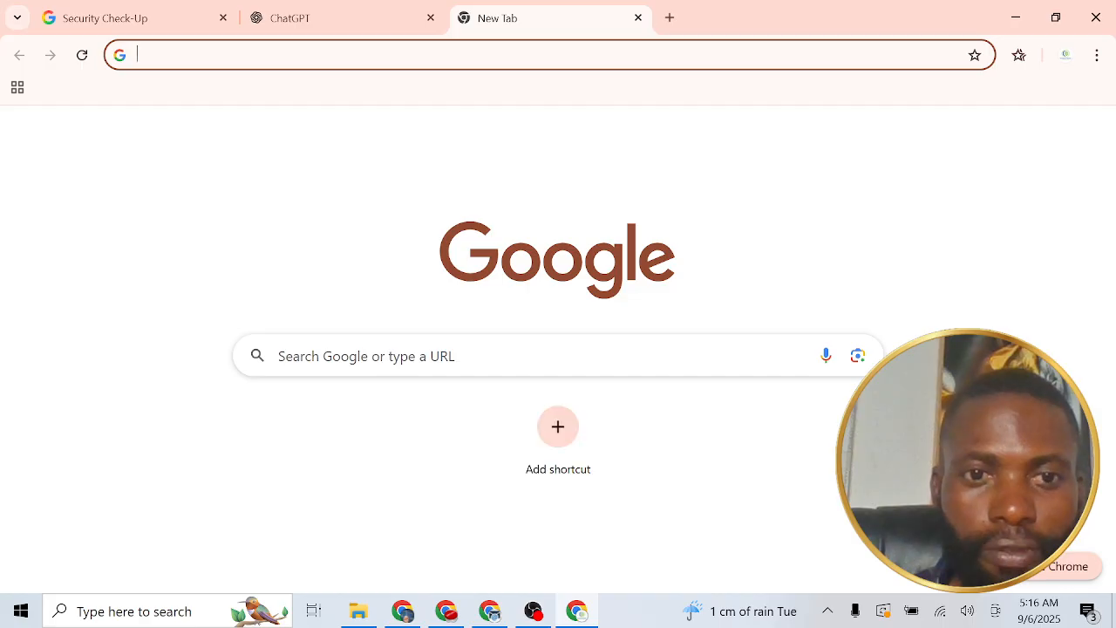
pyautogui.click(445, 367)
pyautogui.write('chat')
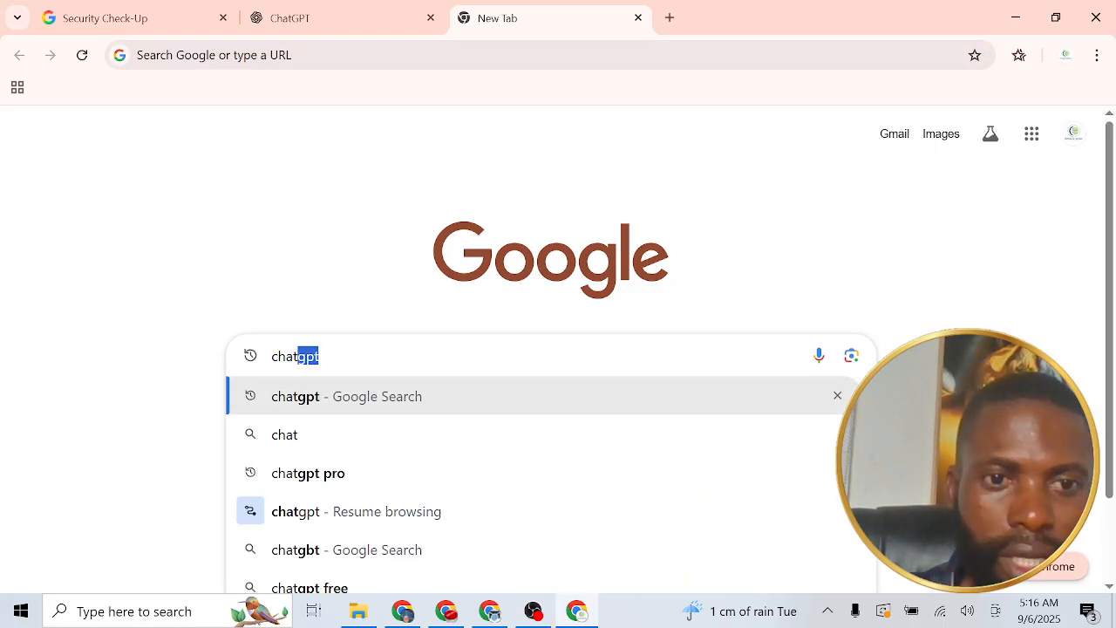
pyautogui.press('Return')
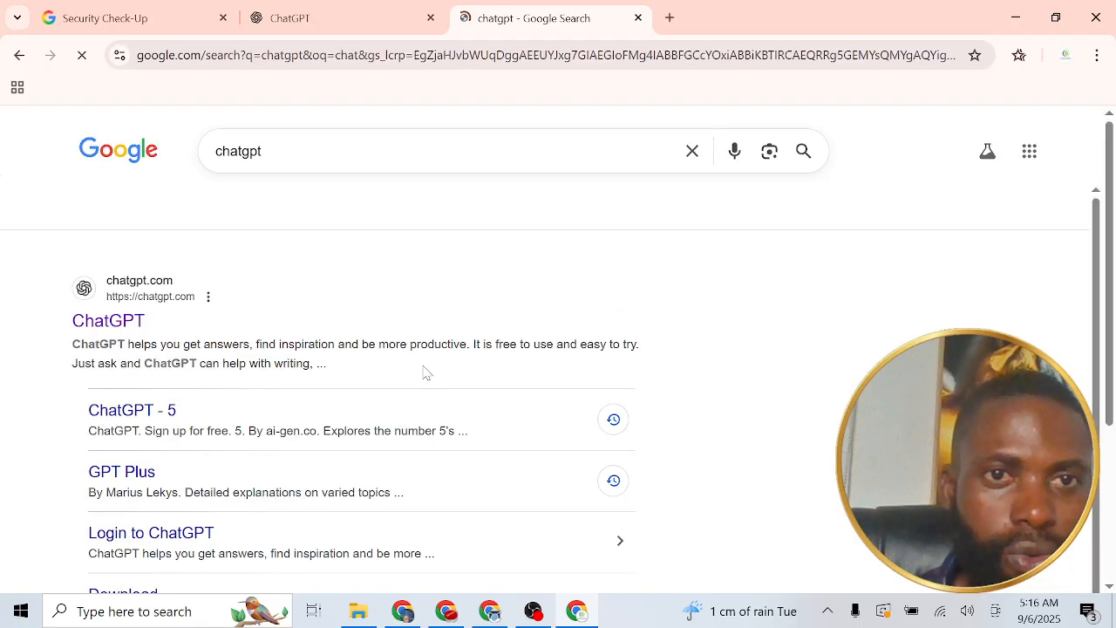
pyautogui.click(142, 320)
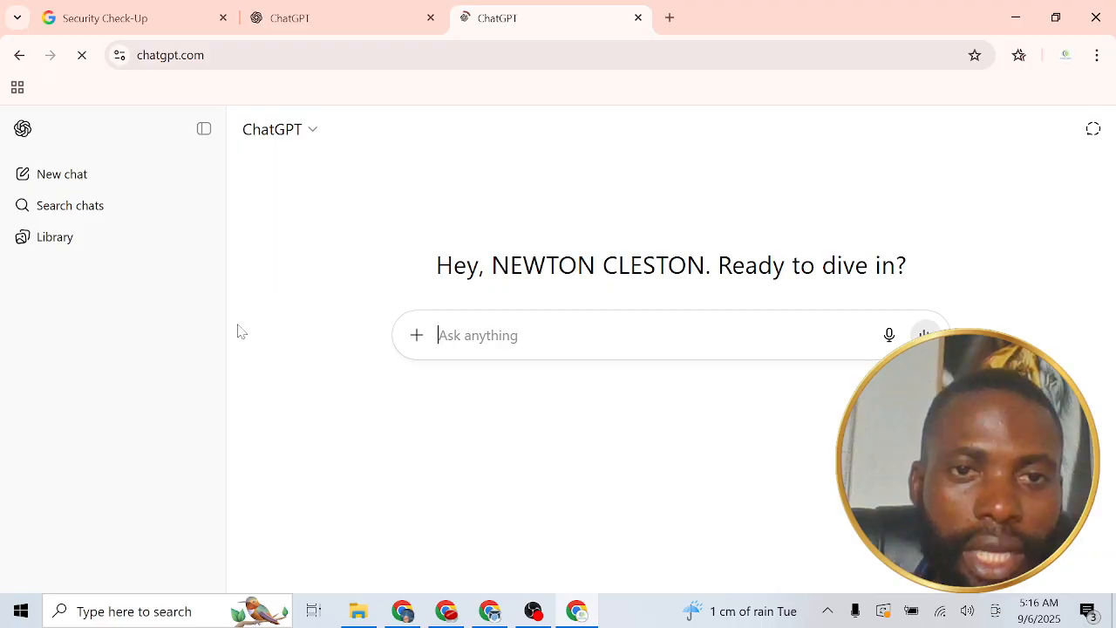
# Enter the AI training flyer prompt in the new chat and examine the tool options offered for it under GPT-5 Pro
pyautogui.write('i run ai practical training that last for three months. the trainin fee is N10,000 for the three months access. There will be certificiate of completion at the end of the training. i want to design a graphic flyer with my company logo at the top. write the prompt i will use the design the flyer on sora')
pyautogui.click(417, 335)
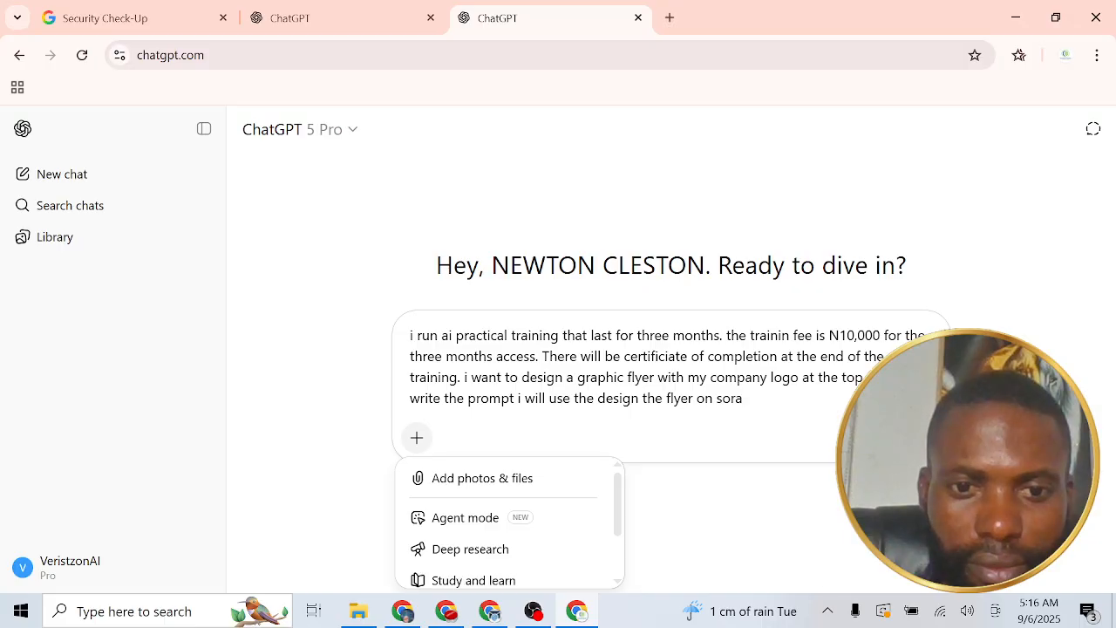
pyautogui.scroll(-3, 494, 541)
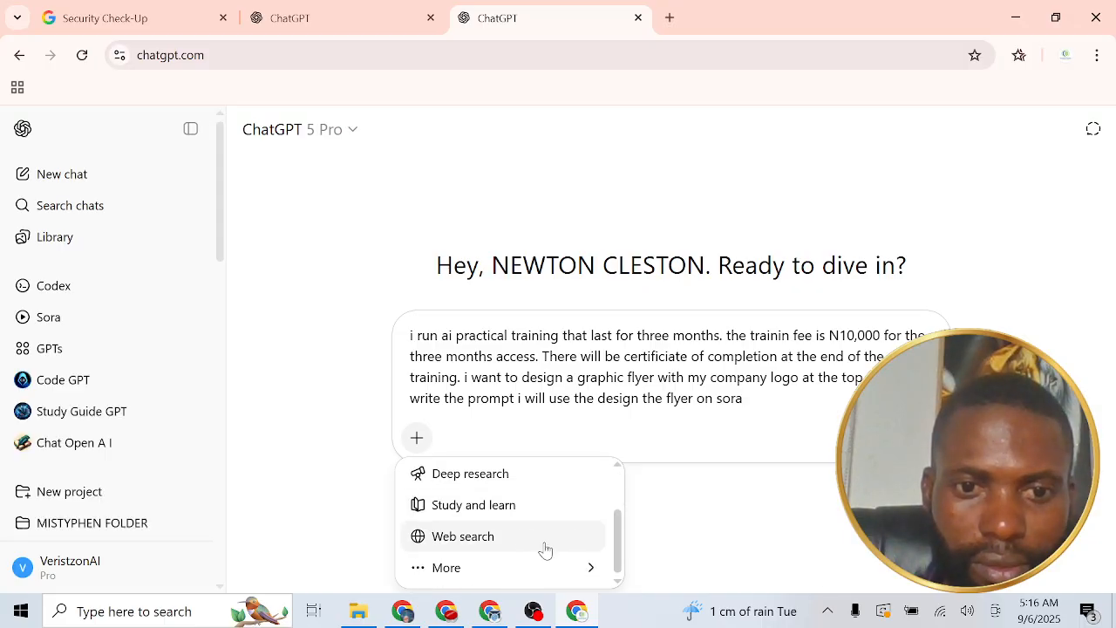
pyautogui.scroll(2, 543, 548)
pyautogui.scroll(-2, 541, 539)
pyautogui.scroll(1, 542, 541)
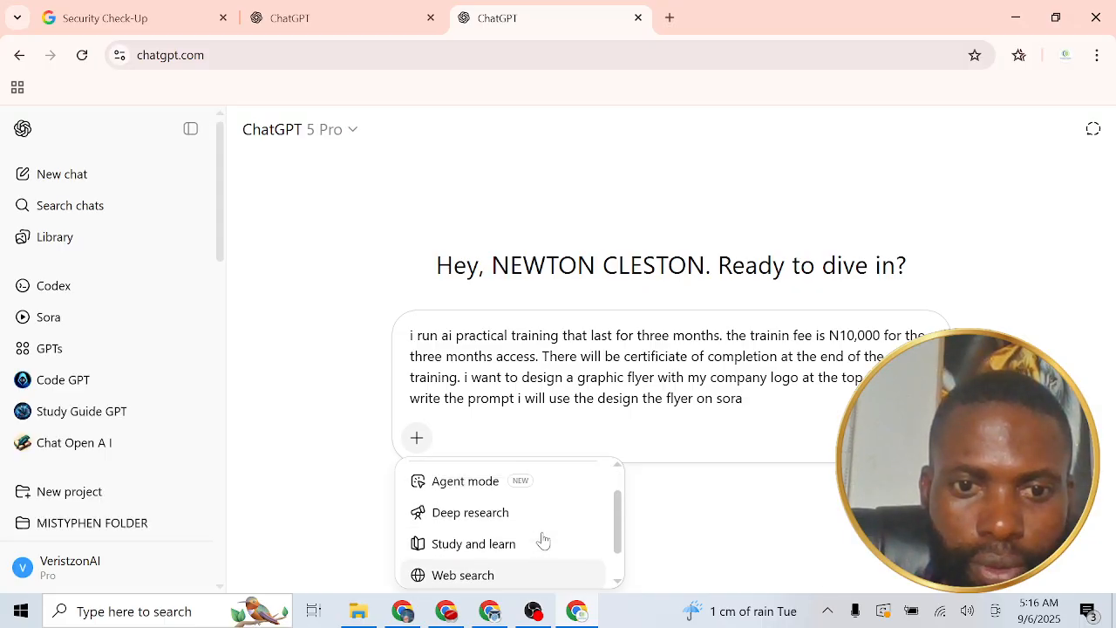
pyautogui.scroll(-1, 543, 540)
pyautogui.scroll(1, 542, 539)
pyautogui.scroll(-1, 542, 539)
pyautogui.click(440, 567)
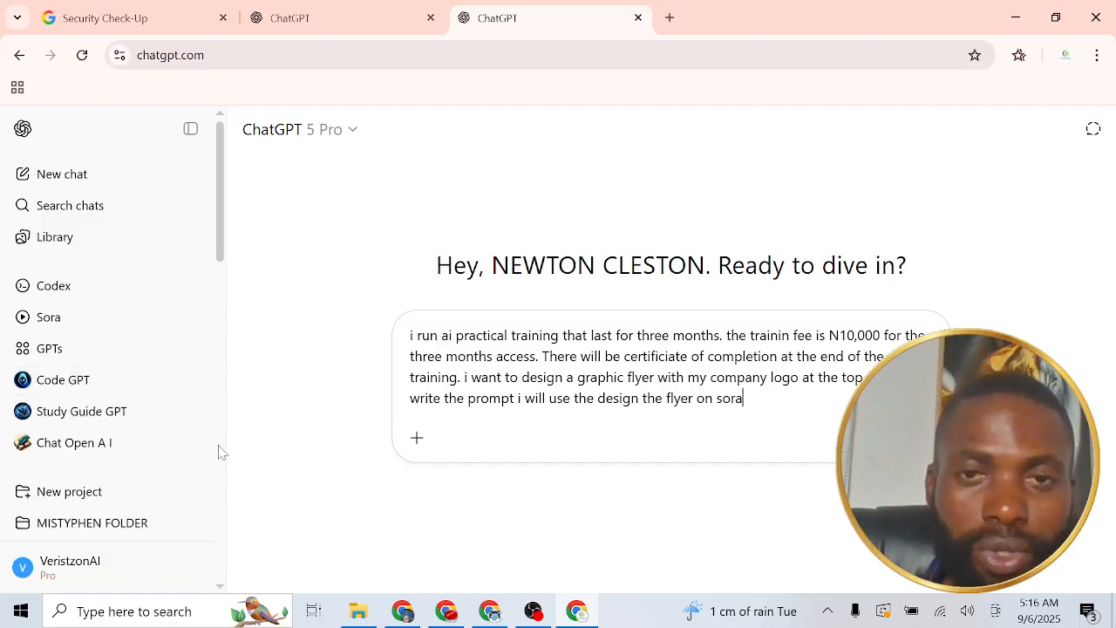
# Return to the earlier ChatGPT tab, append "add frame to the flyer." to the prompt, send it and read the reply
pyautogui.click(312, 15)
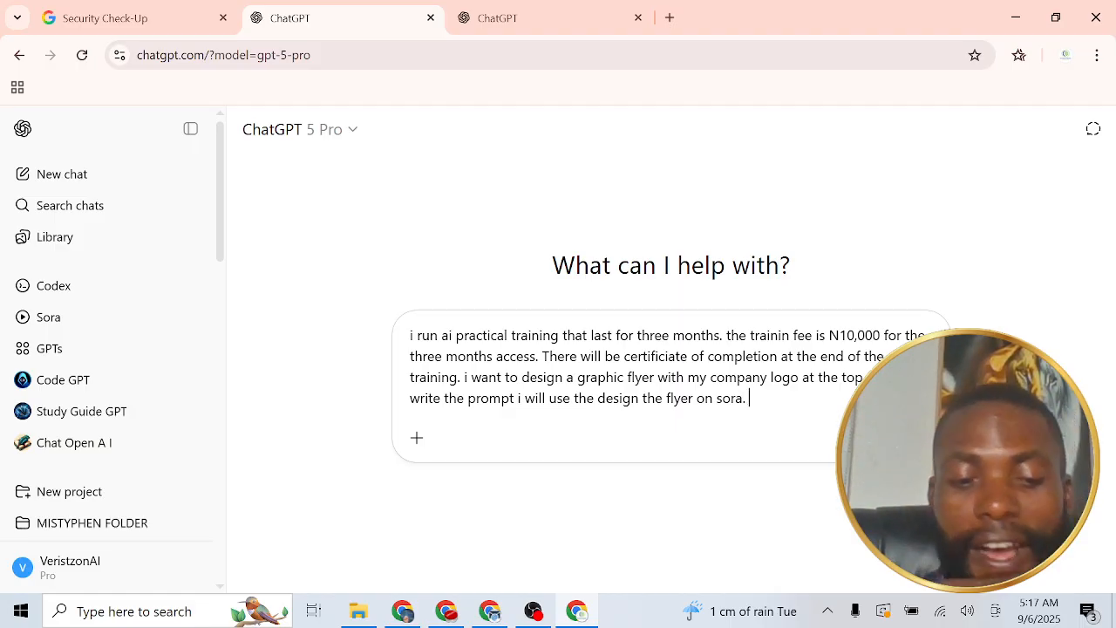
pyautogui.write('add ')
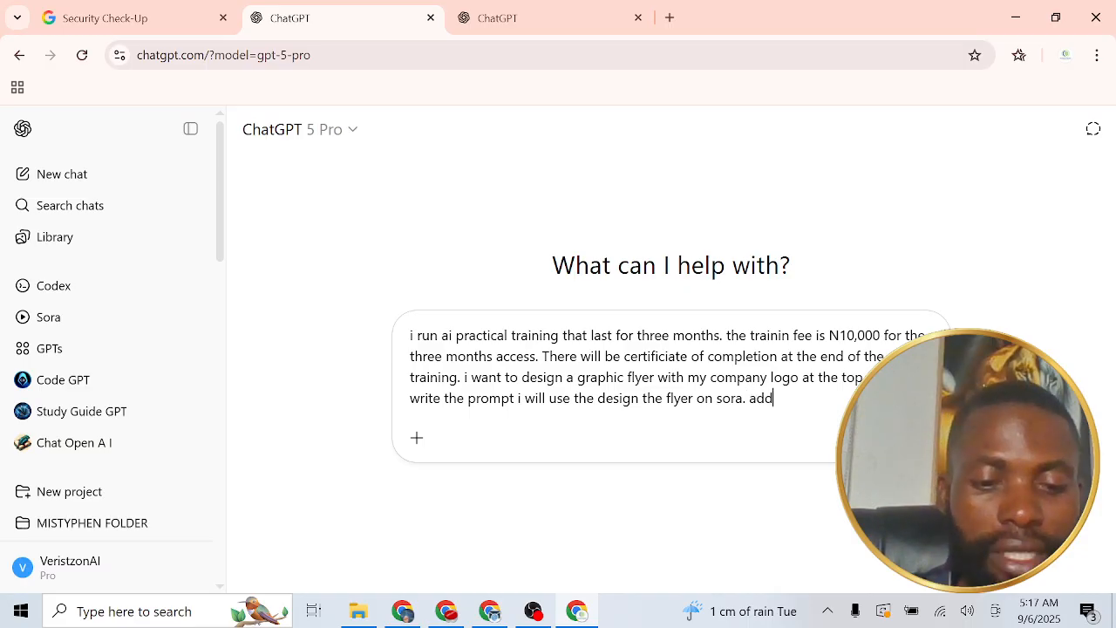
pyautogui.write('frame to the')
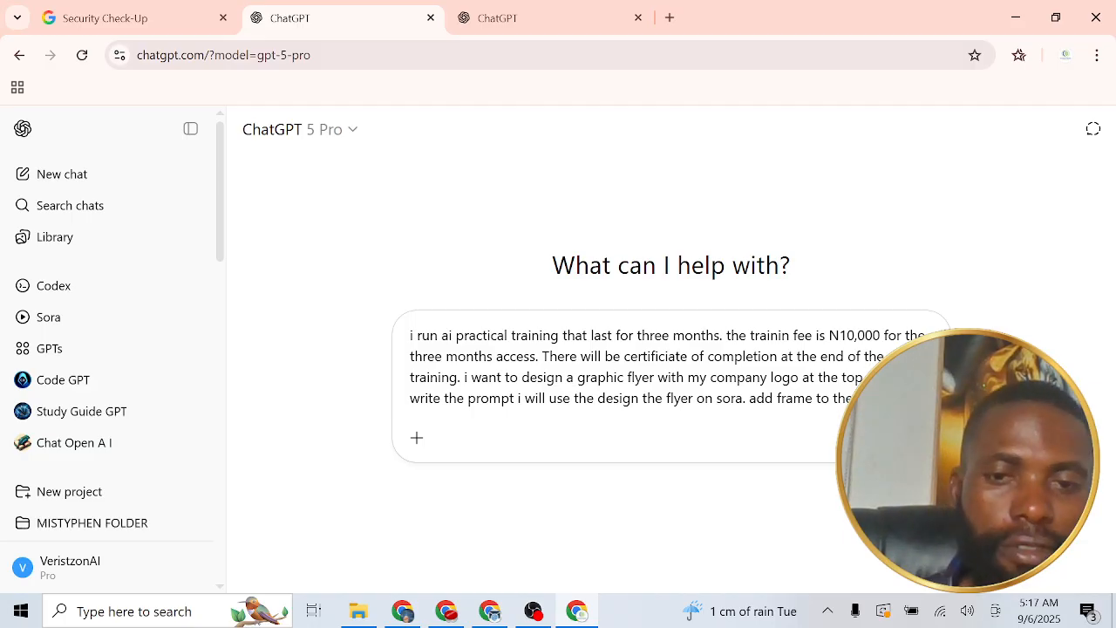
pyautogui.press('Return')
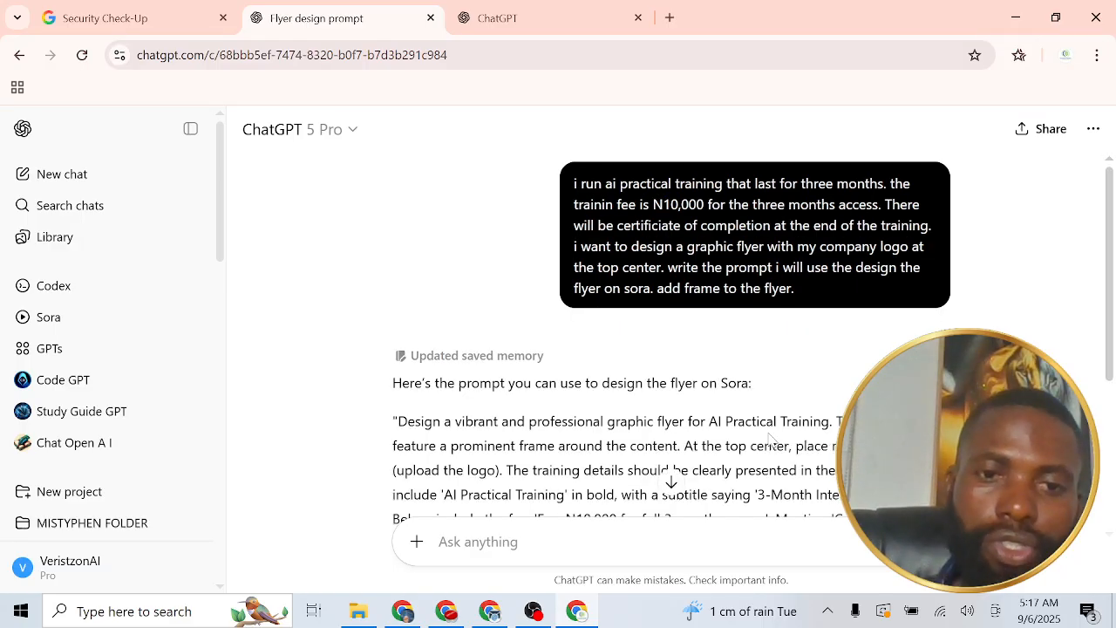
pyautogui.scroll(-3, 743, 344)
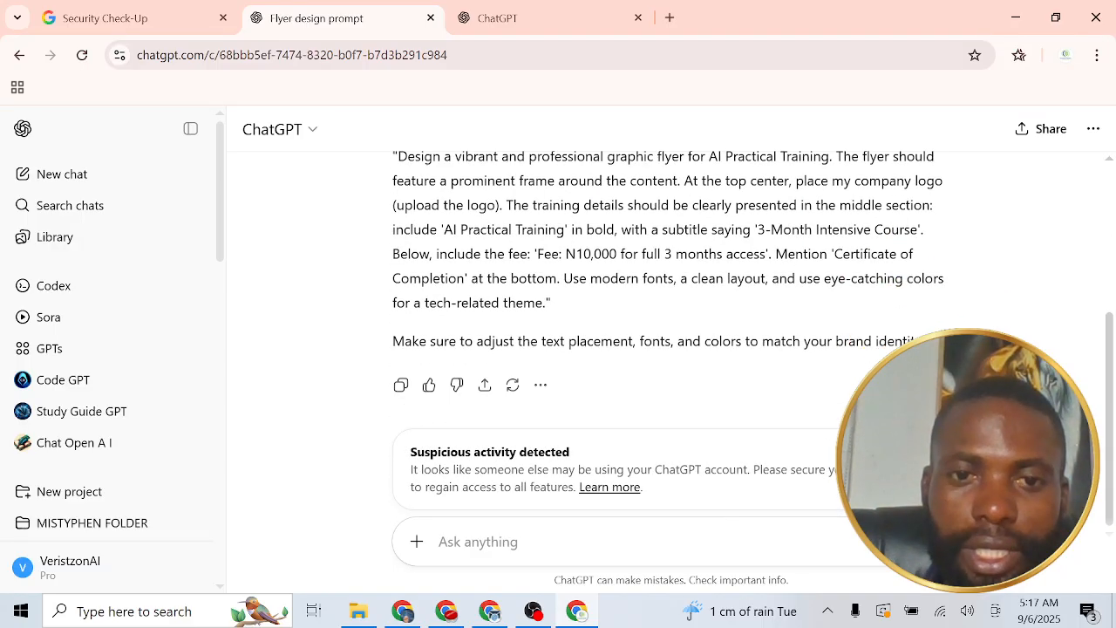
pyautogui.scroll(2, 667, 287)
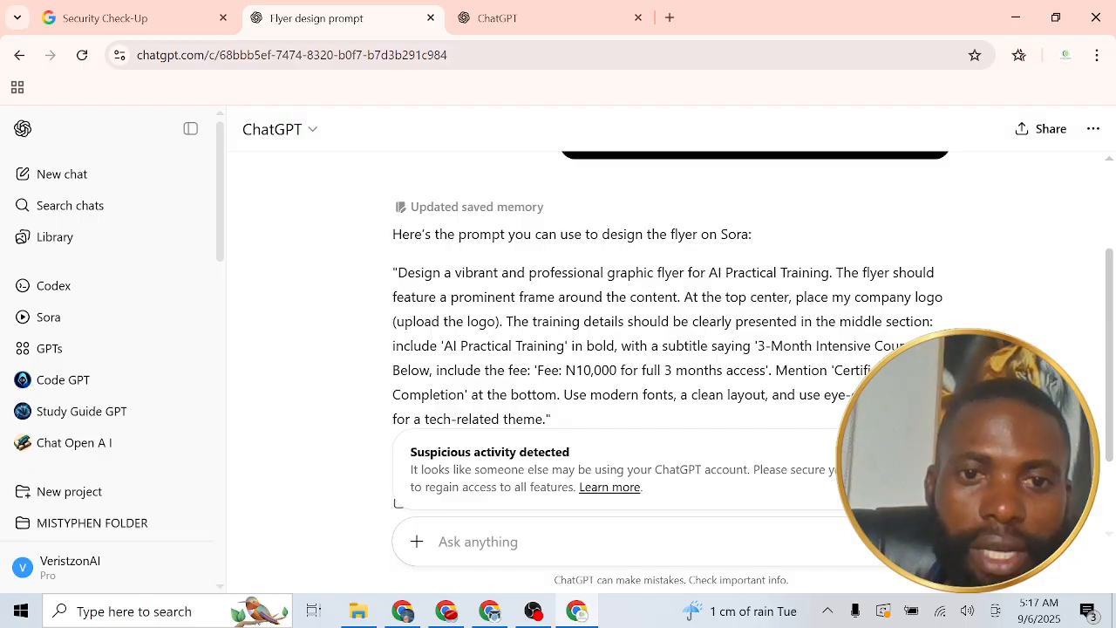
pyautogui.scroll(-2, 631, 381)
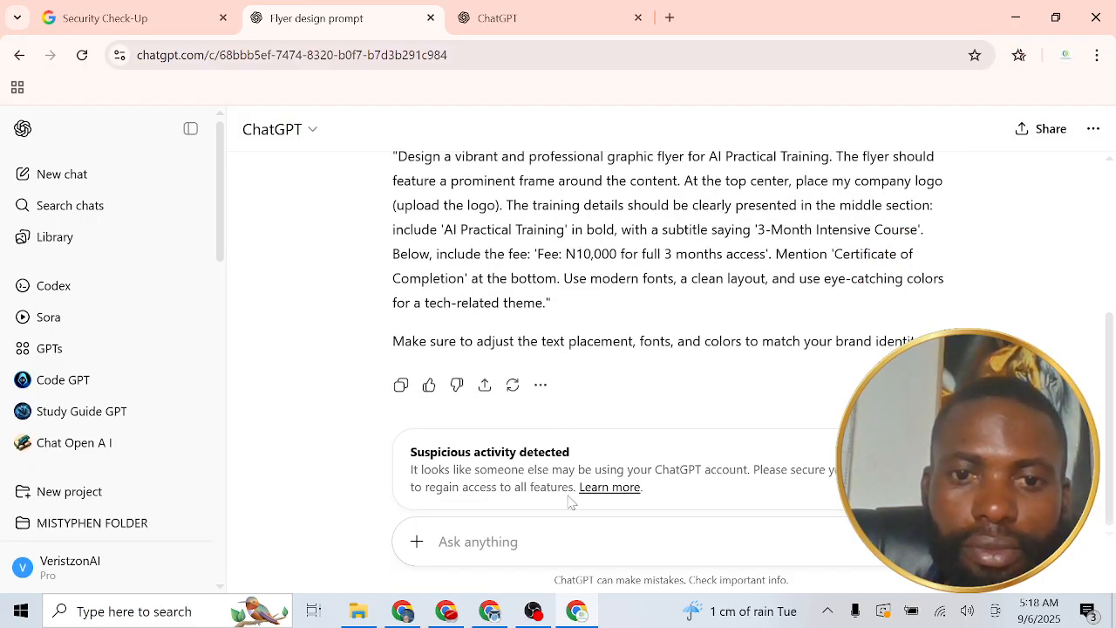
pyautogui.scroll(3, 617, 493)
pyautogui.scroll(-3, 652, 323)
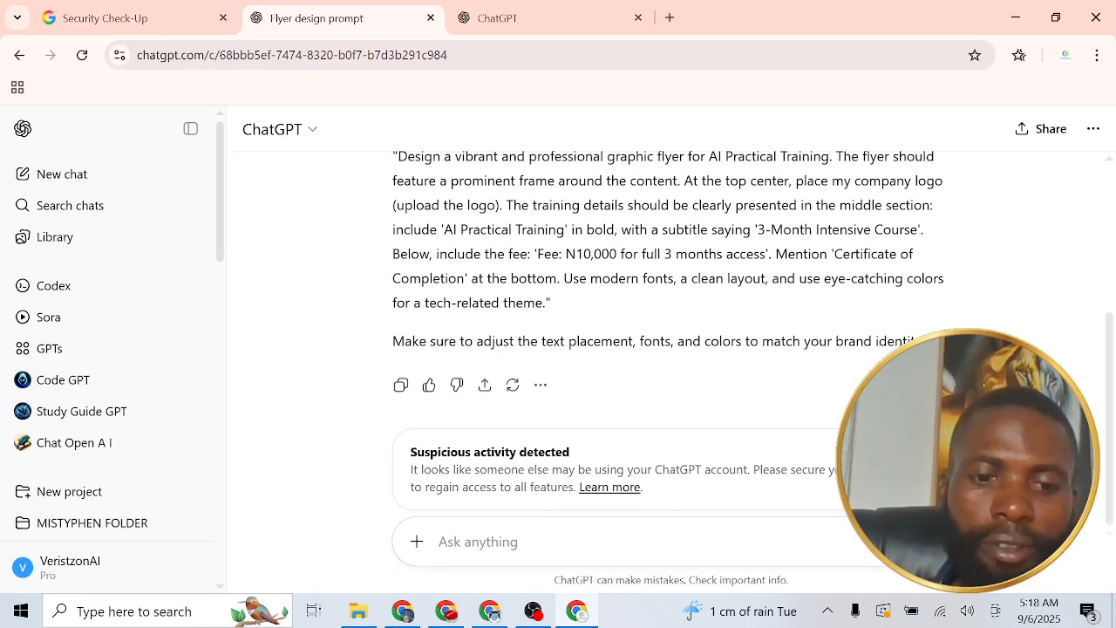
# Send a follow-up saying the answer is not enough and asking for the prompt for a professionally designed flyer
pyautogui.write('thi')
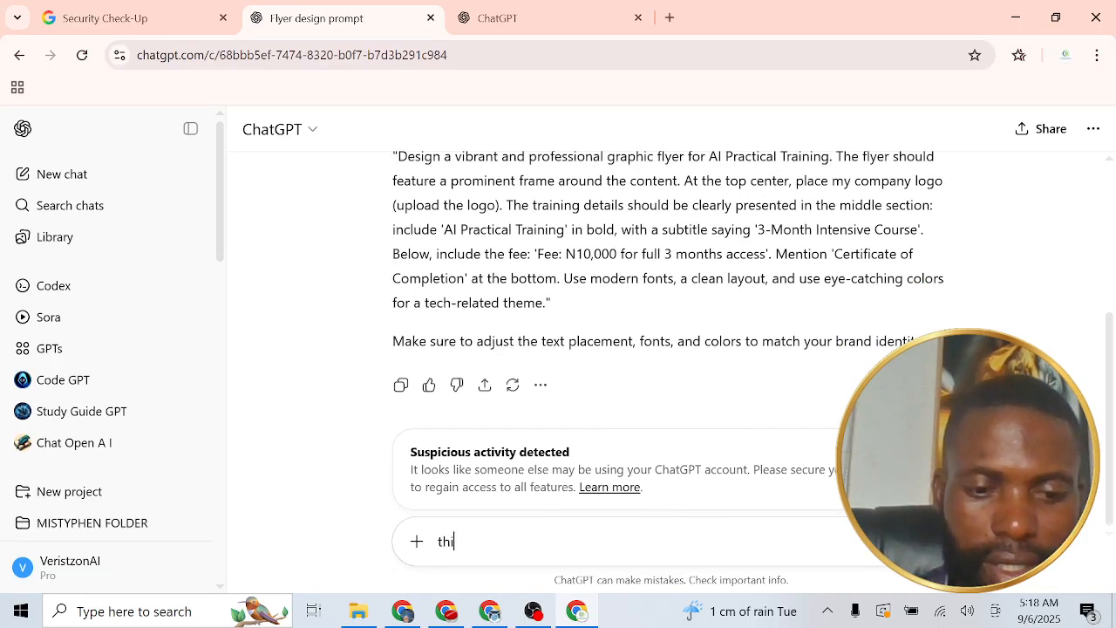
pyautogui.write('s is not')
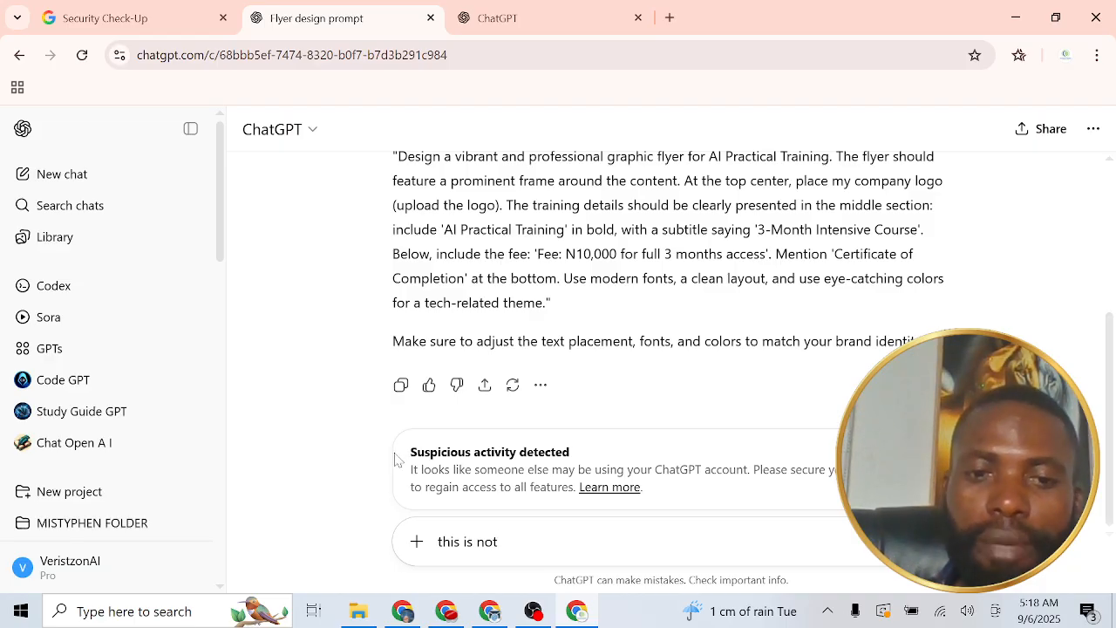
pyautogui.moveTo(398, 454); pyautogui.dragTo(660, 488)
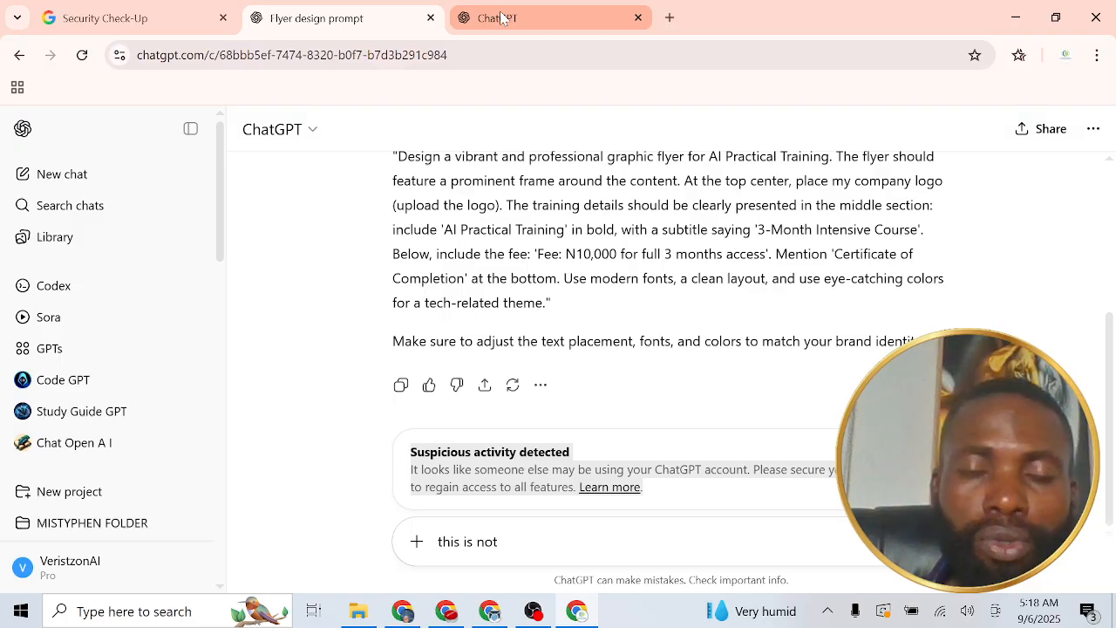
pyautogui.moveTo(502, 19)
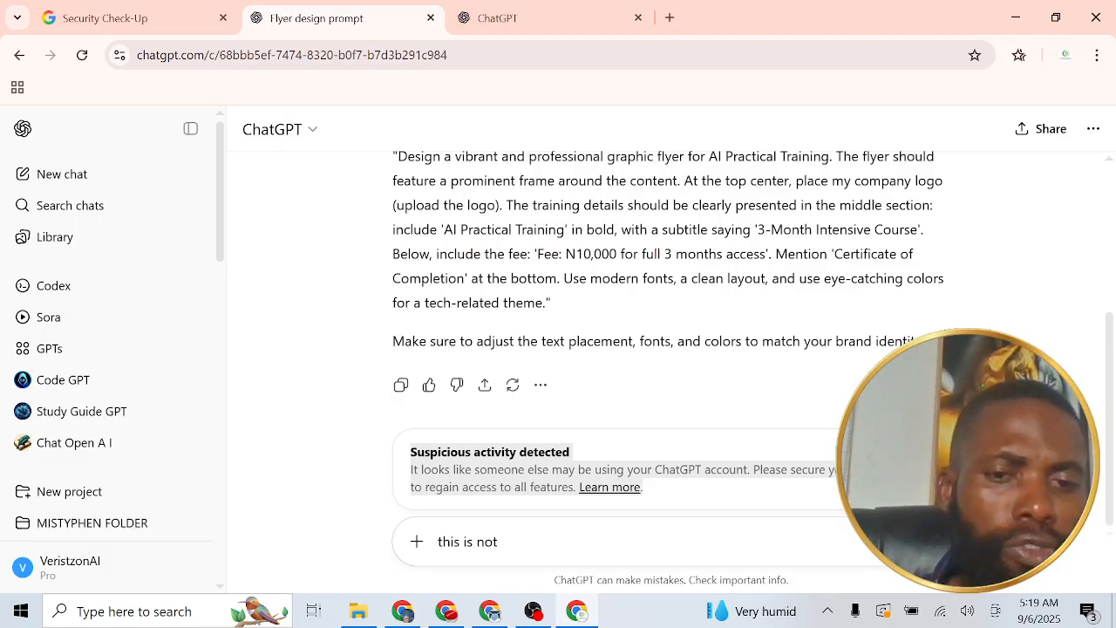
pyautogui.click(872, 488)
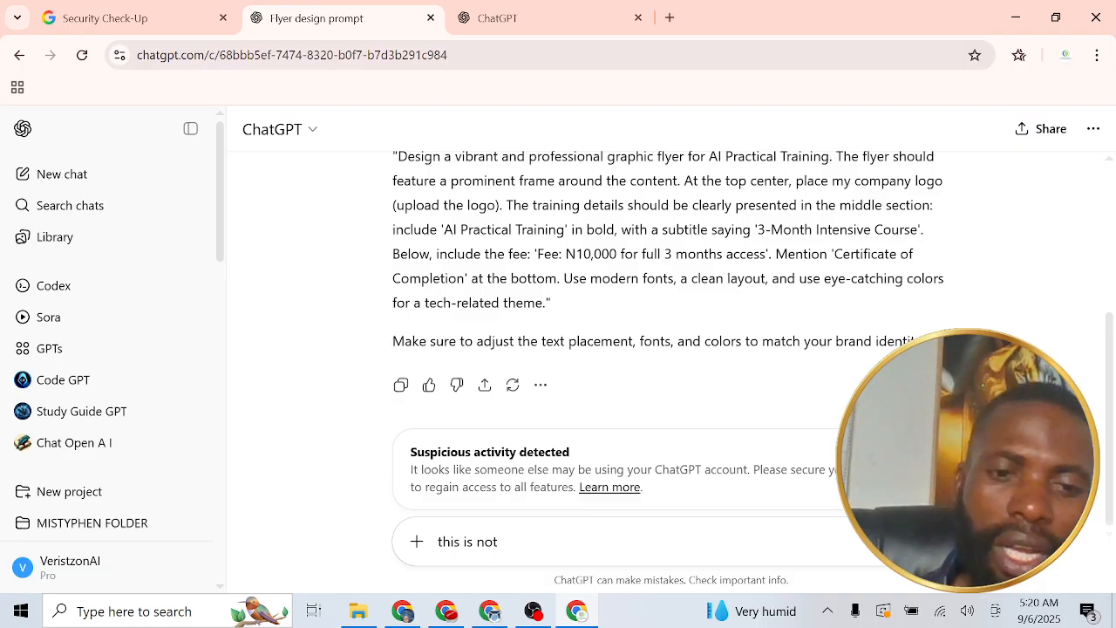
pyautogui.write('enoghy')
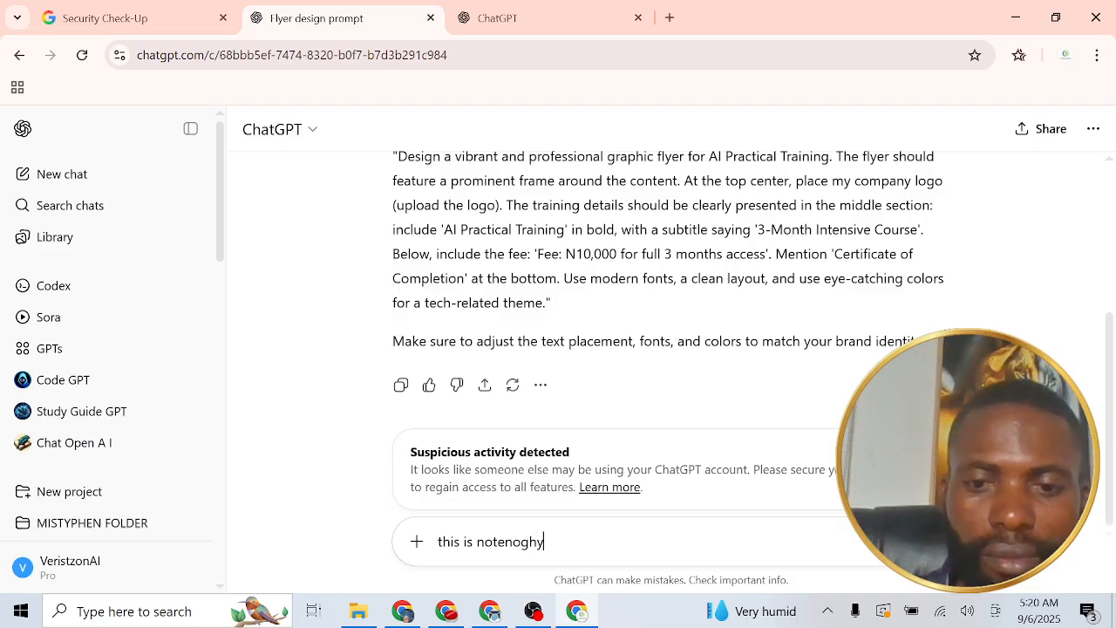
pyautogui.press('BackSpace')
pyautogui.write('. ')
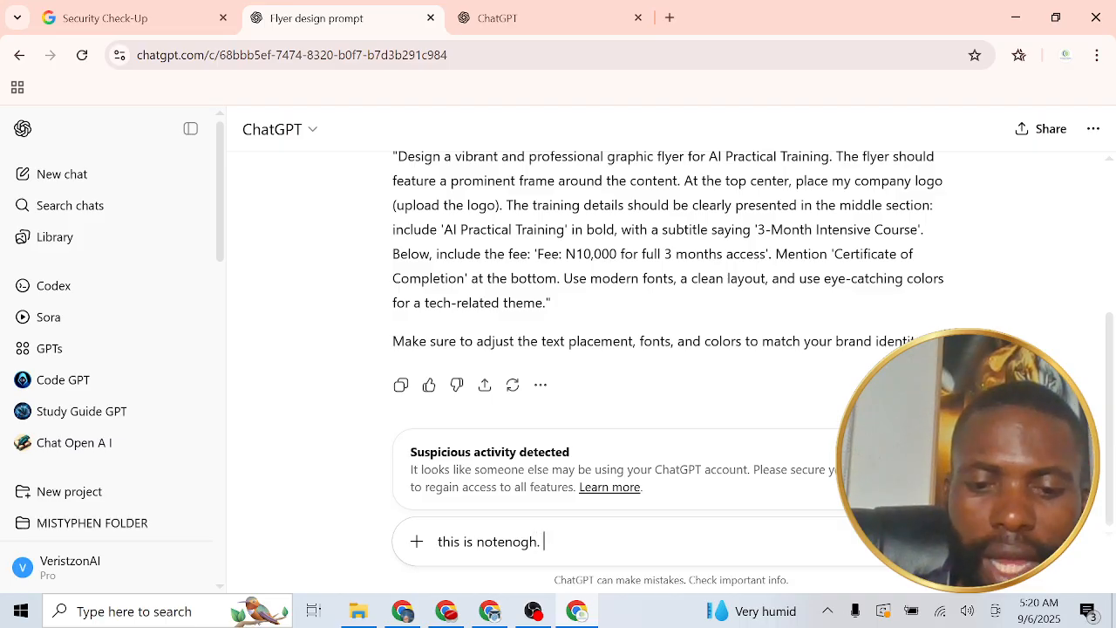
pyautogui.write('i want a ')
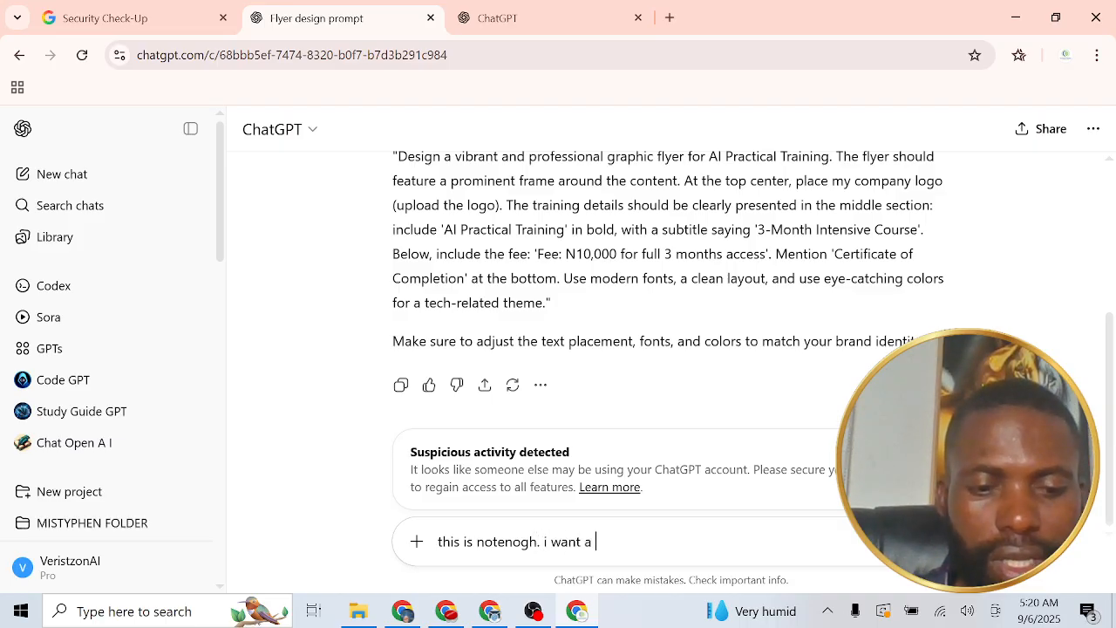
pyautogui.write('profes')
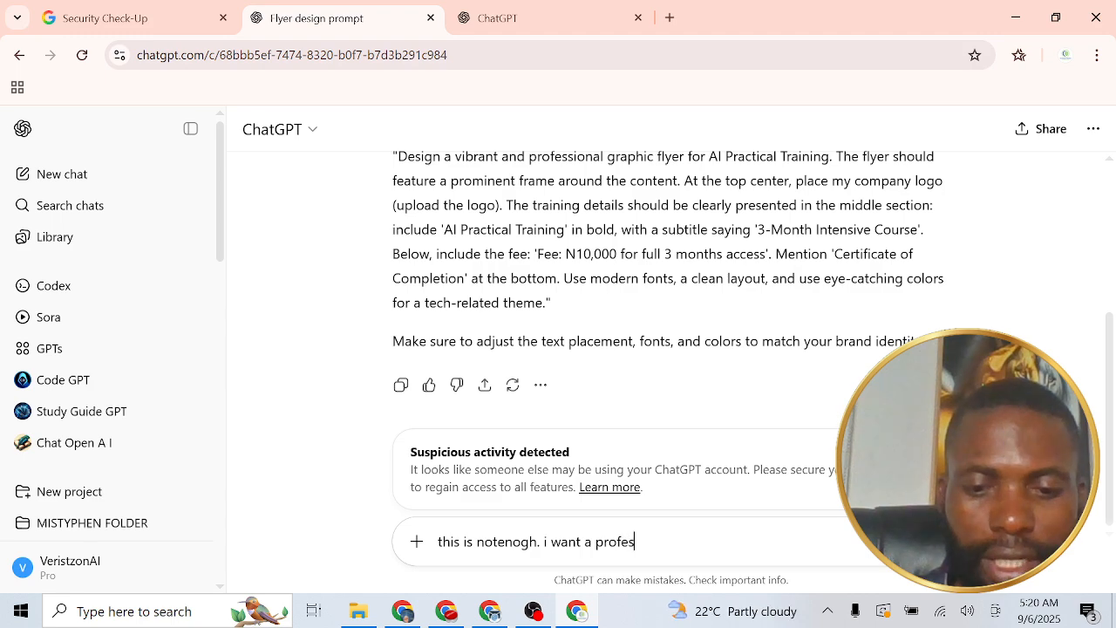
pyautogui.write('sionaly des')
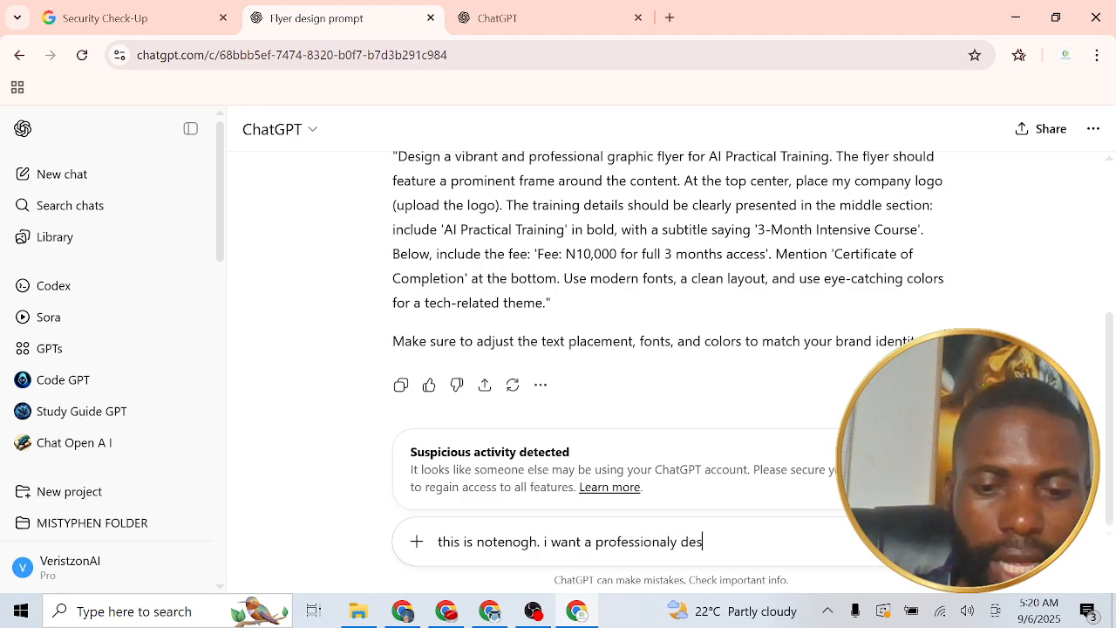
pyautogui.write('i')
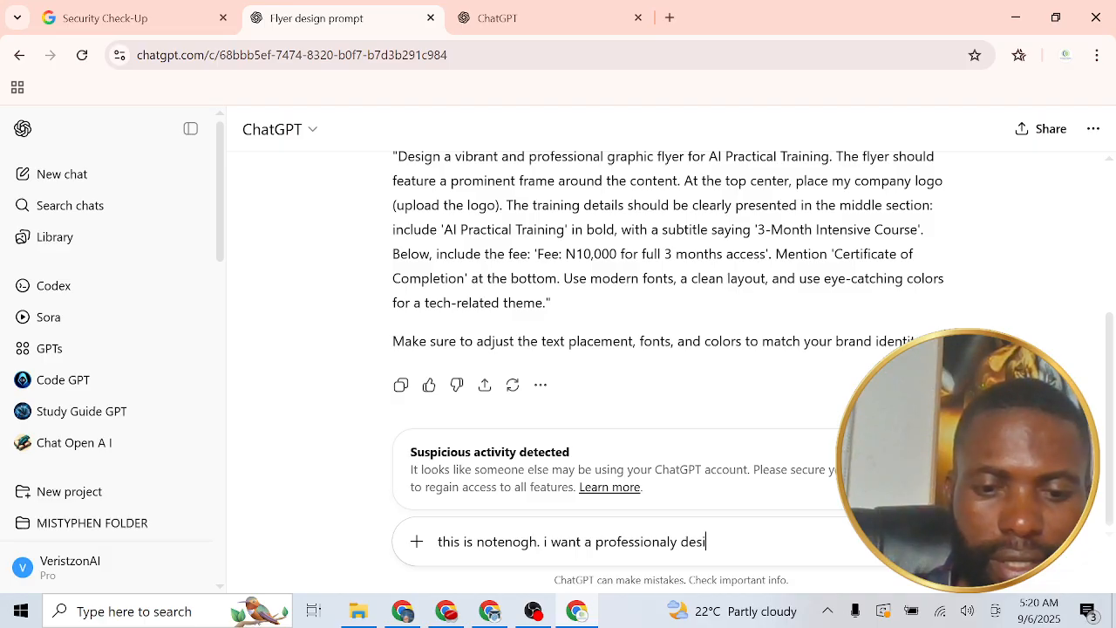
pyautogui.write('gned flye')
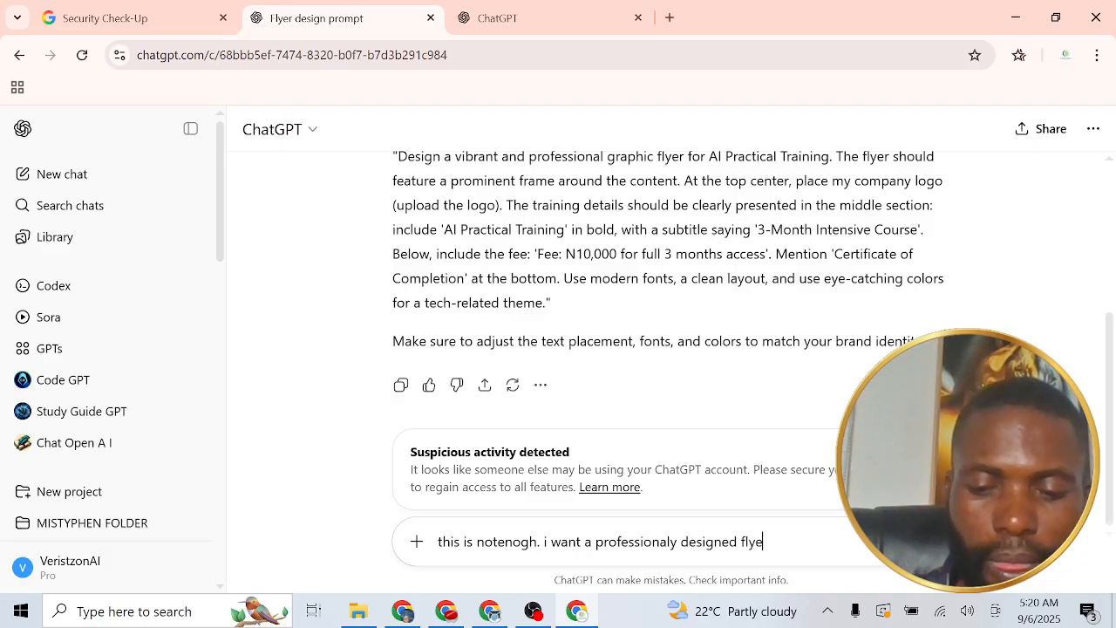
pyautogui.write('r. get ')
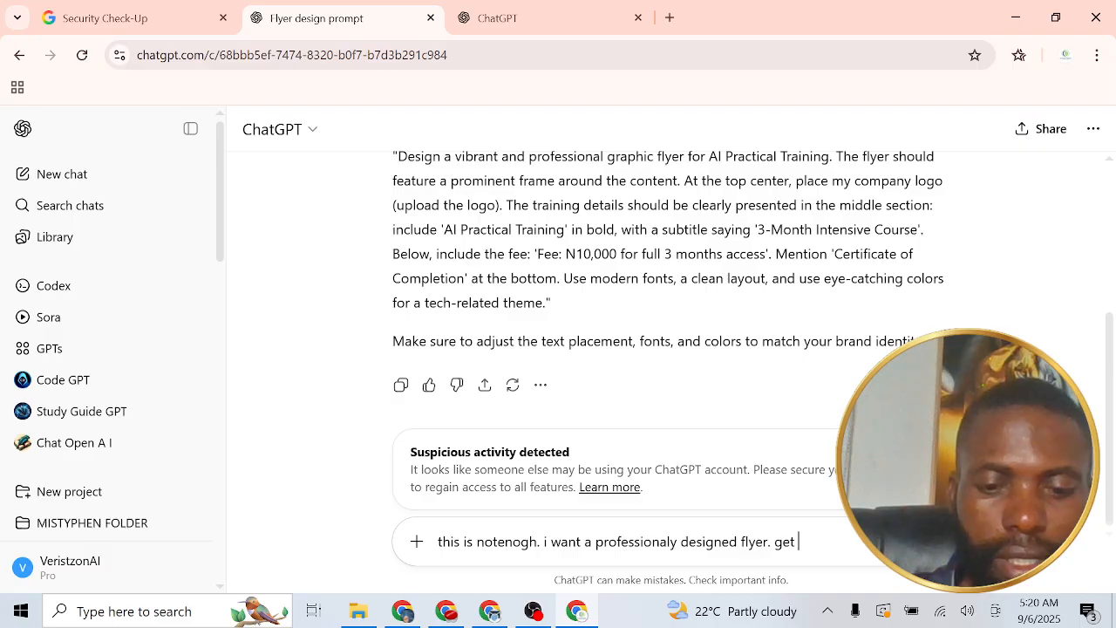
pyautogui.write('me the pro')
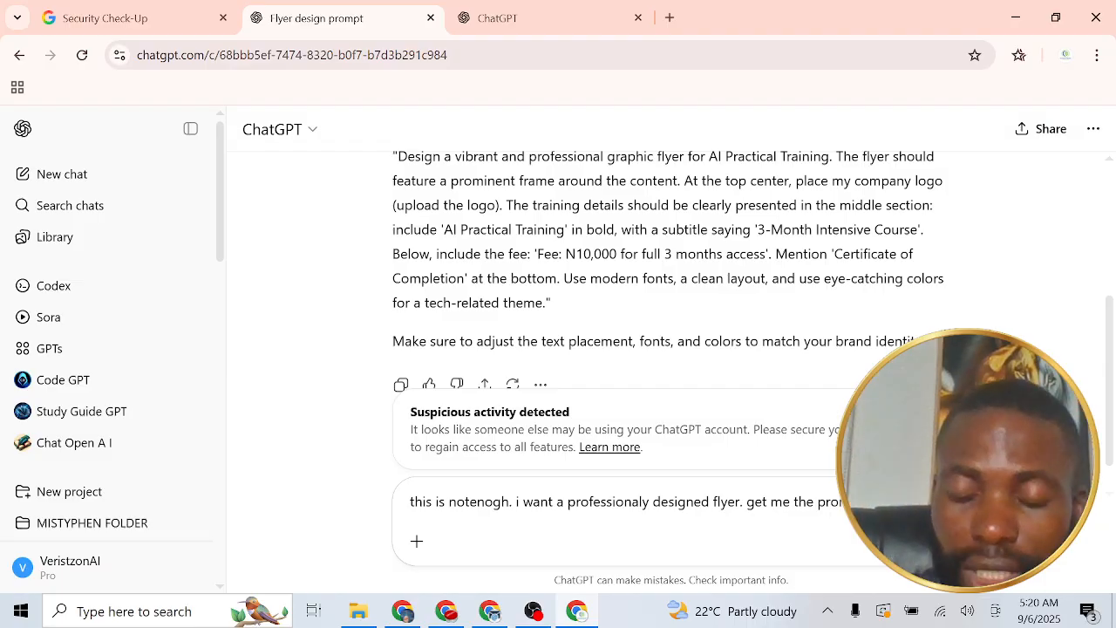
pyautogui.press('Return')
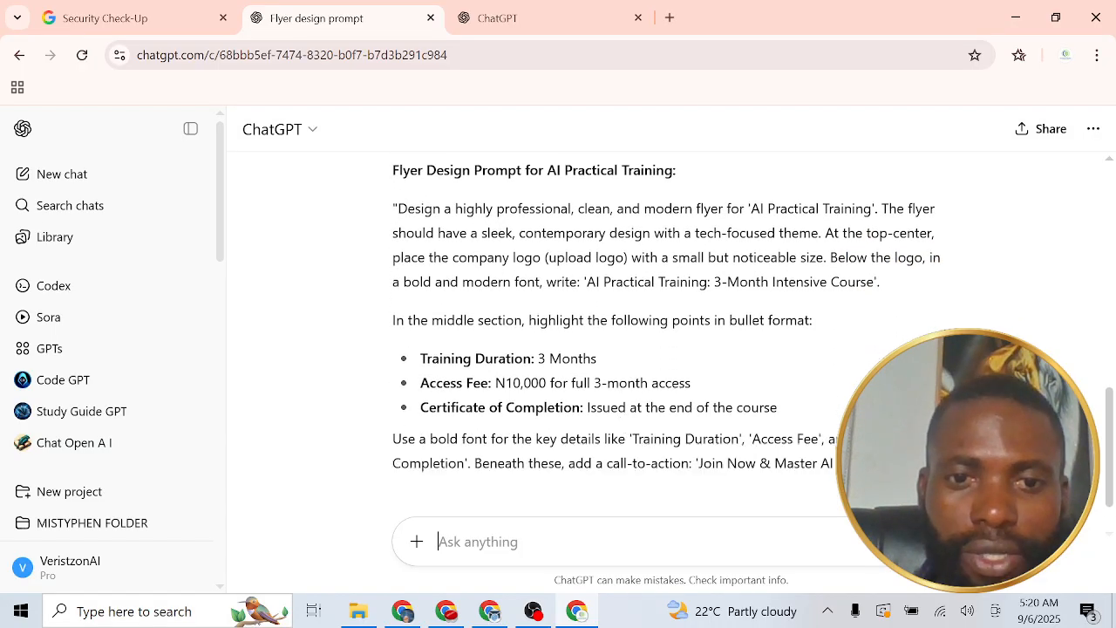
# Select the full text of the revised flyer design prompt in the reply and open Sora
pyautogui.moveTo(392, 209); pyautogui.dragTo(535, 297)
pyautogui.scroll(-3, 565, 324)
pyautogui.scroll(-2, 571, 328)
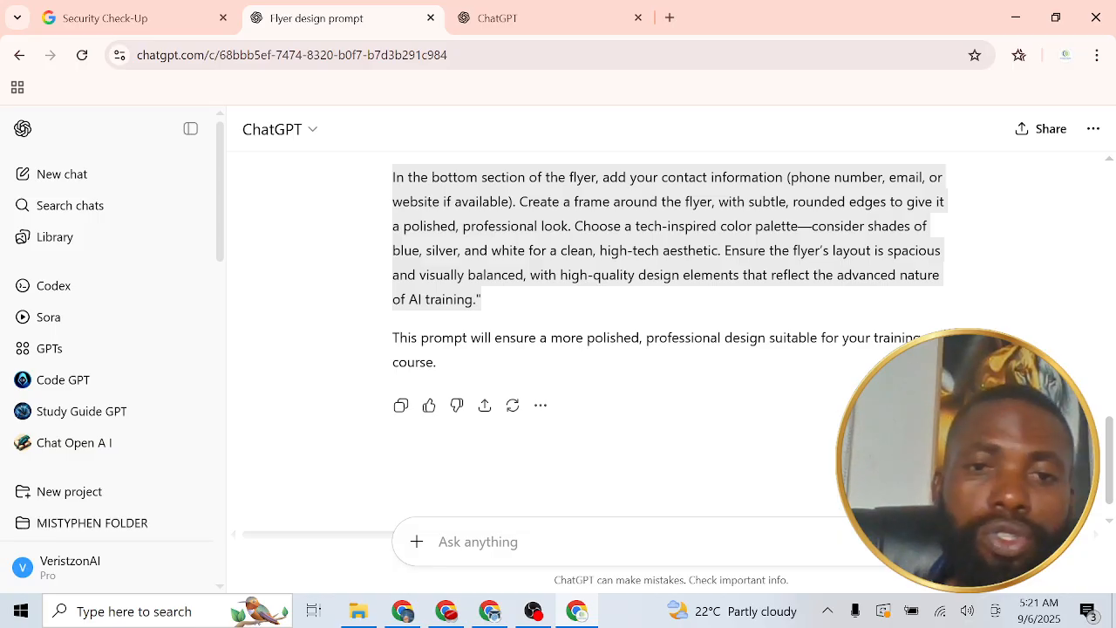
pyautogui.click(48, 318)
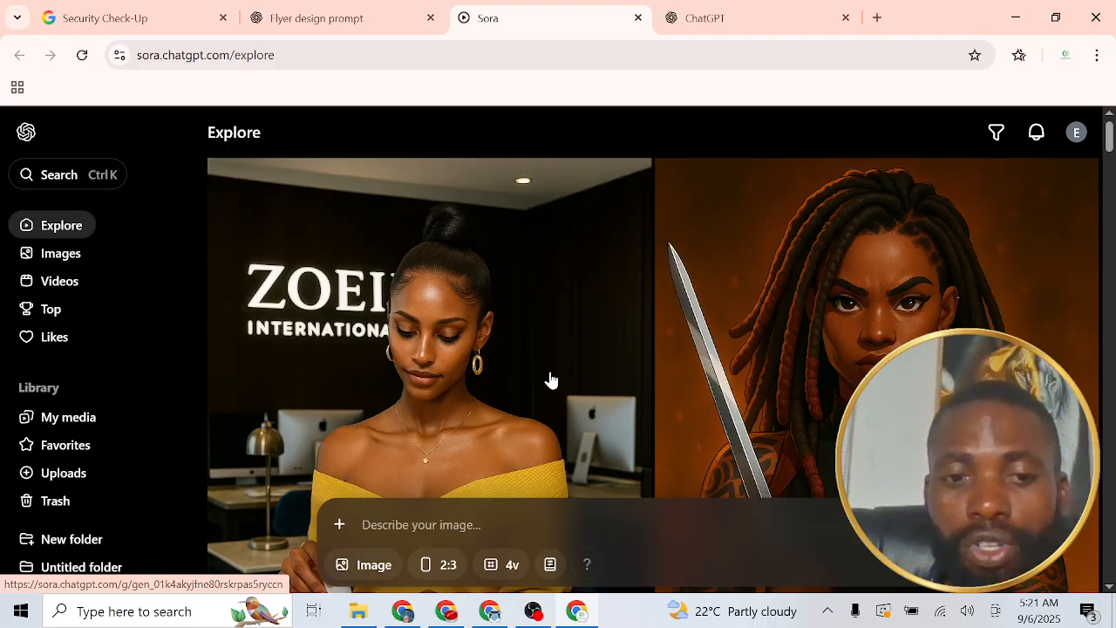
# Check the output type choices, keep Image, and set the aspect ratio to 1:1 and the variations to 1 image
pyautogui.click(373, 568)
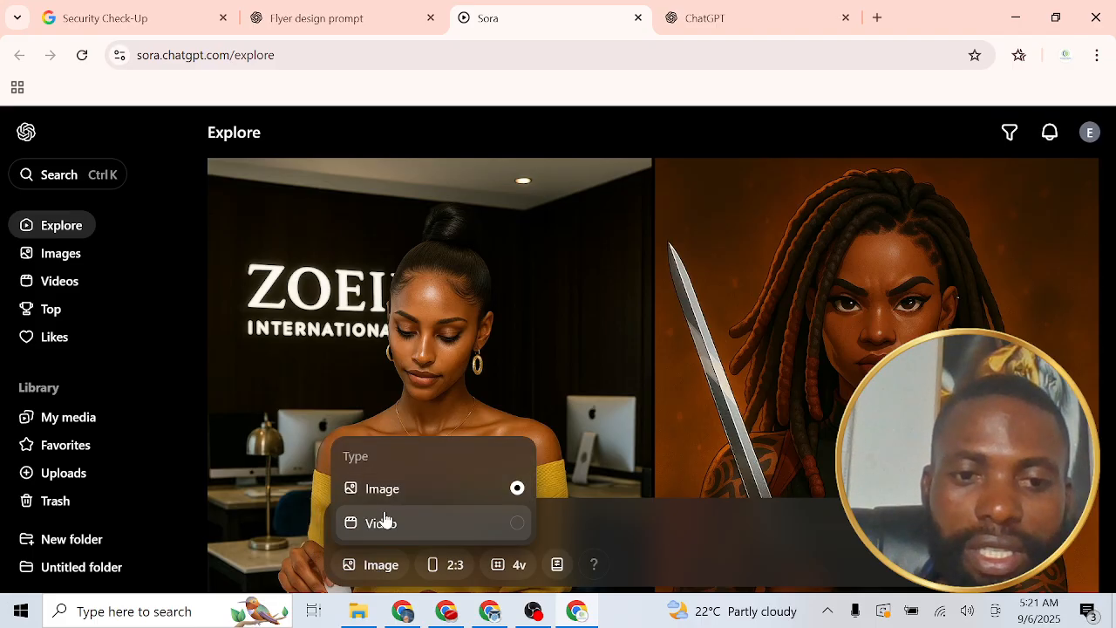
pyautogui.click(389, 572)
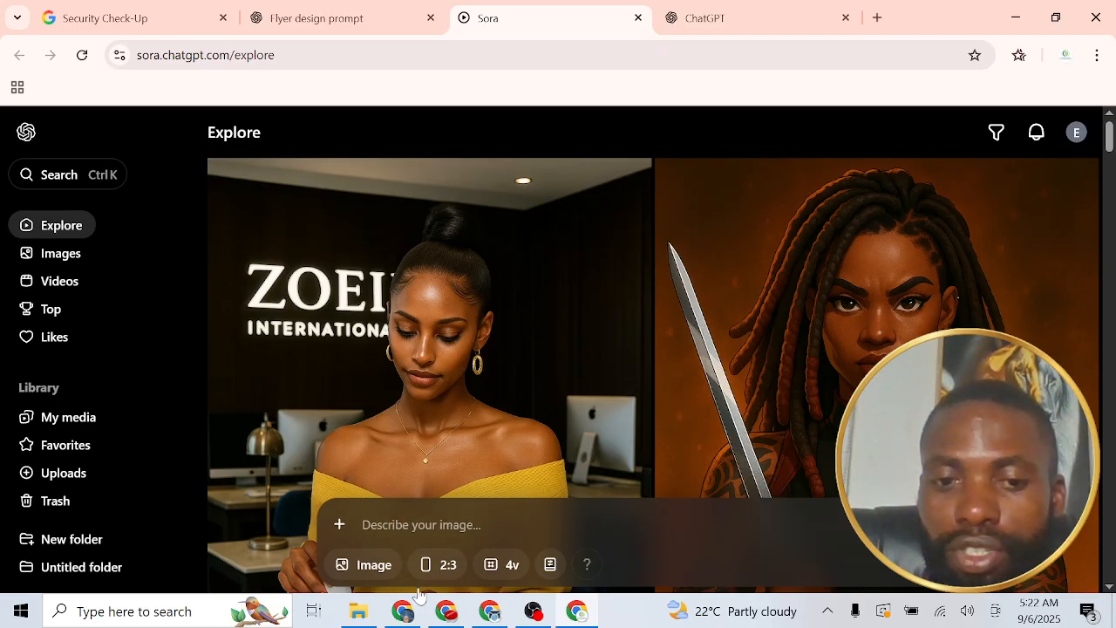
pyautogui.click(443, 569)
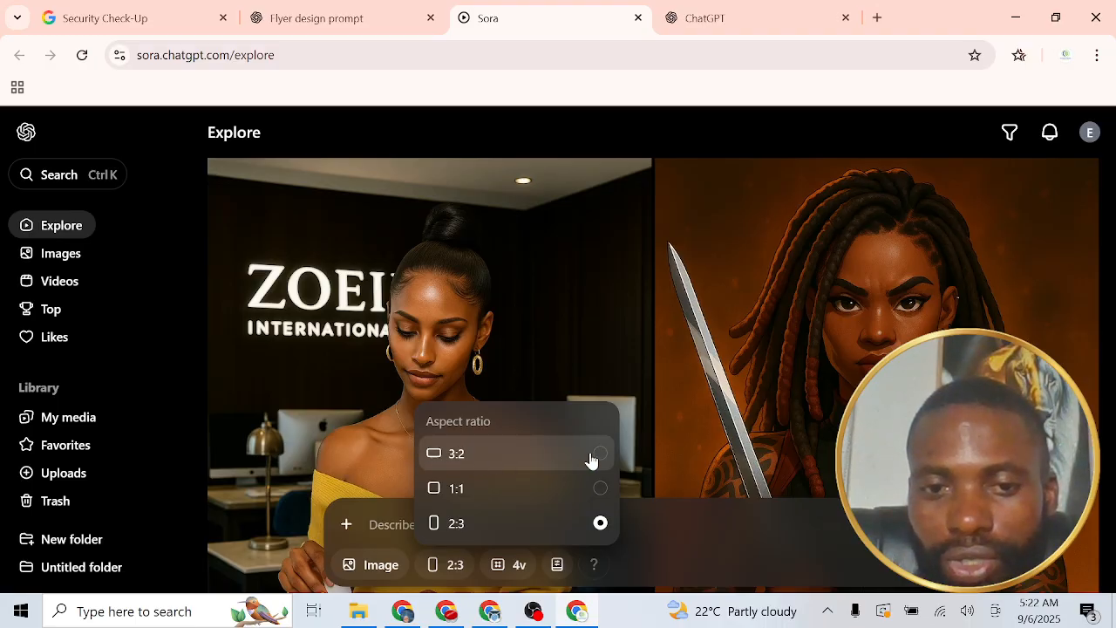
pyautogui.click(471, 490)
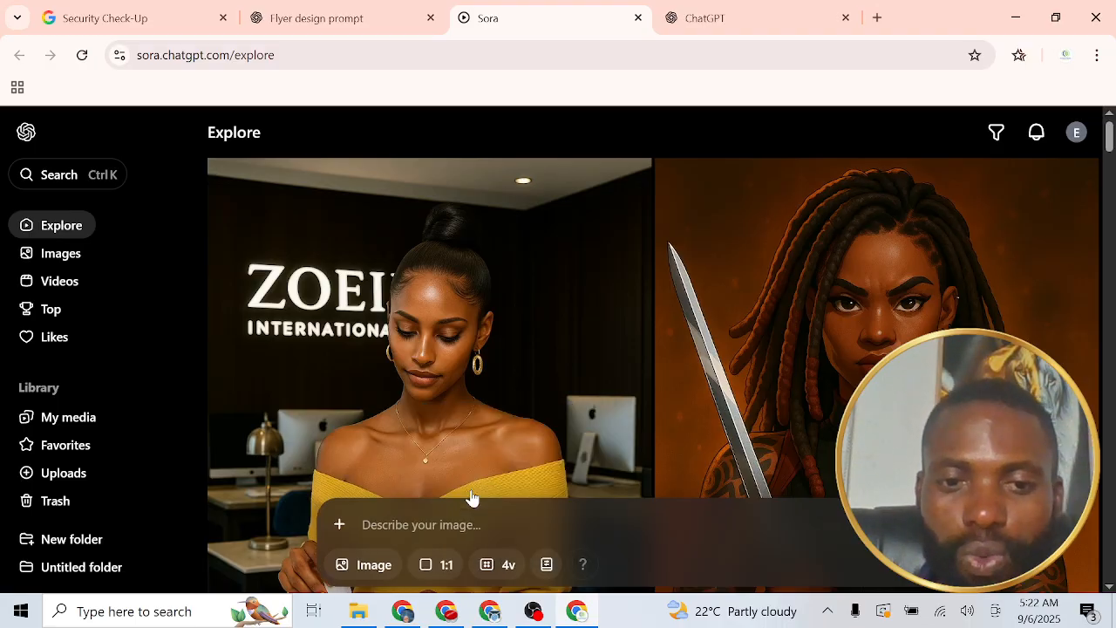
pyautogui.click(504, 565)
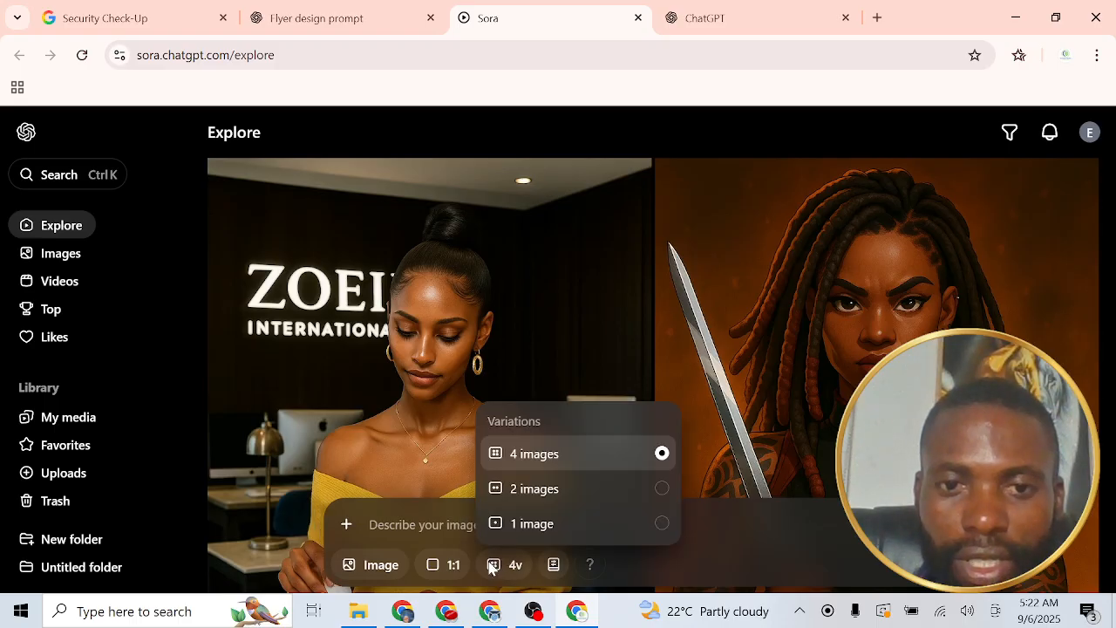
pyautogui.click(528, 528)
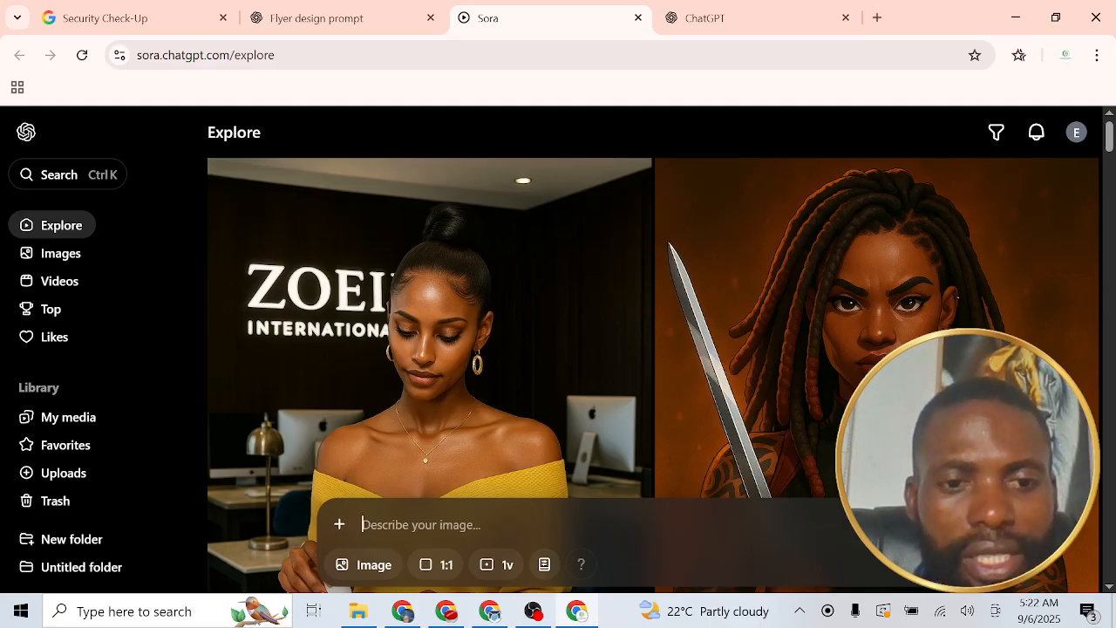
# Check the options for adding a reference image, browsing the device file picker and the media library without choosing anything
pyautogui.click(341, 527)
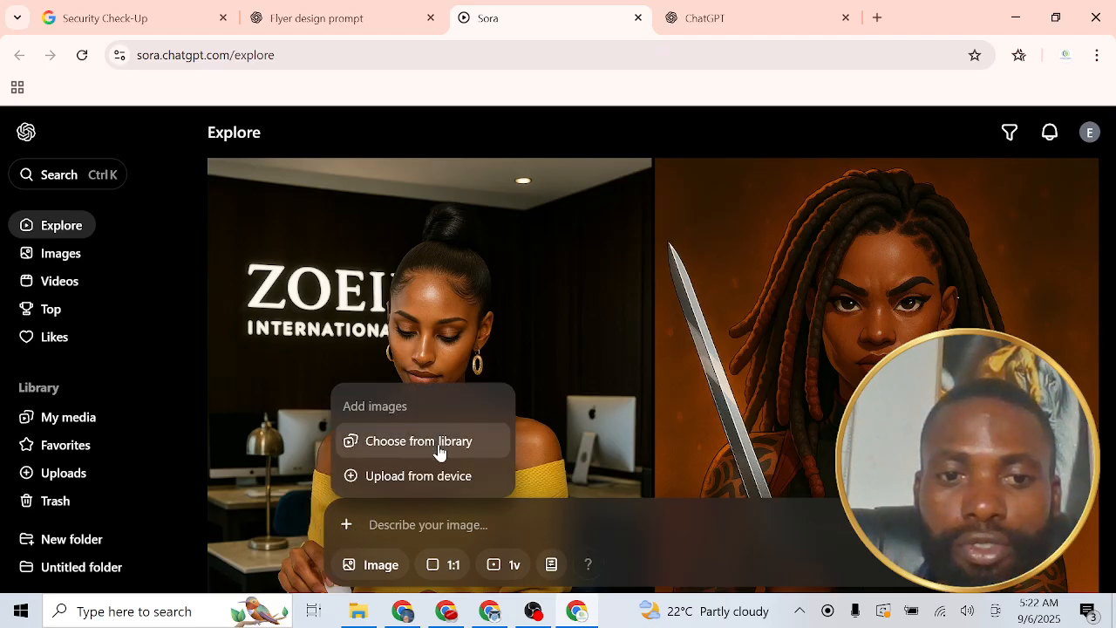
pyautogui.click(400, 478)
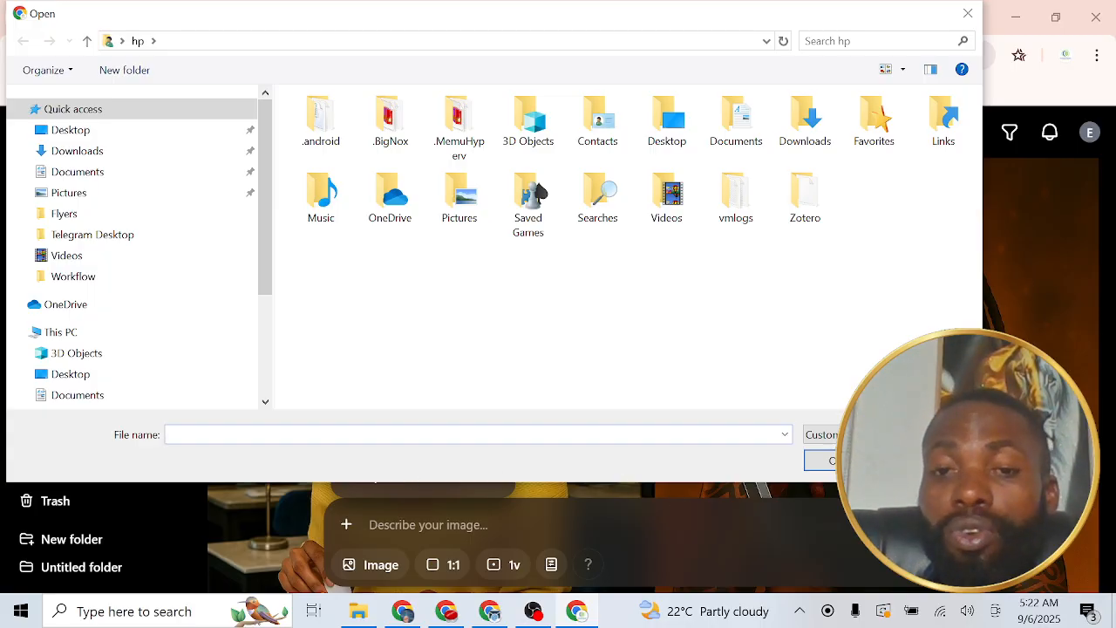
pyautogui.click(932, 460)
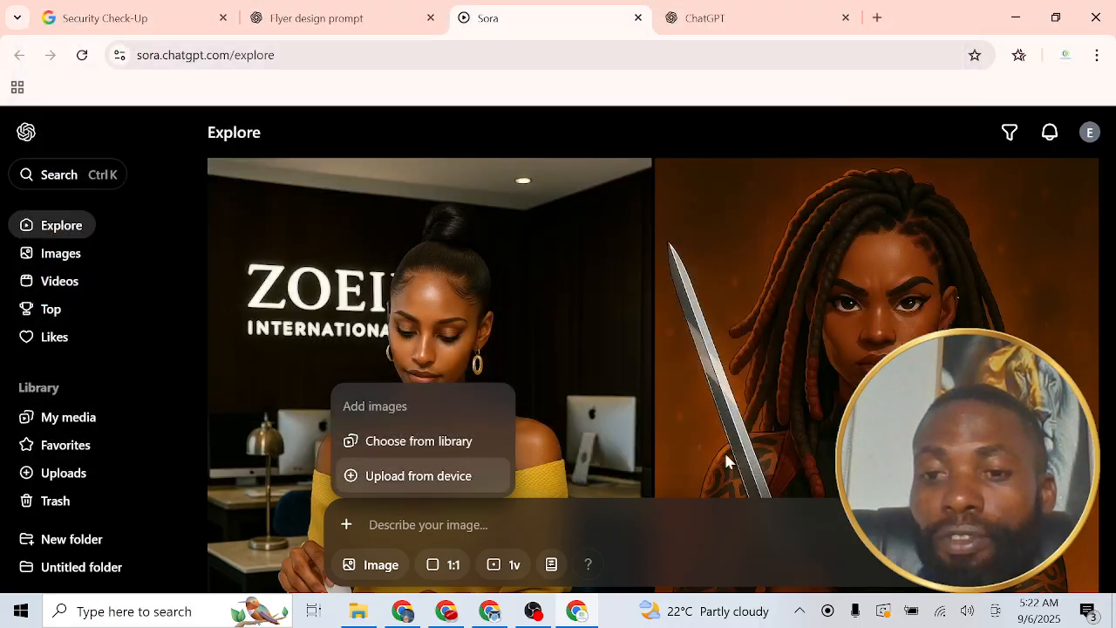
pyautogui.click(447, 448)
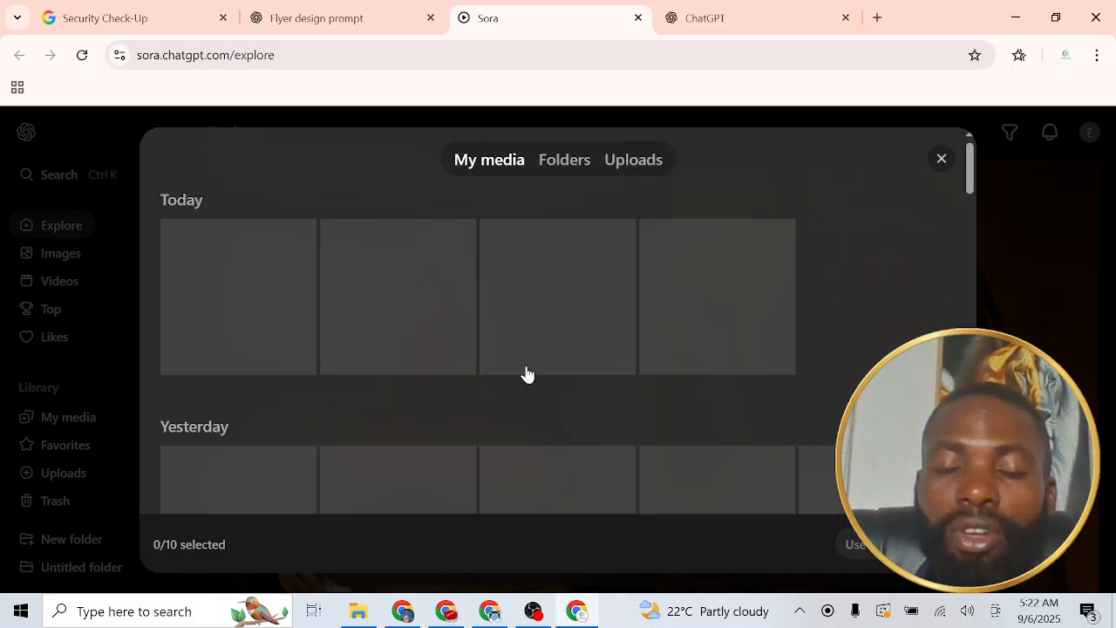
pyautogui.scroll(-3, 537, 376)
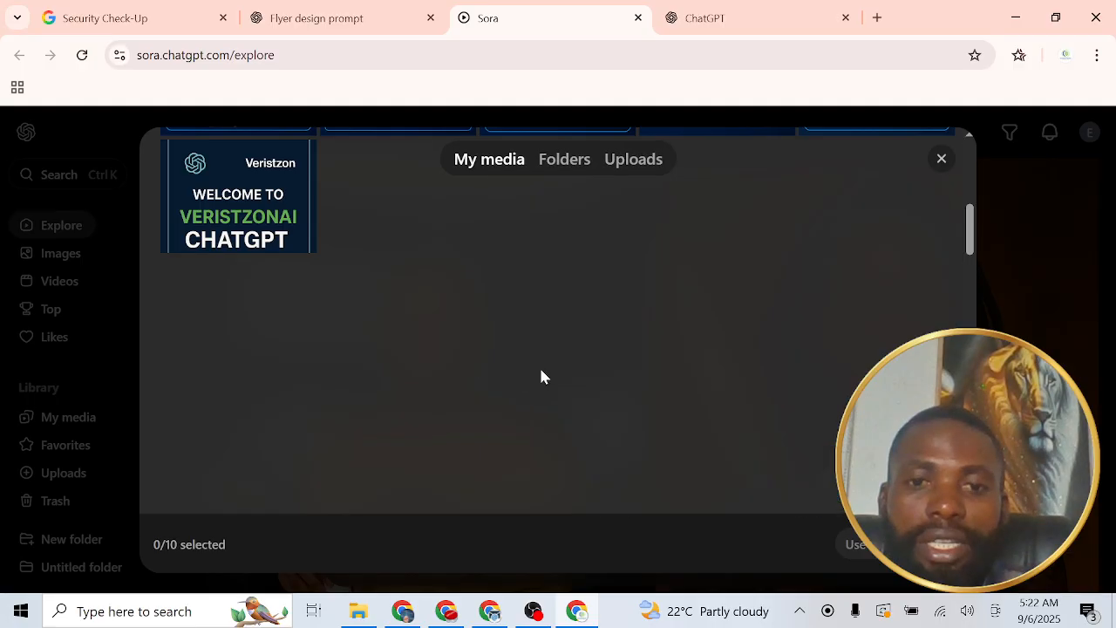
pyautogui.scroll(10, 543, 373)
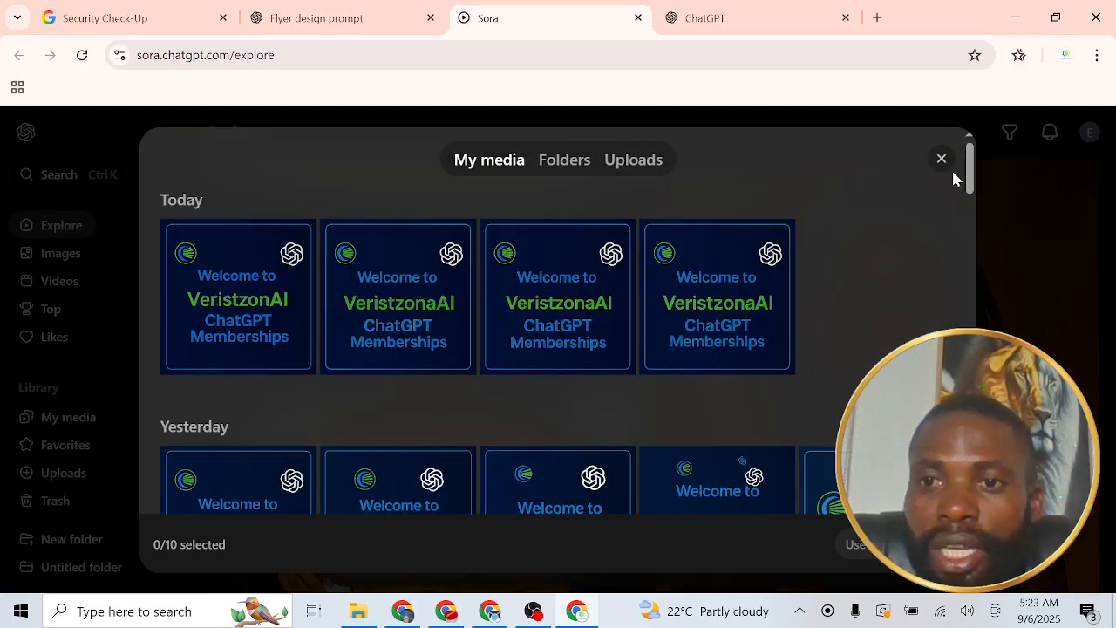
pyautogui.click(941, 159)
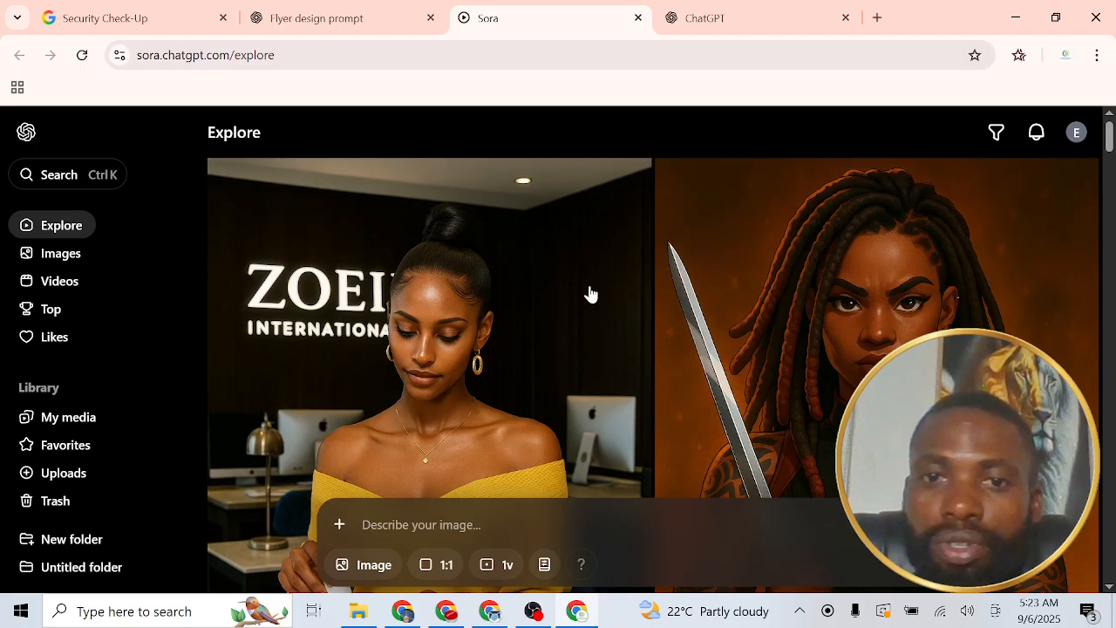
# Upload the logo file Logo VG 00 (1).jpg from the Downloads folder as the reference image
pyautogui.click(337, 526)
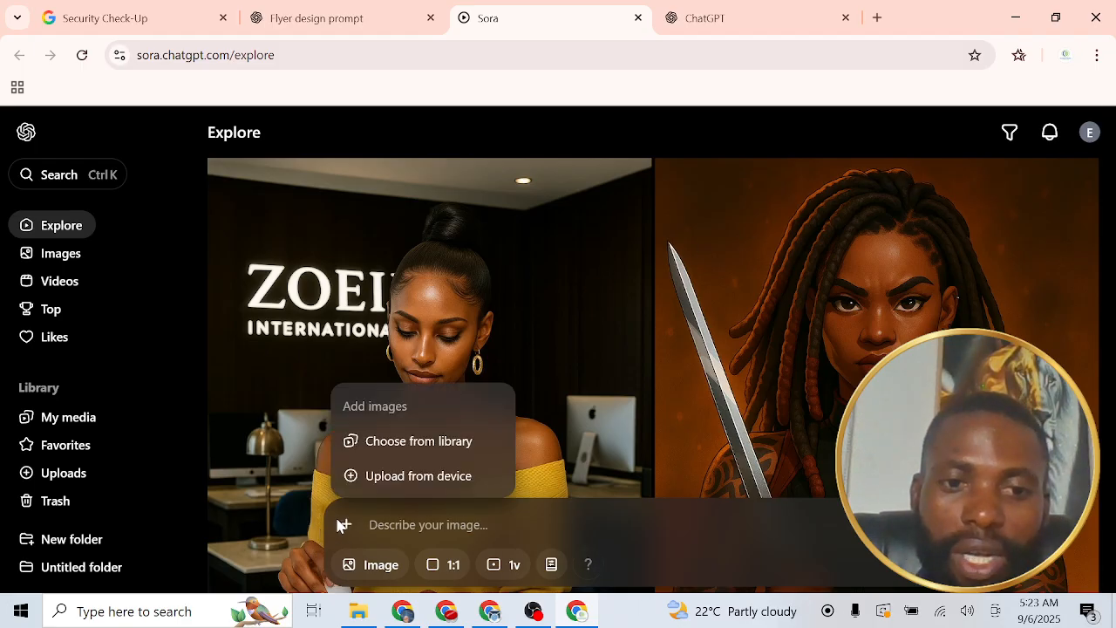
pyautogui.click(435, 479)
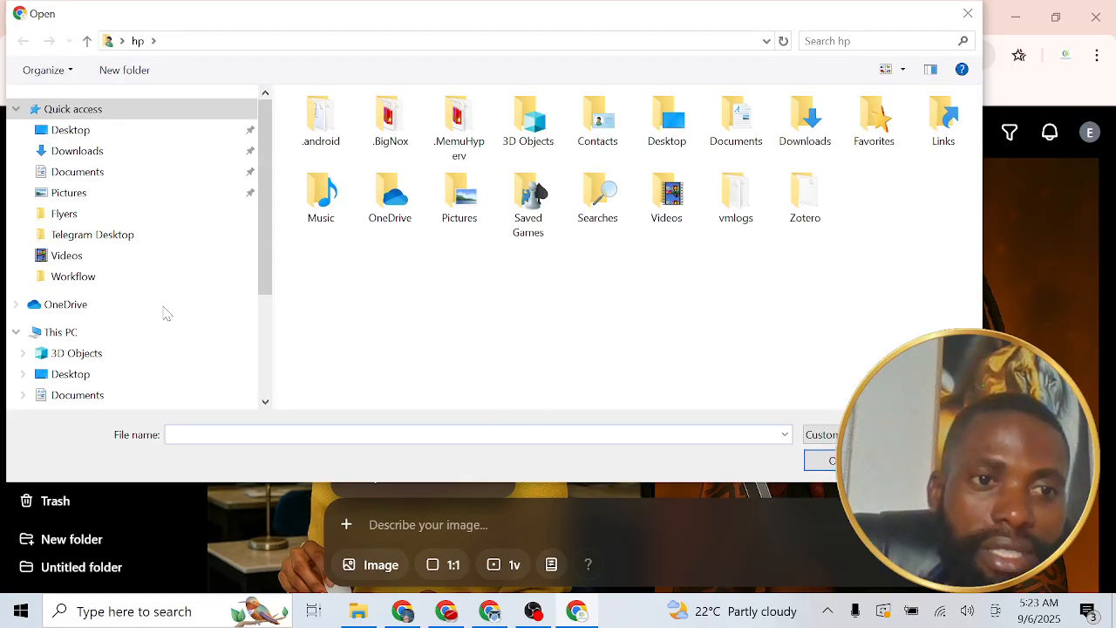
pyautogui.click(100, 154)
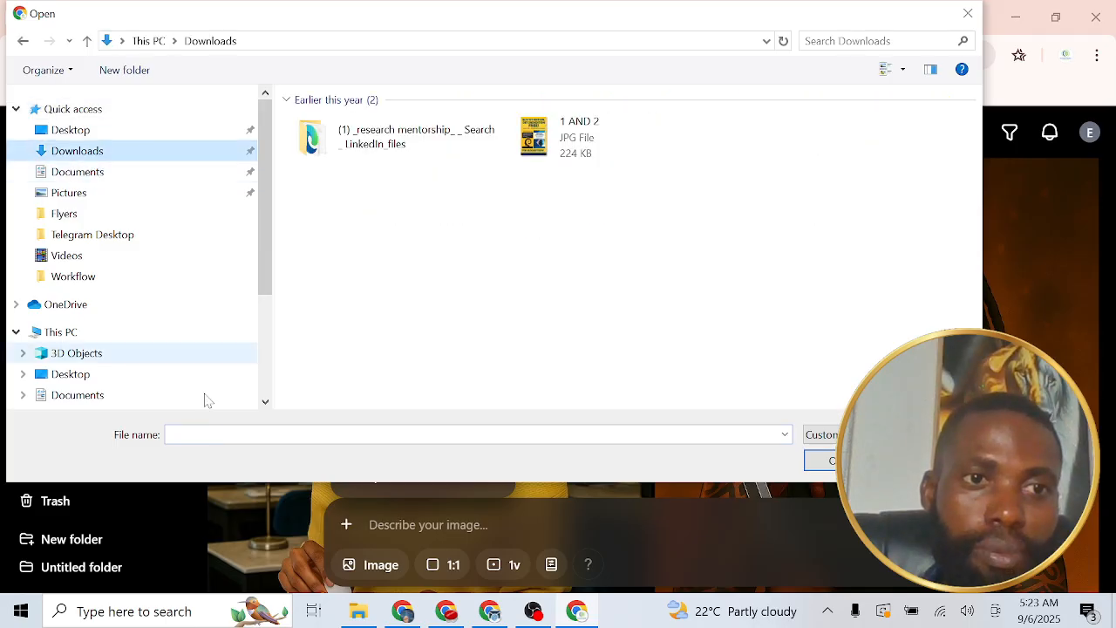
pyautogui.click(214, 434)
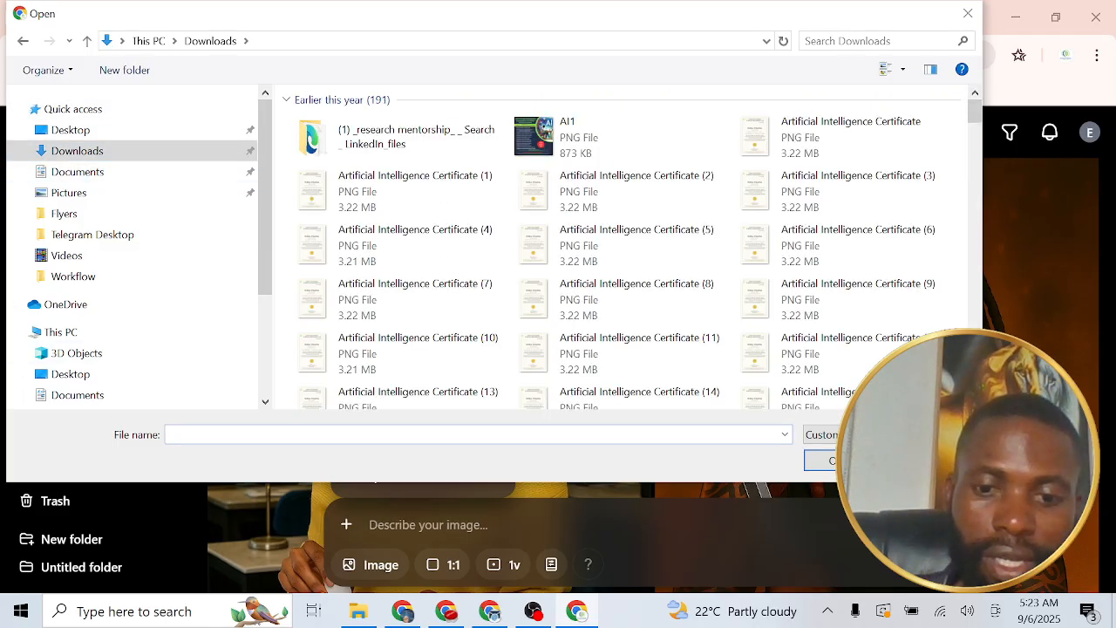
pyautogui.write('logo')
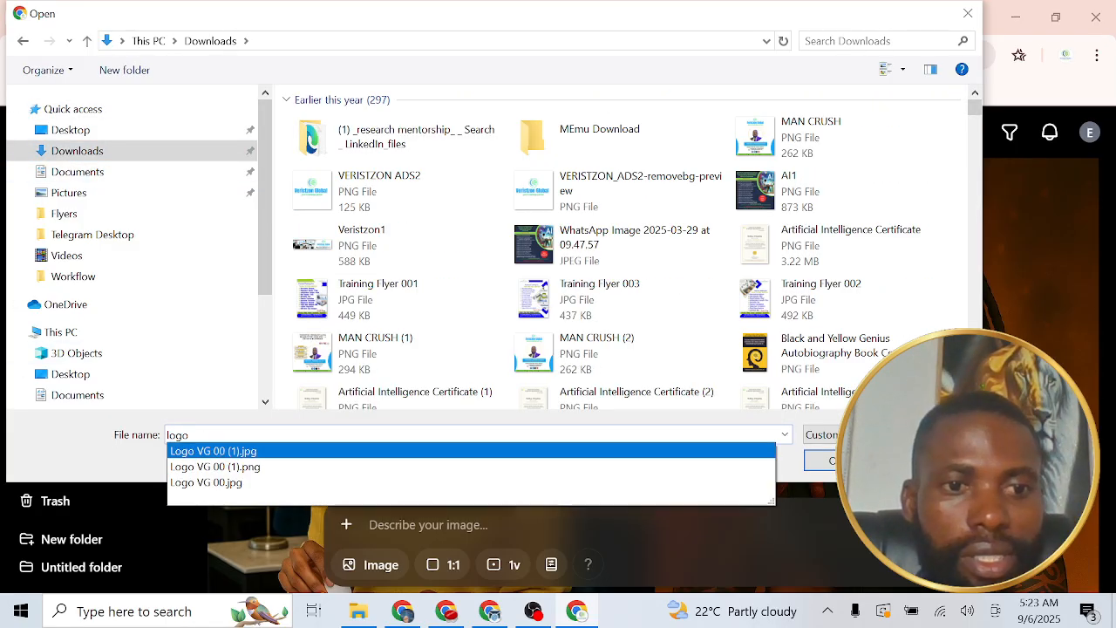
pyautogui.click(225, 451)
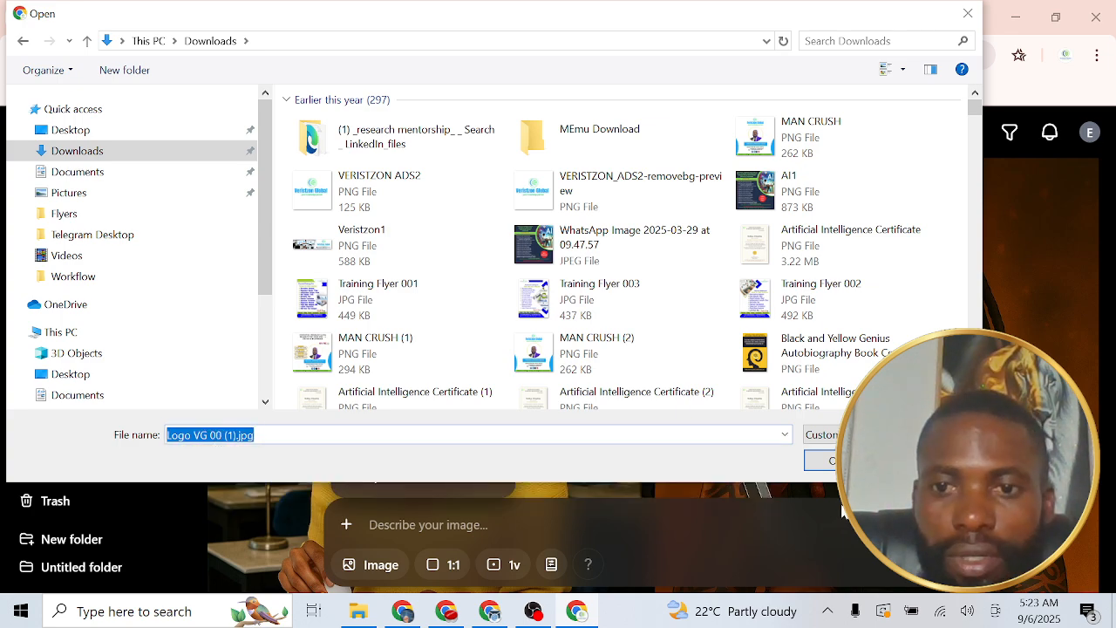
pyautogui.click(824, 462)
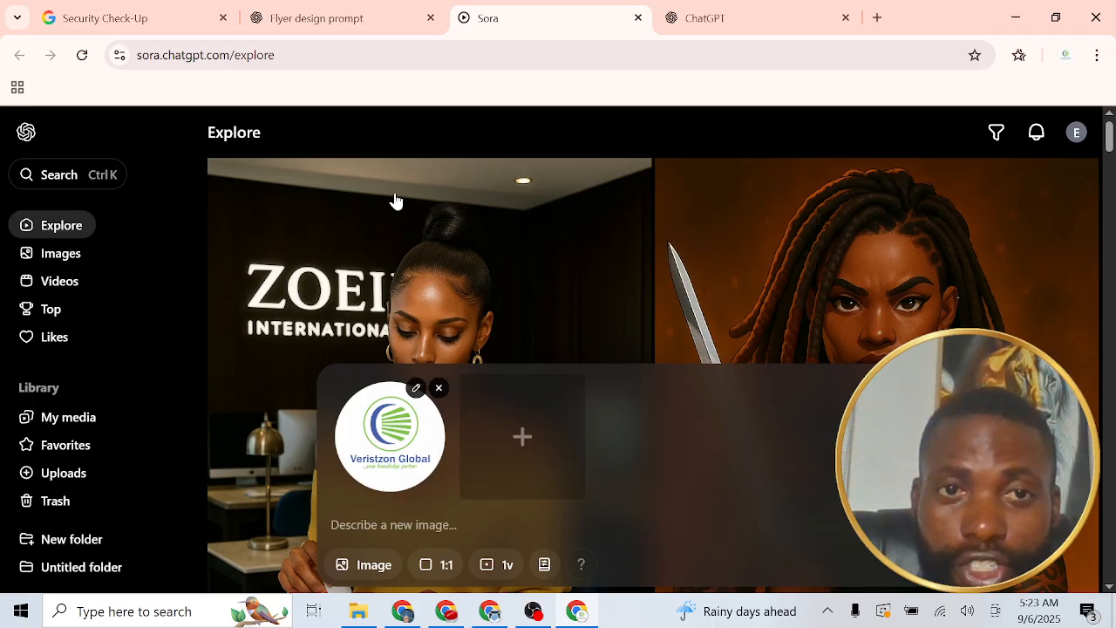
# Revisit the flyer prompt chat in ChatGPT, return to Sora, paste the prompt into the image description and submit it
pyautogui.click(299, 14)
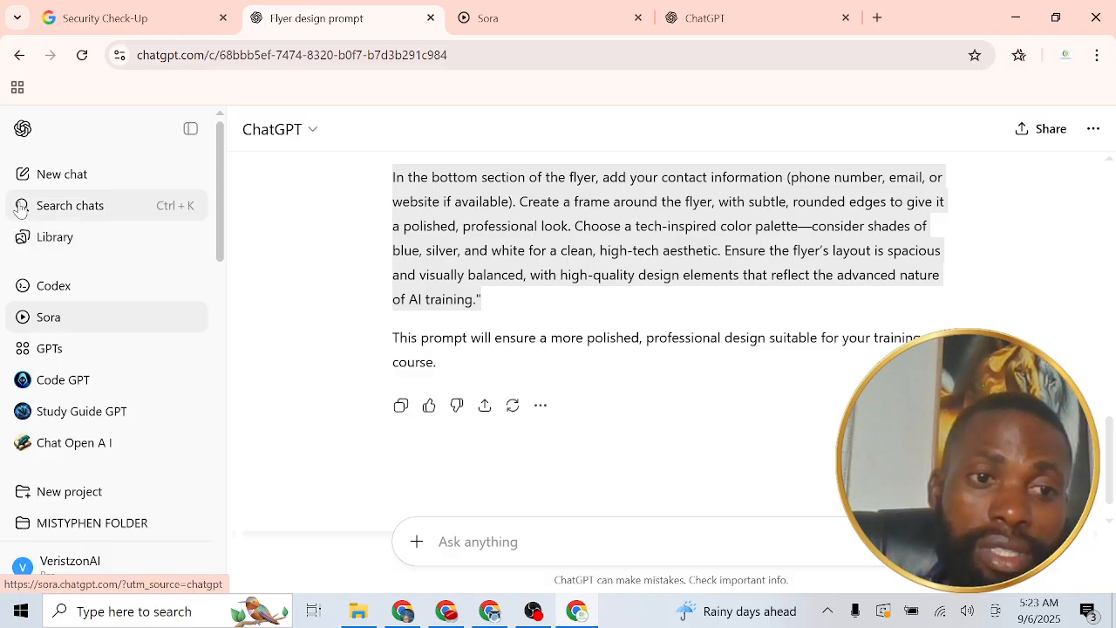
pyautogui.click(35, 323)
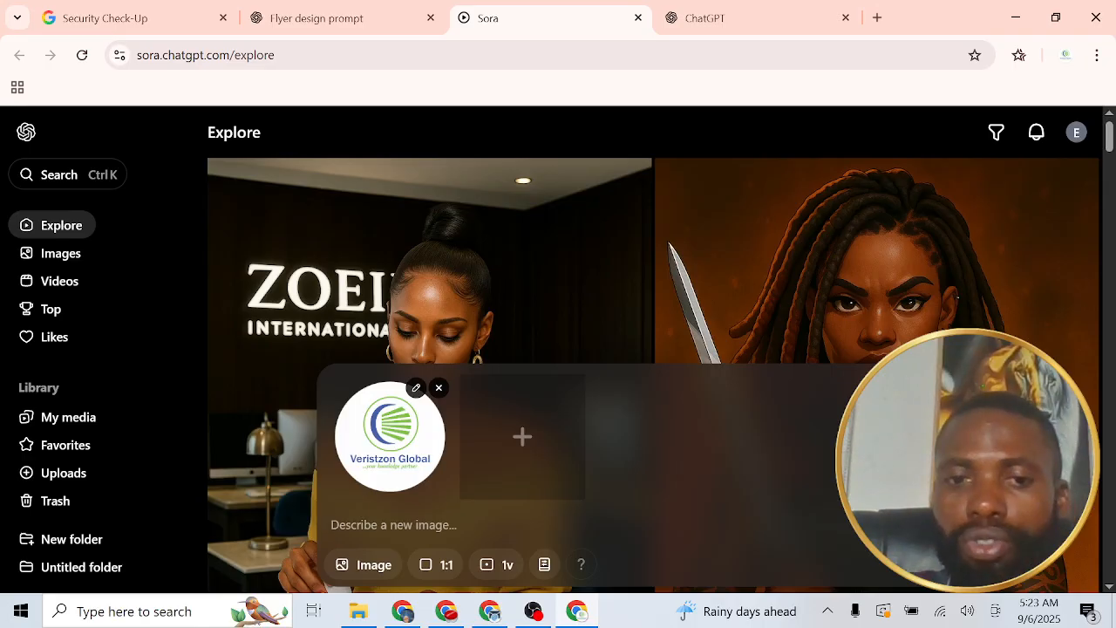
pyautogui.hotkey('ctrl', 'v')
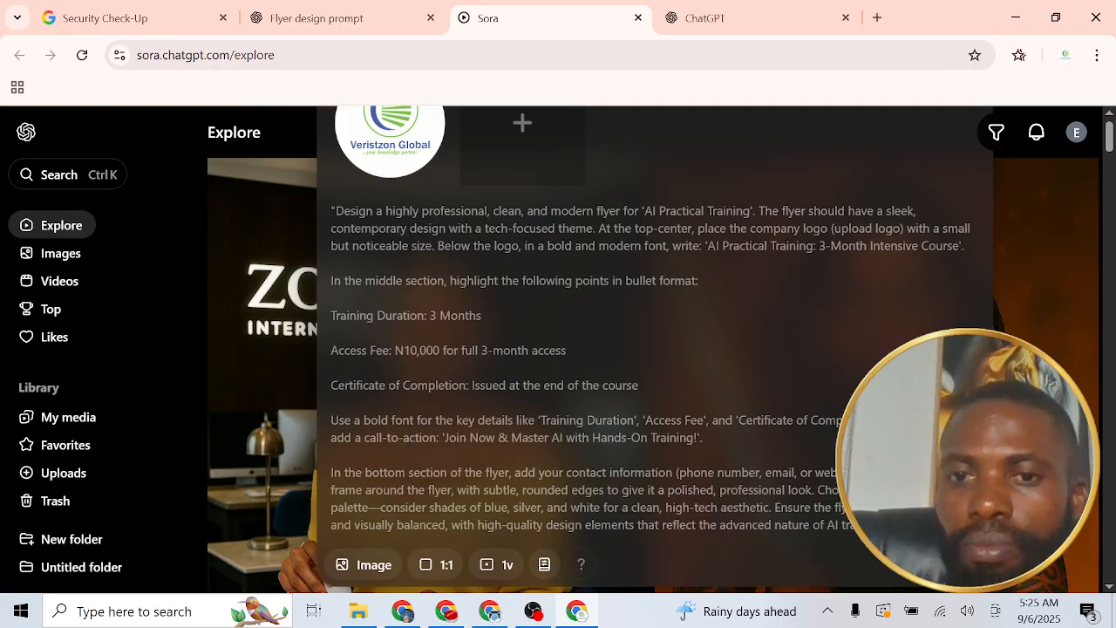
pyautogui.press('Return')
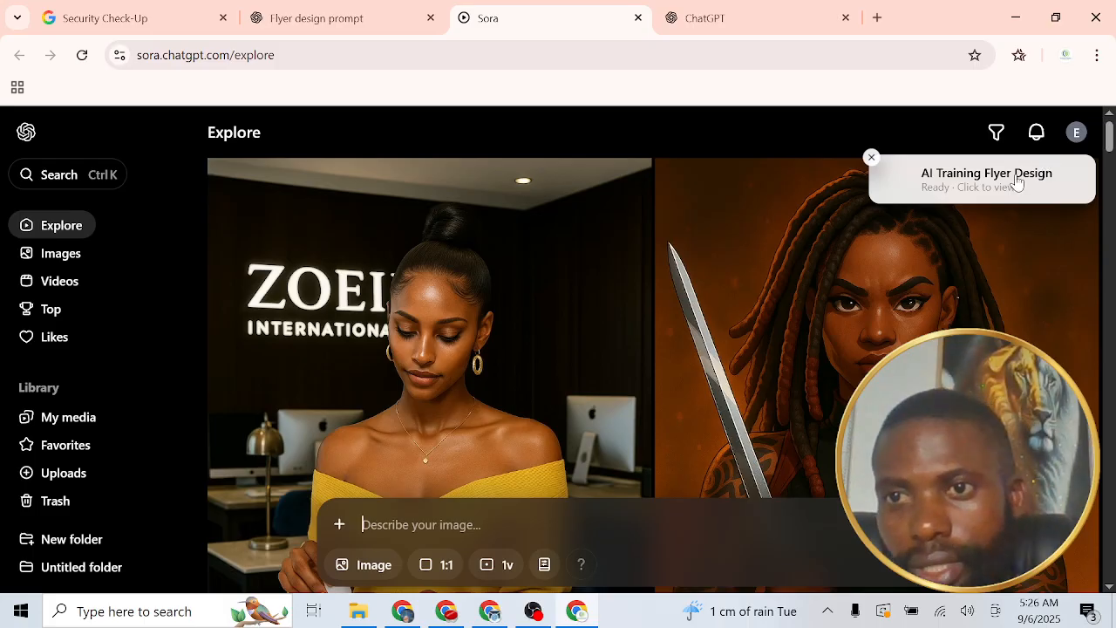
# Open the generated AI Training Flyer Design from the notifications list, retrying until the list's entries have been tried
pyautogui.click(1037, 135)
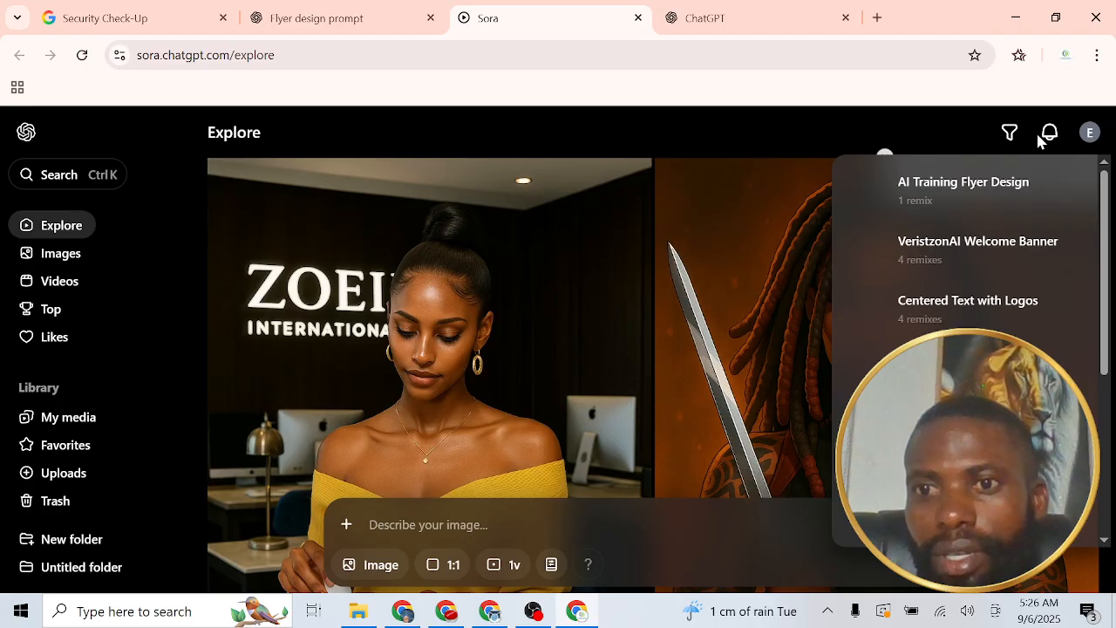
pyautogui.click(966, 192)
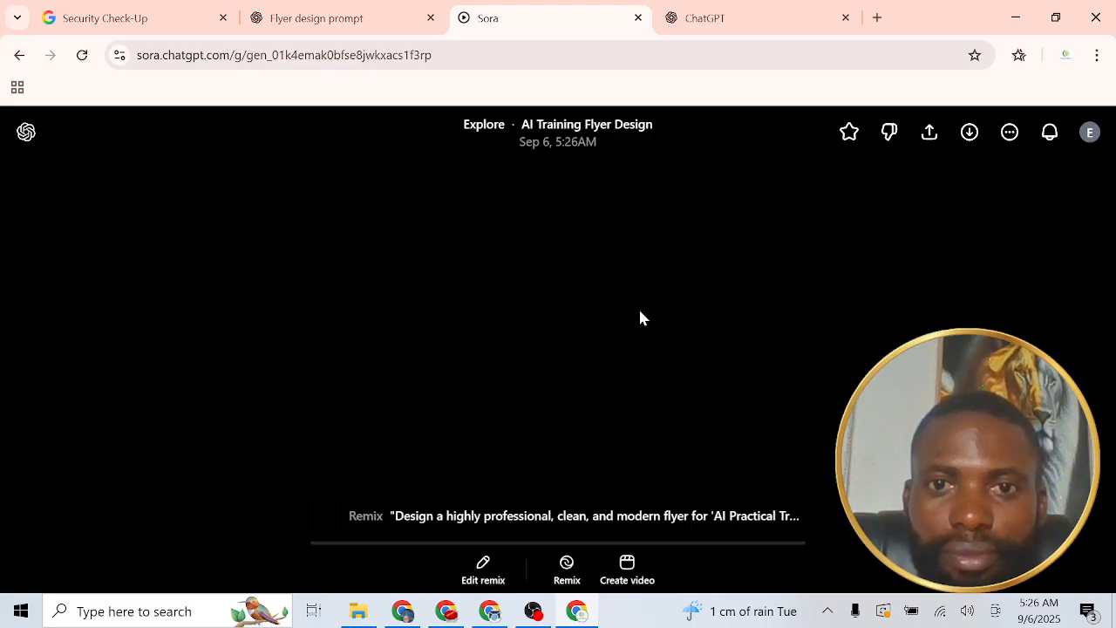
pyautogui.click(1051, 133)
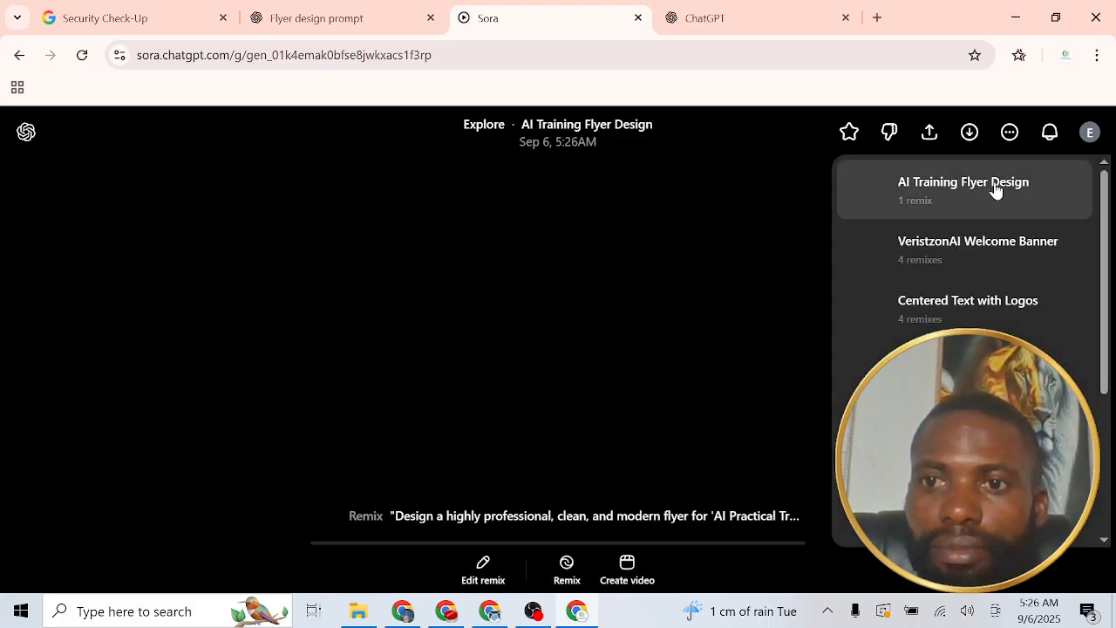
pyautogui.click(975, 192)
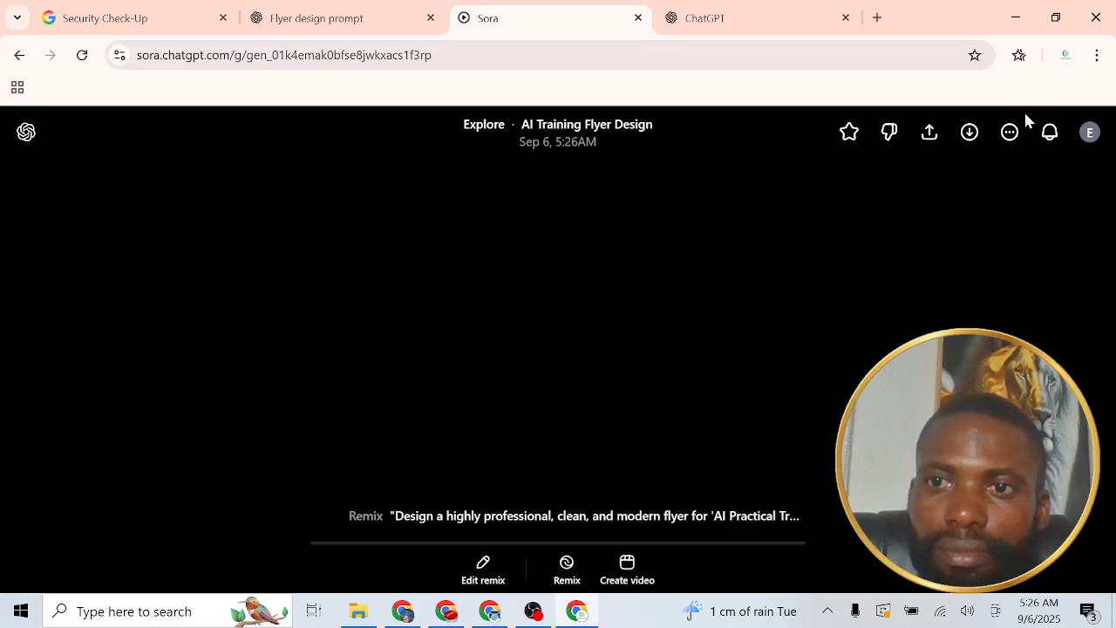
pyautogui.click(1050, 135)
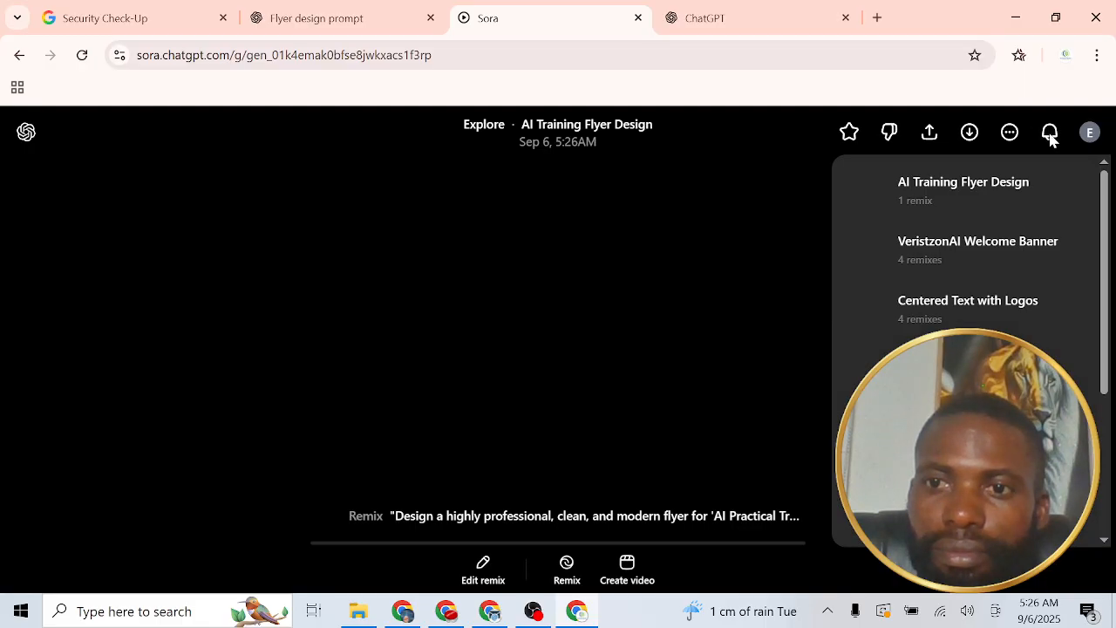
pyautogui.click(983, 256)
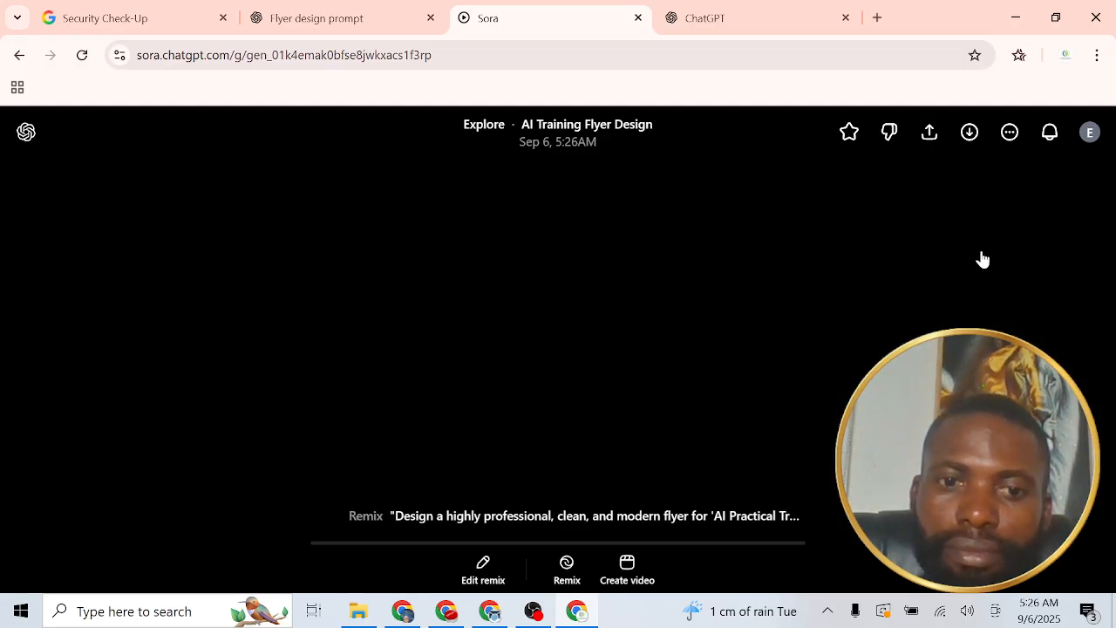
# Reload the flyer's page and reopen AI Training Flyer Design from the notifications to view the image
pyautogui.click(82, 56)
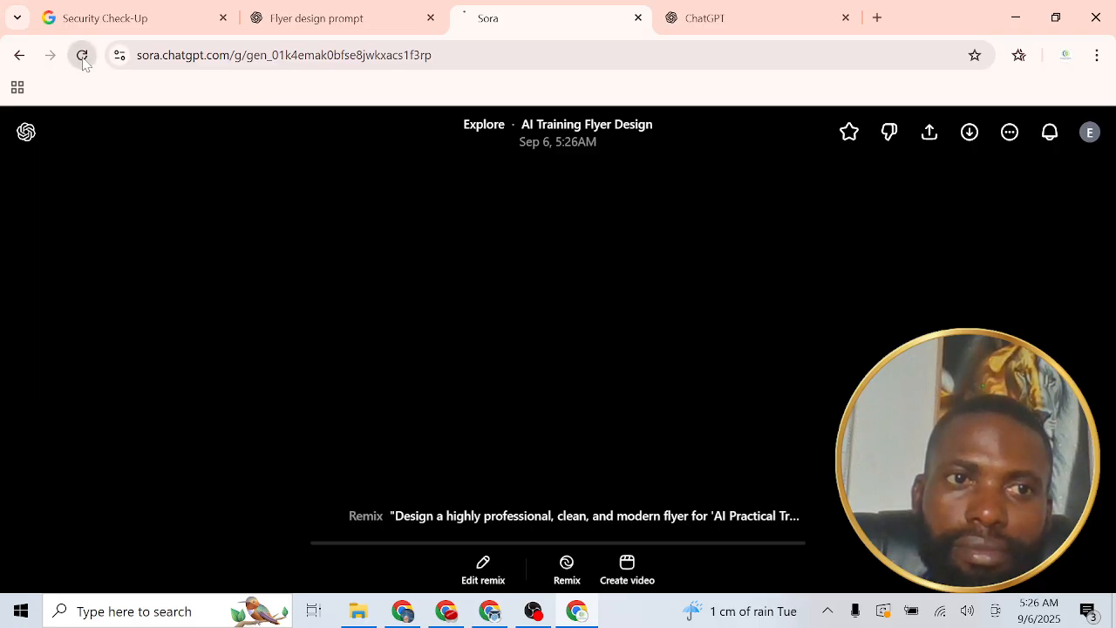
pyautogui.click(82, 56)
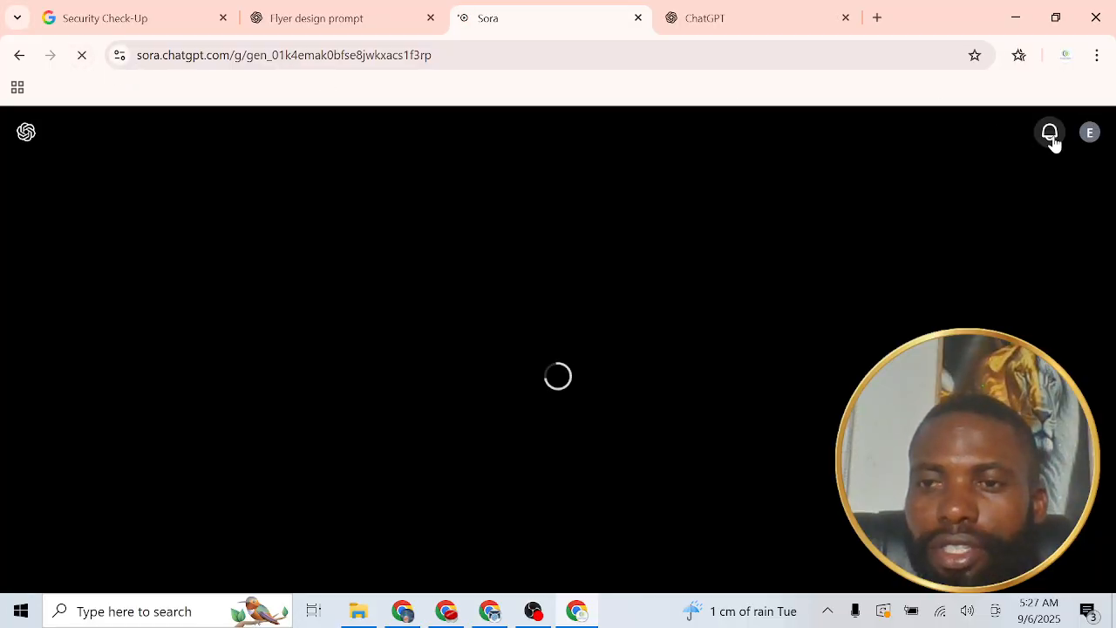
pyautogui.click(1052, 139)
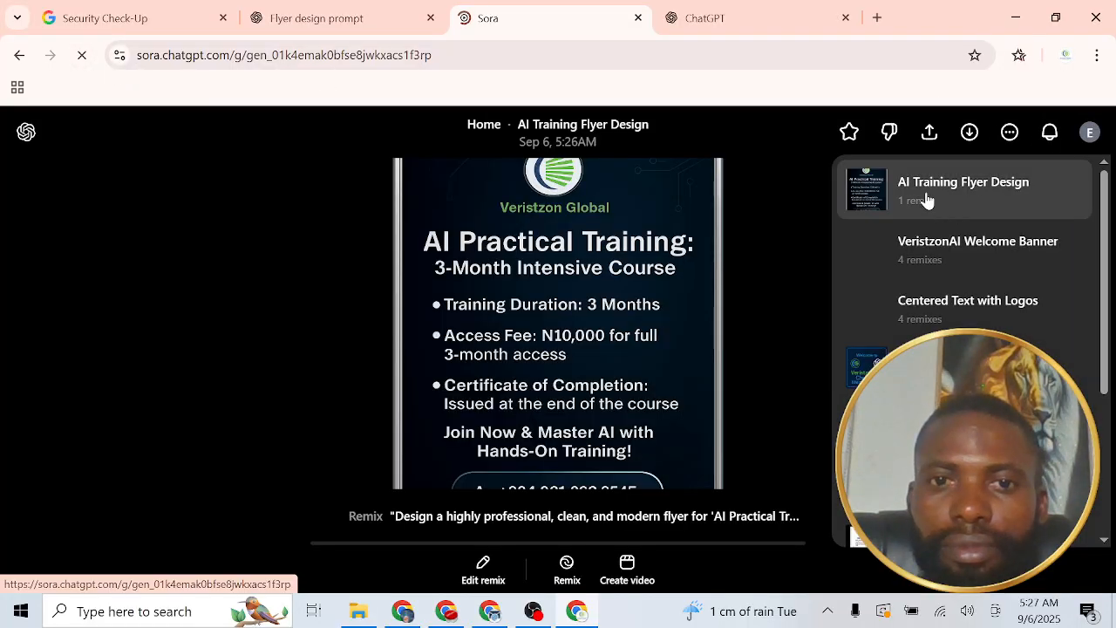
pyautogui.click(947, 198)
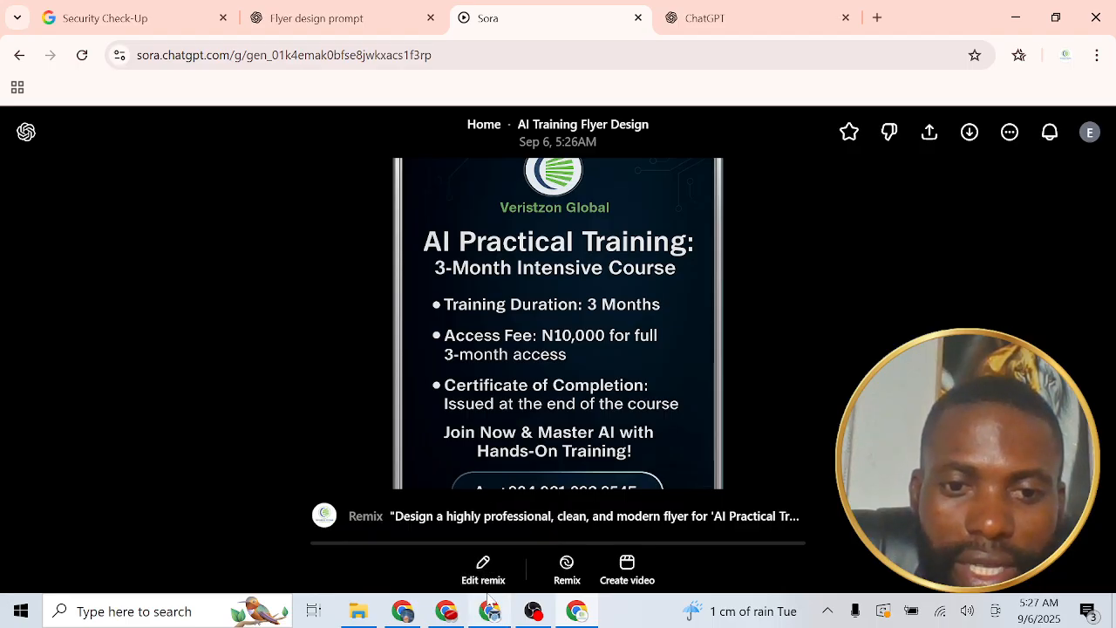
# Review the flyer's original prompt in the Edit remix view, and close it without changes
pyautogui.click(484, 575)
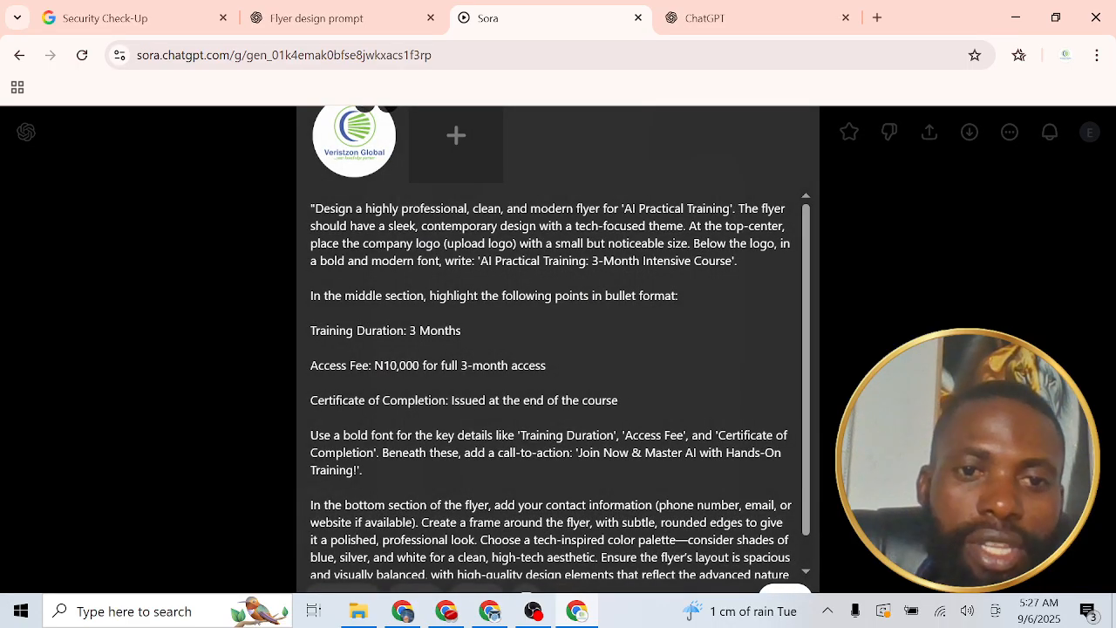
pyautogui.scroll(-1, 551, 384)
pyautogui.scroll(1, 551, 384)
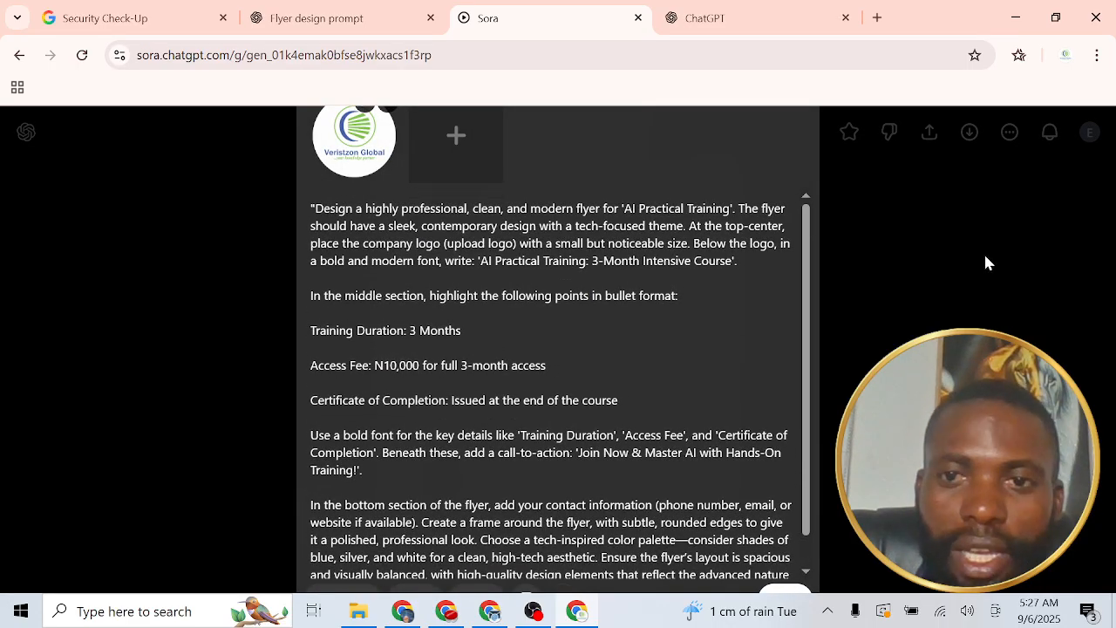
pyautogui.click(986, 262)
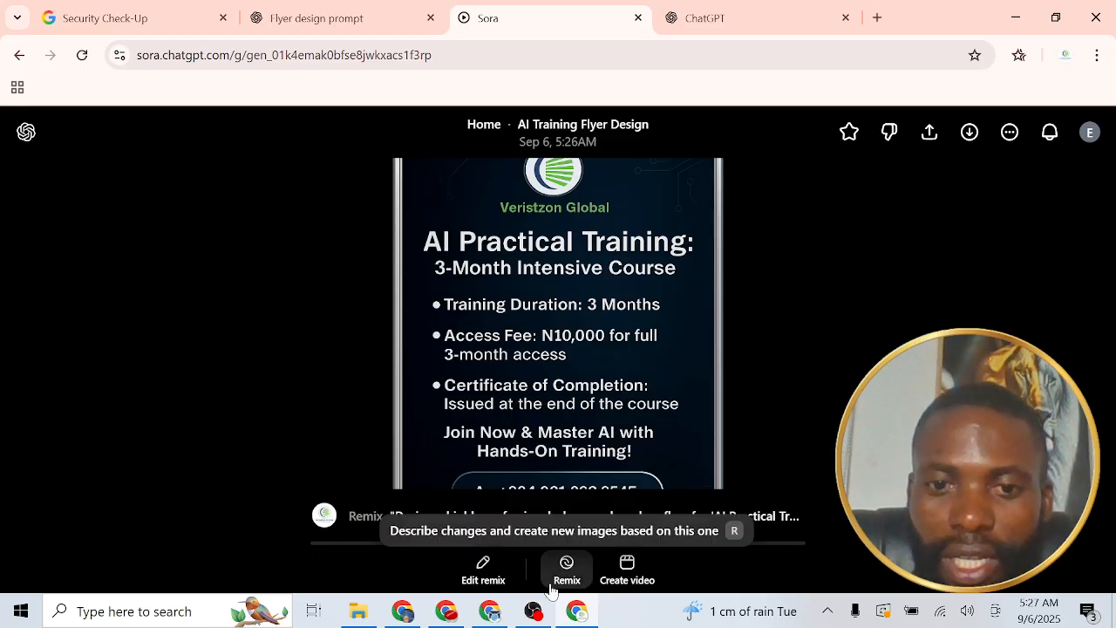
# Remix the AI Training Flyer Design with the prompt "the frame should go round. the contents should all be inside the frame"
pyautogui.click(569, 578)
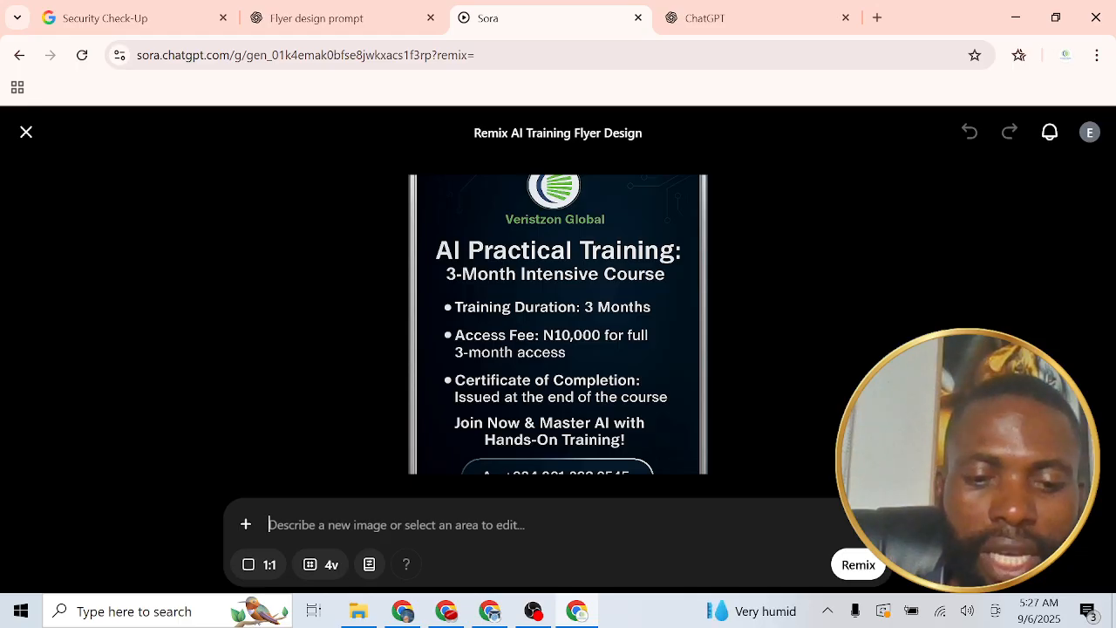
pyautogui.write('the')
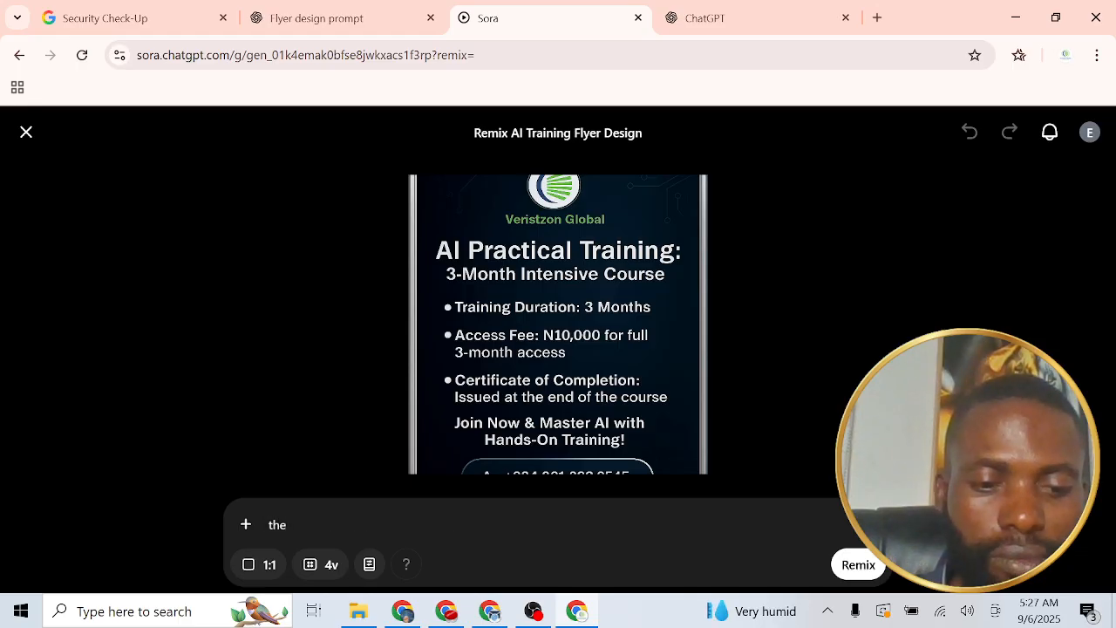
pyautogui.write(' frame ')
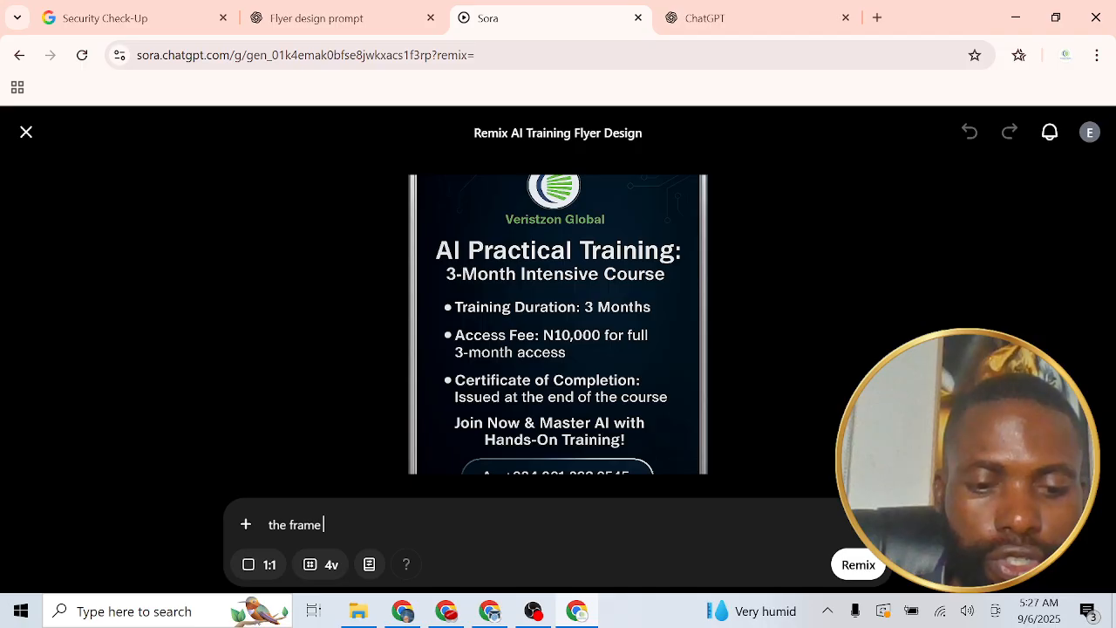
pyautogui.write('should go')
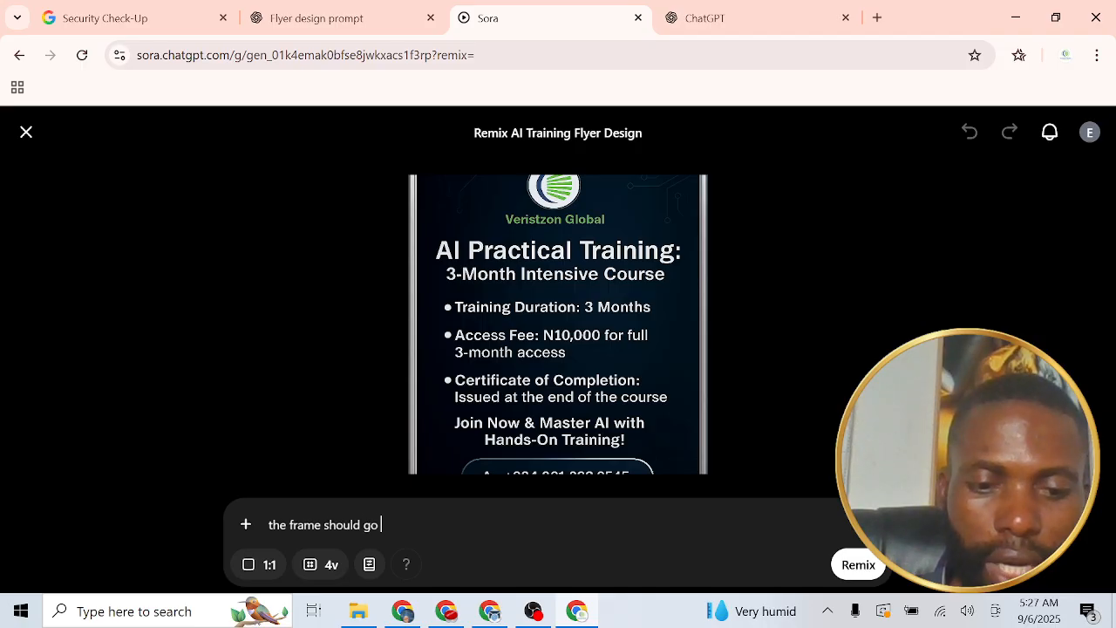
pyautogui.write(' round')
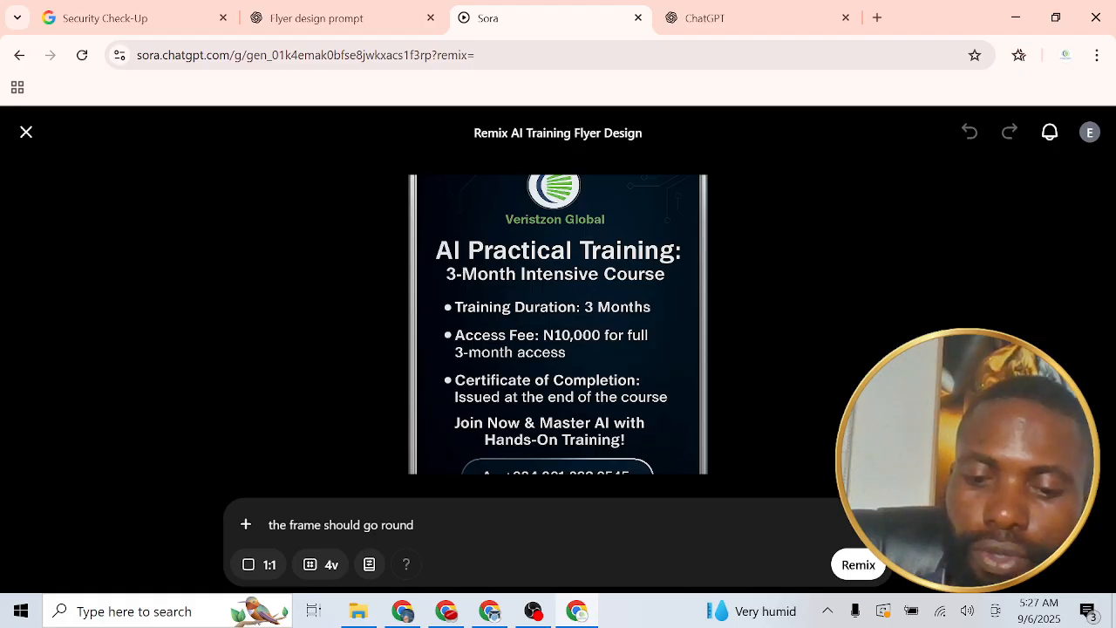
pyautogui.write('. th')
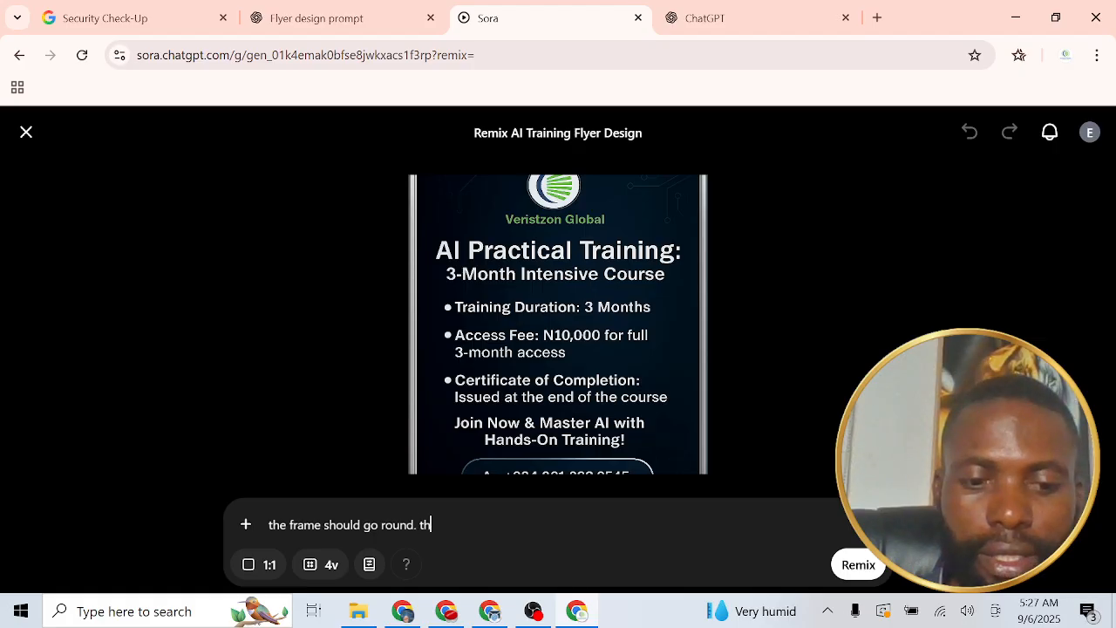
pyautogui.write('e content')
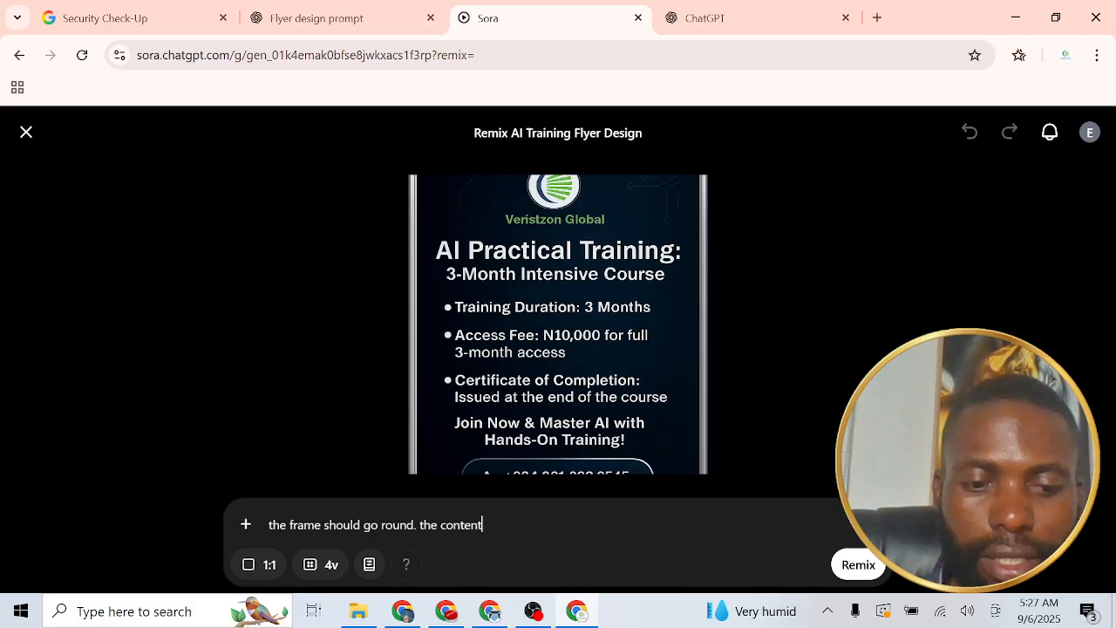
pyautogui.write('s should b')
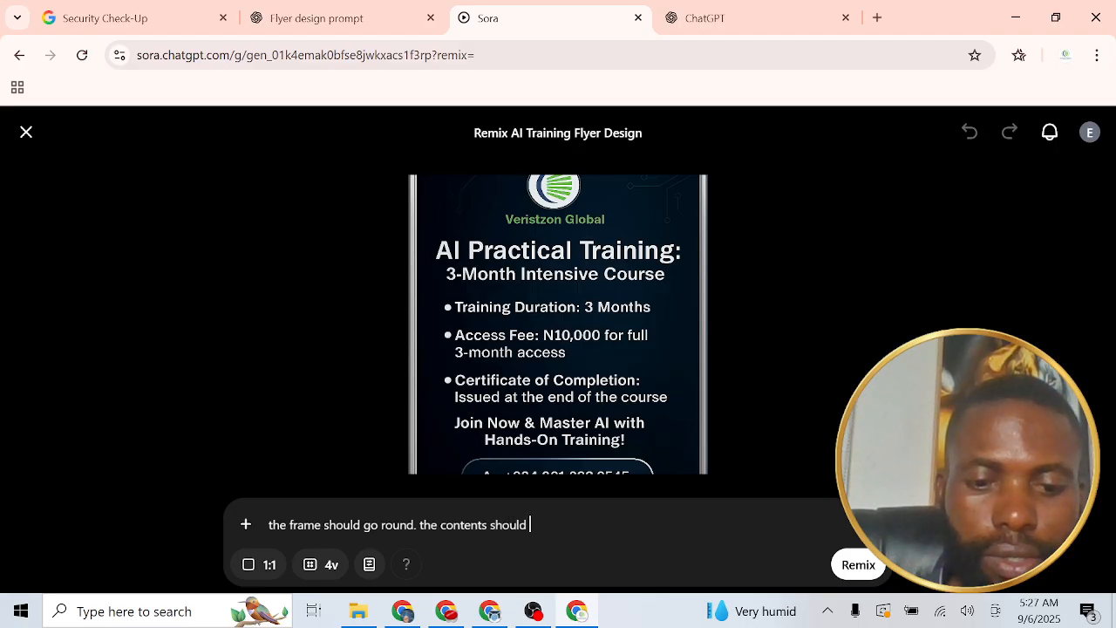
pyautogui.write('be ins')
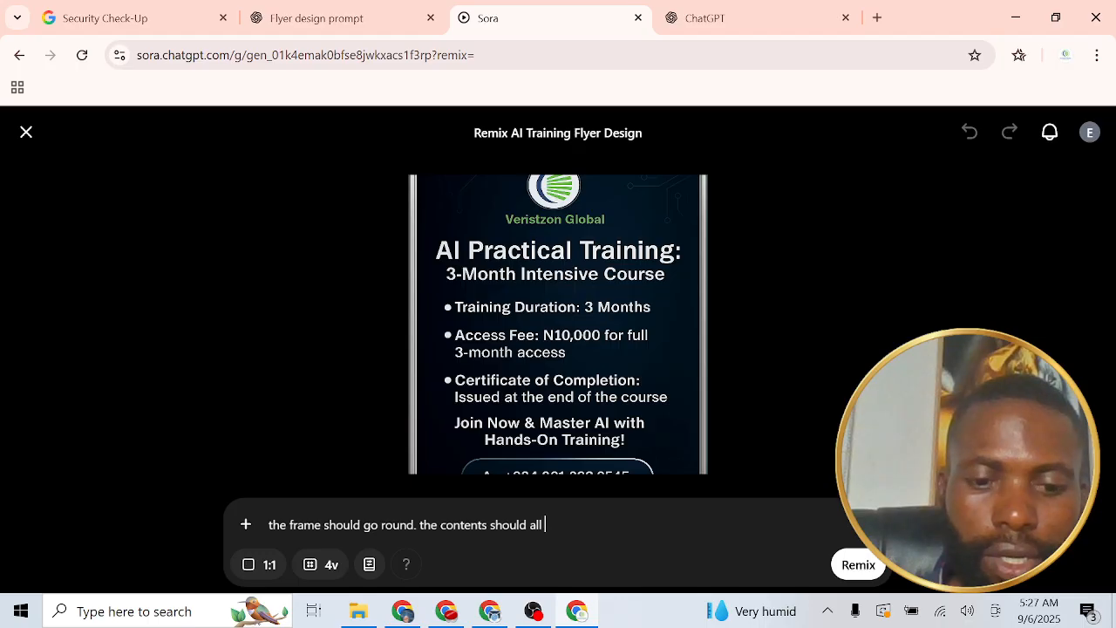
pyautogui.write('ide ')
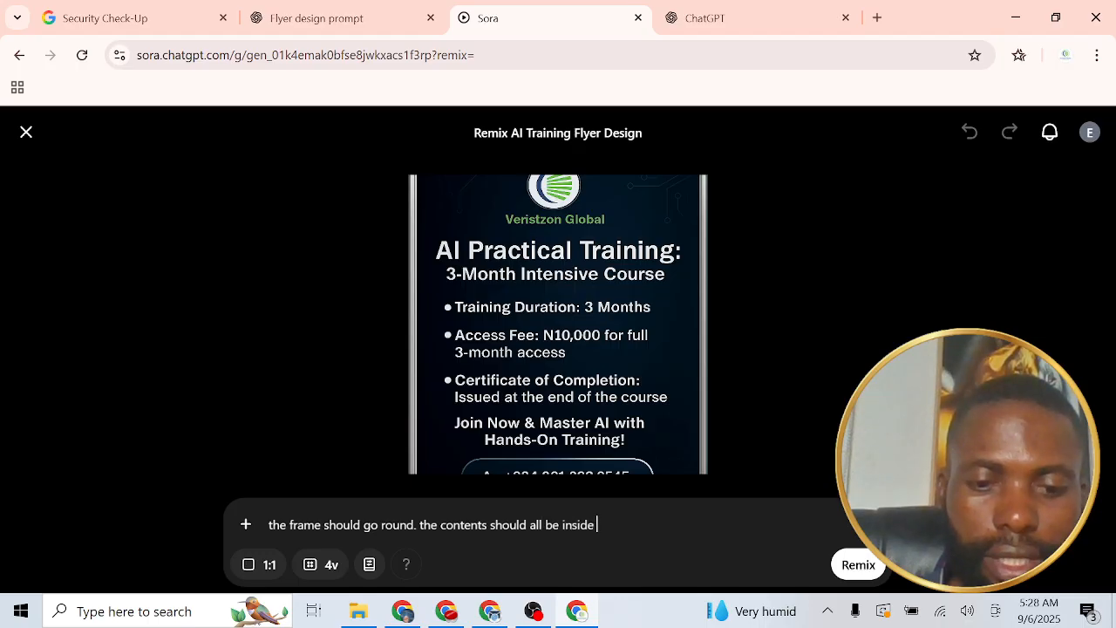
pyautogui.write('the frame')
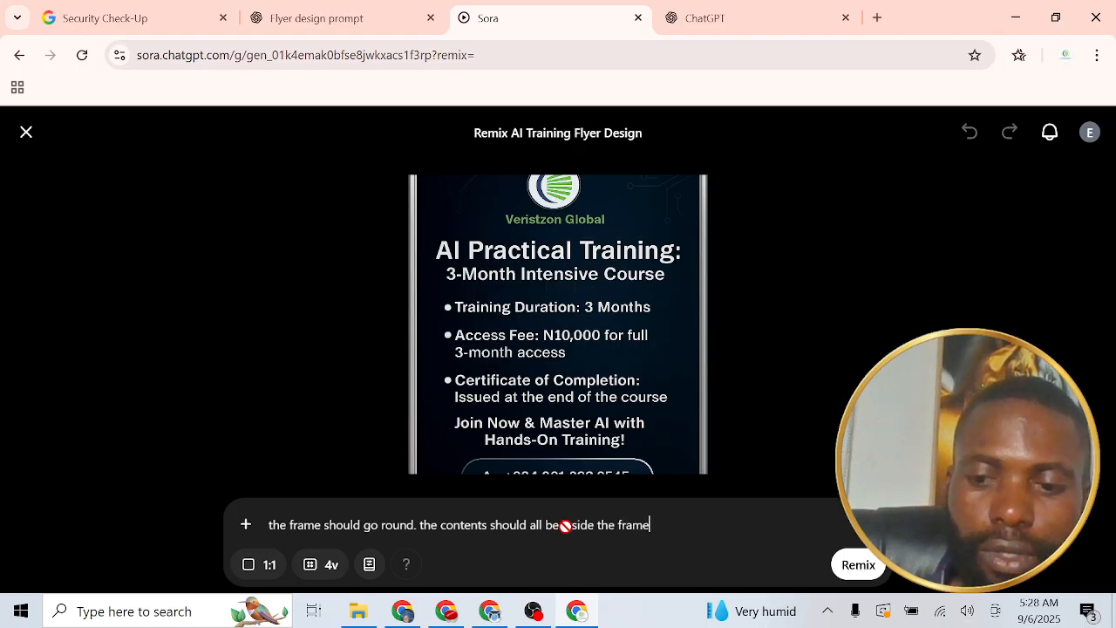
pyautogui.press('Return')
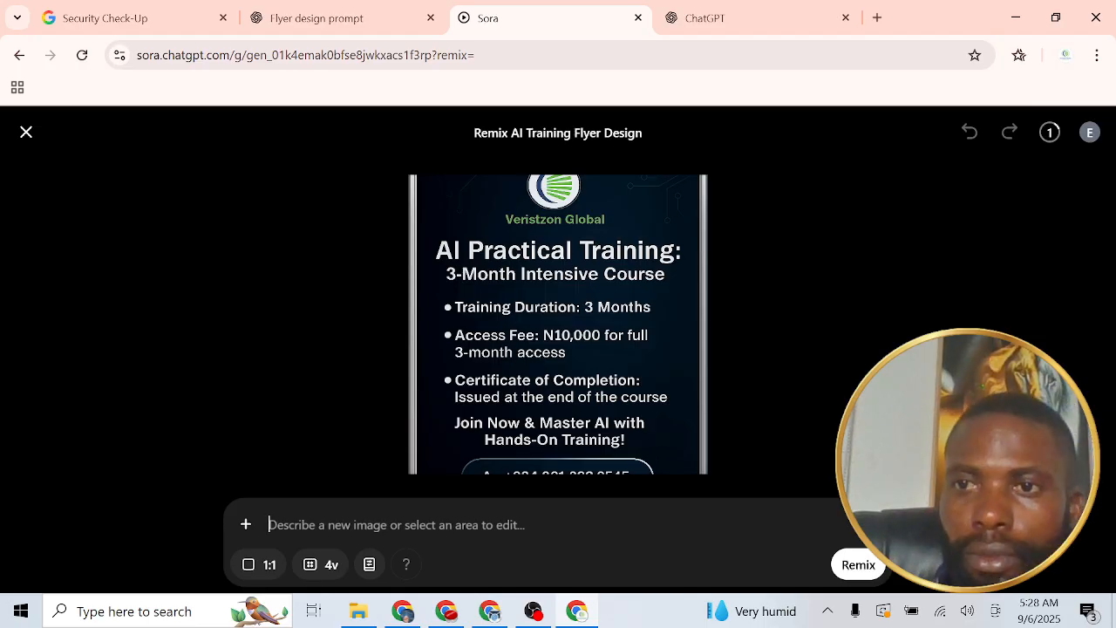
# Open the Round Framed Training remixes from the notifications, view the rounded-frame version on a white background, and close it
pyautogui.click(1052, 136)
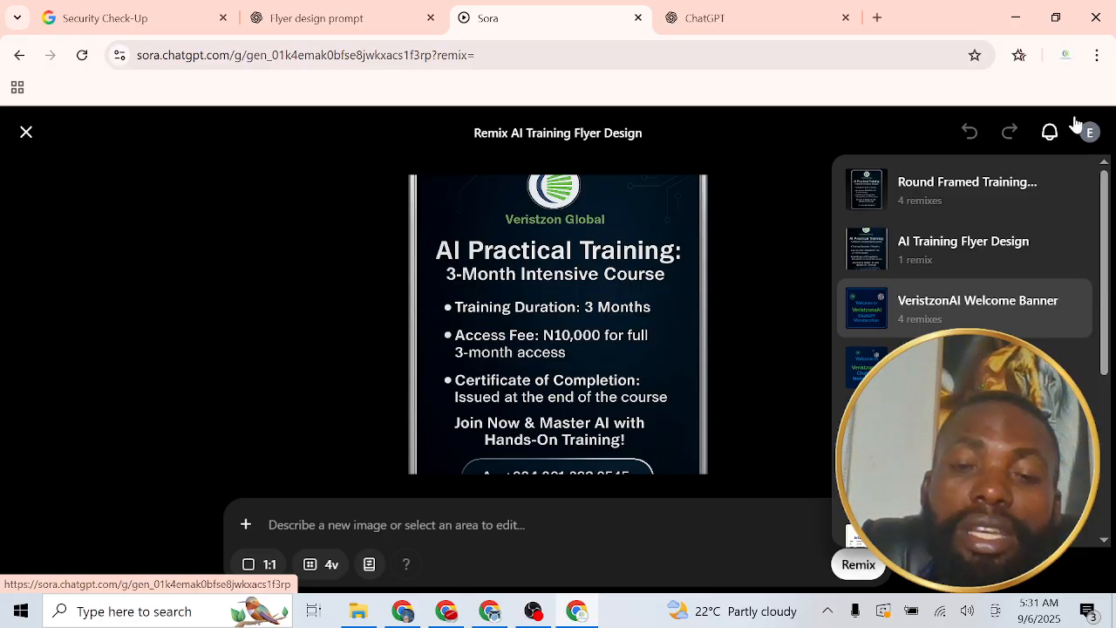
pyautogui.click(965, 202)
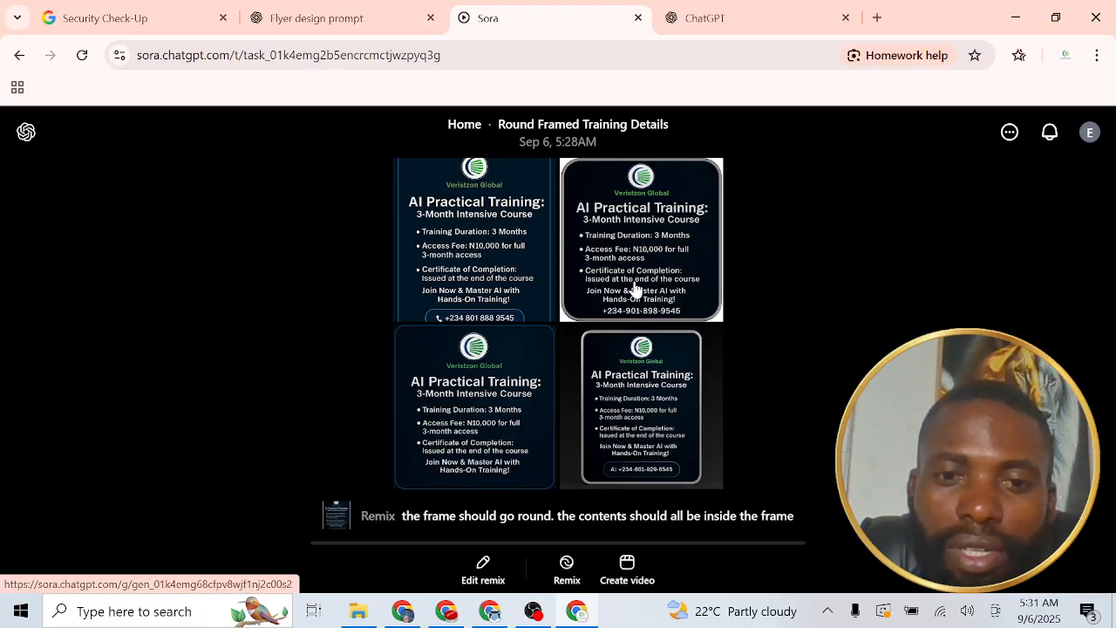
pyautogui.click(635, 288)
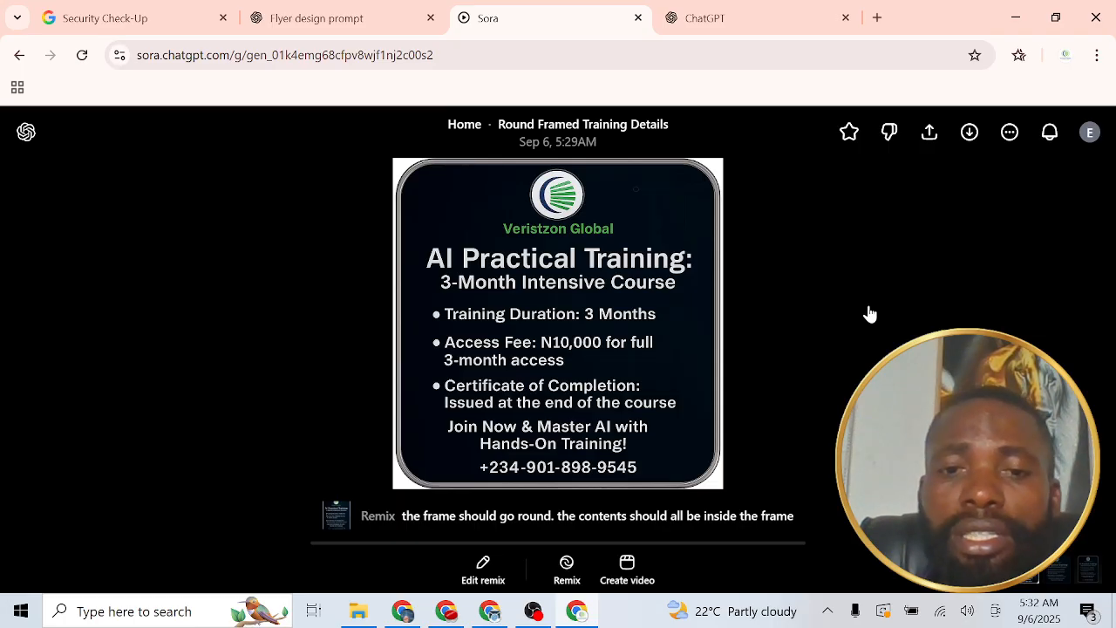
pyautogui.moveTo(339, 533)
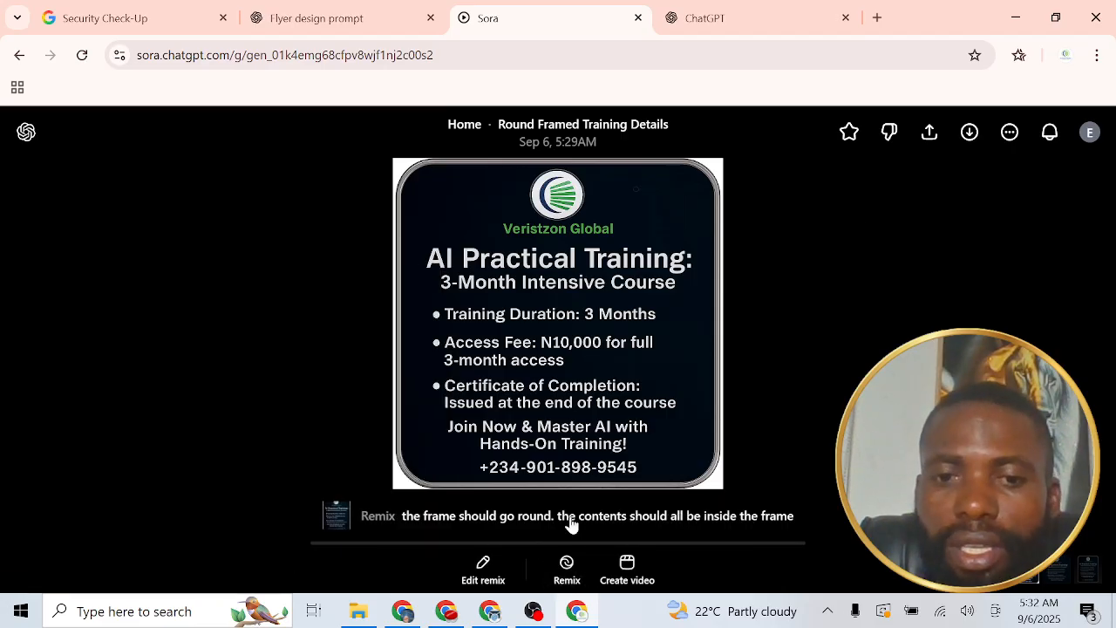
pyautogui.click(908, 315)
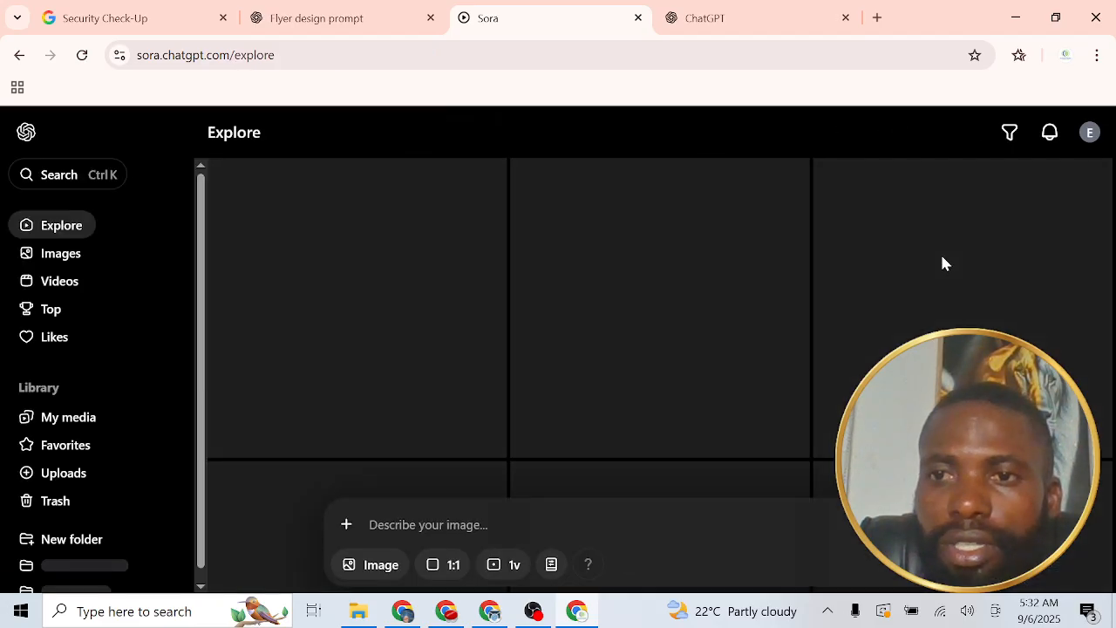
# Reopen the Round Framed Training remixes from the notifications and view the version with a thin blue border and no phone number
pyautogui.click(1051, 133)
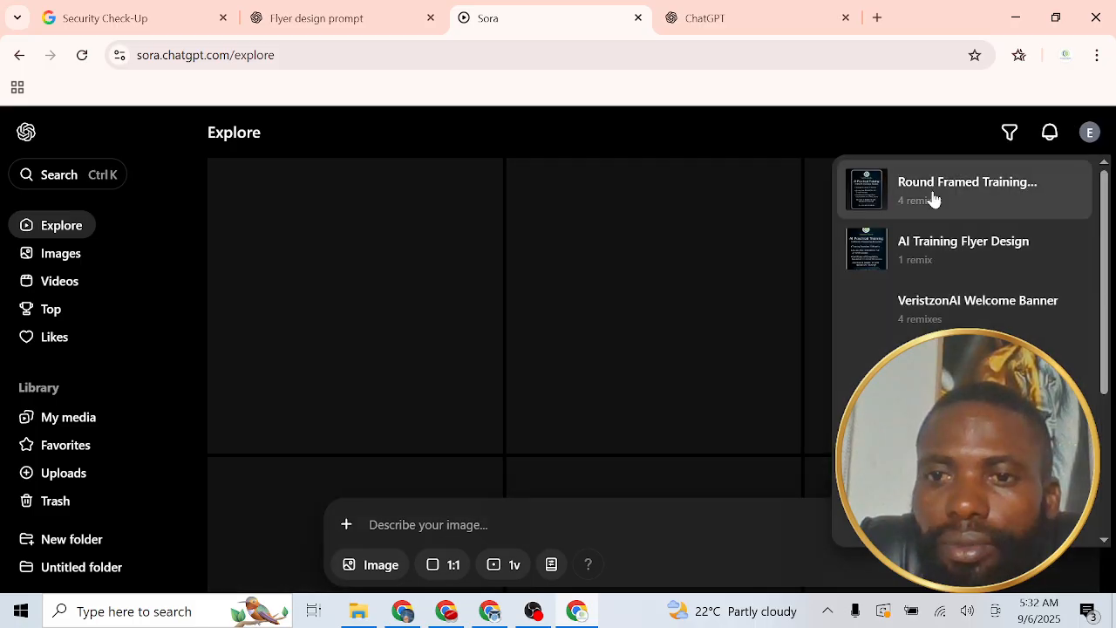
pyautogui.click(931, 197)
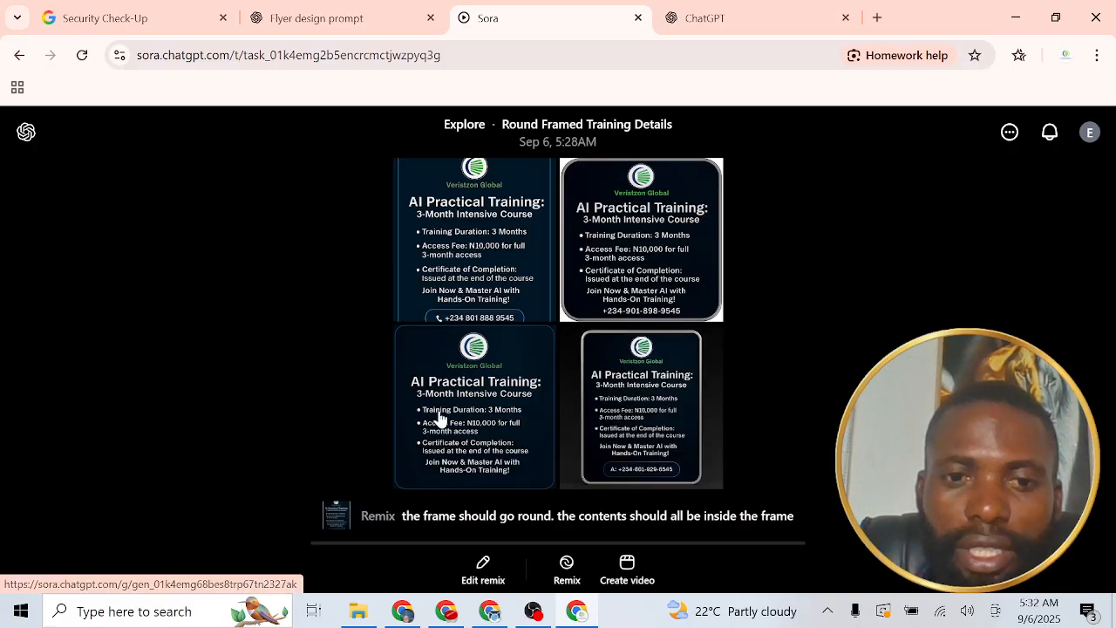
pyautogui.click(440, 421)
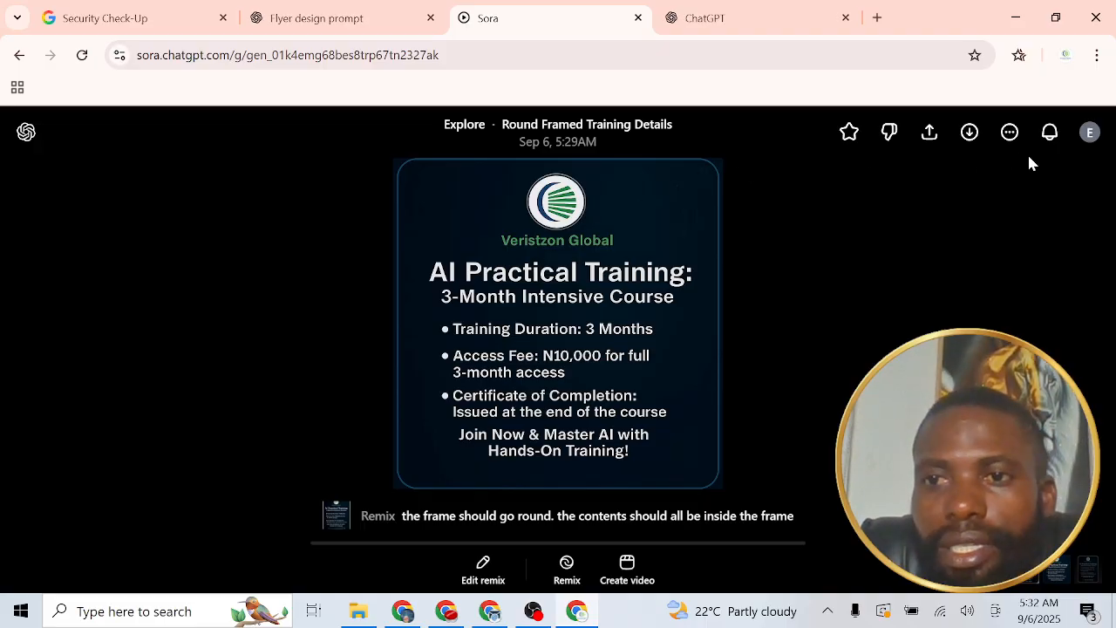
# Return to the Round Framed Training remixes and view the version with a silver rounded frame on a dark background
pyautogui.click(1051, 131)
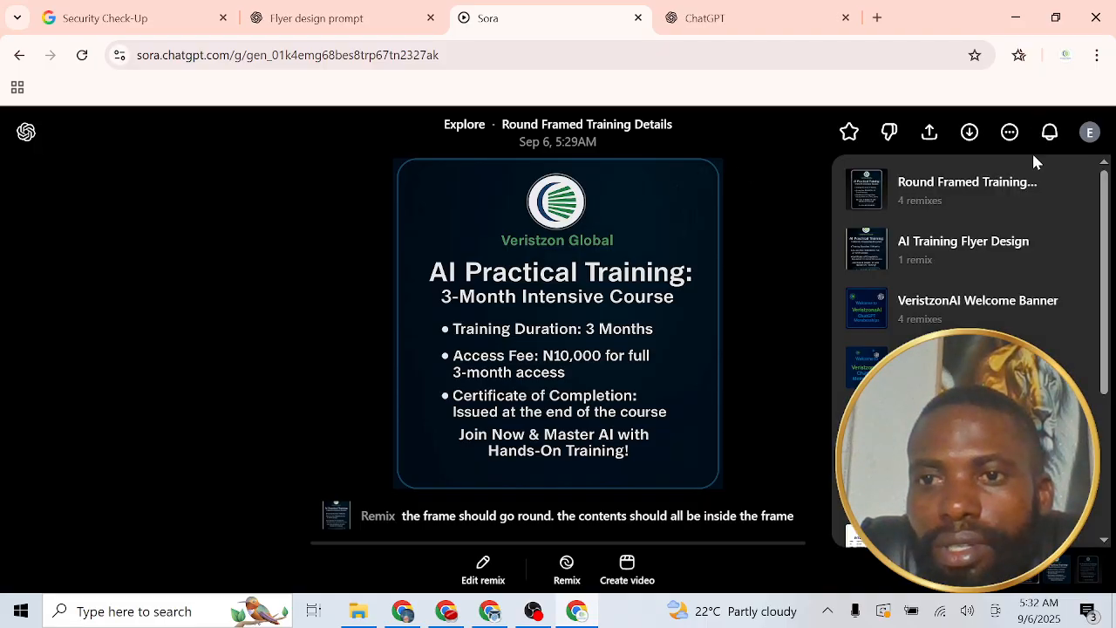
pyautogui.click(940, 190)
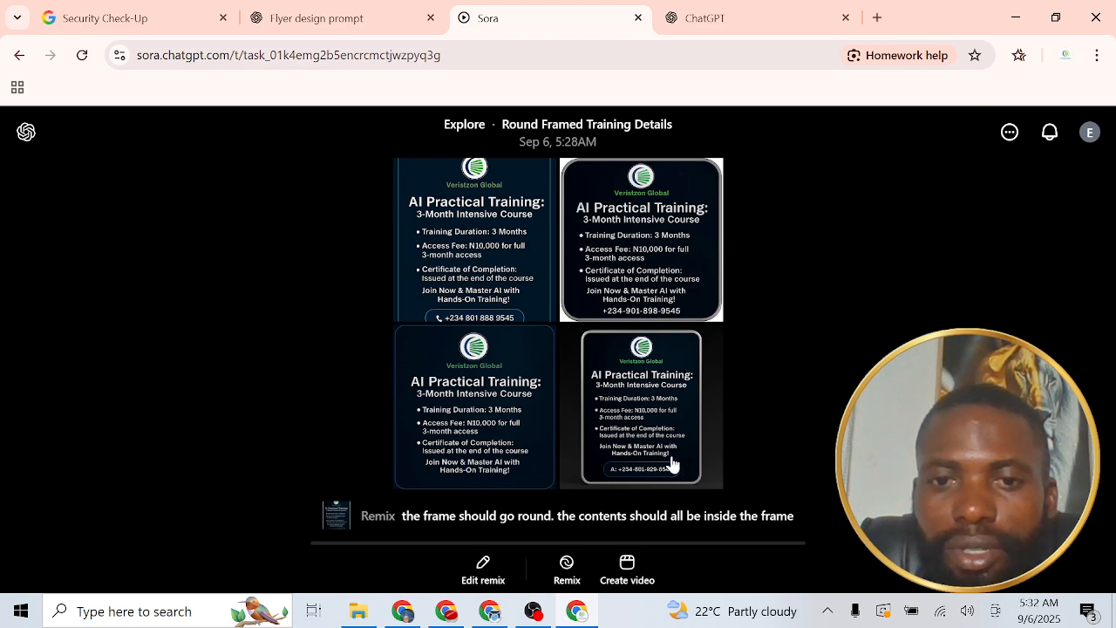
pyautogui.click(666, 447)
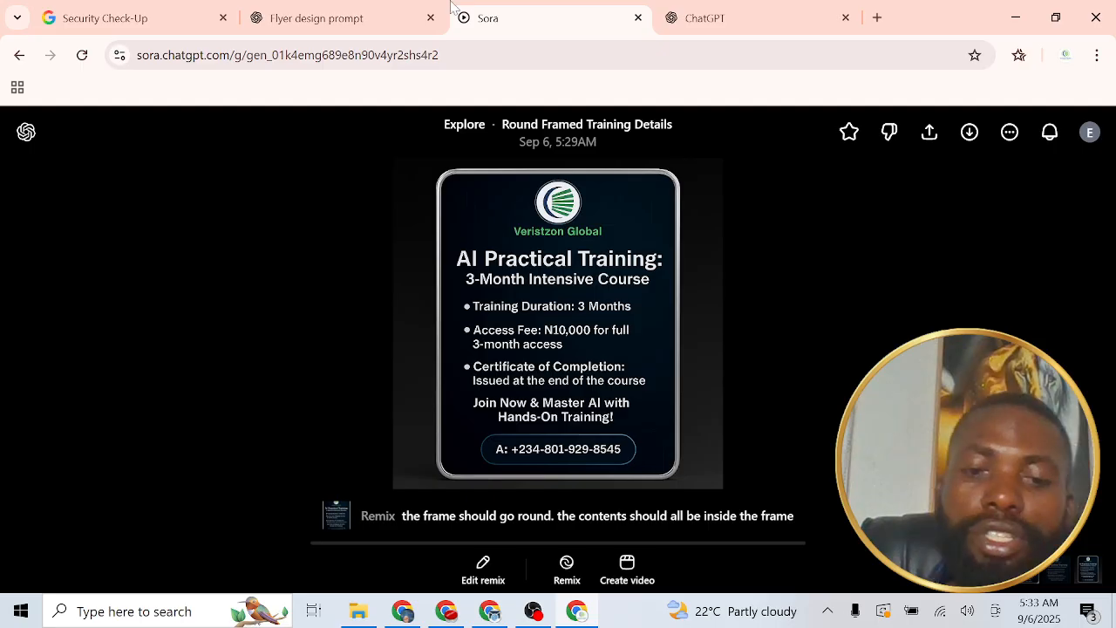
# Open the silver-framed flyer's Remix view, leave it without a prompt, and return to the four Round Framed Training remixes
pyautogui.click(567, 568)
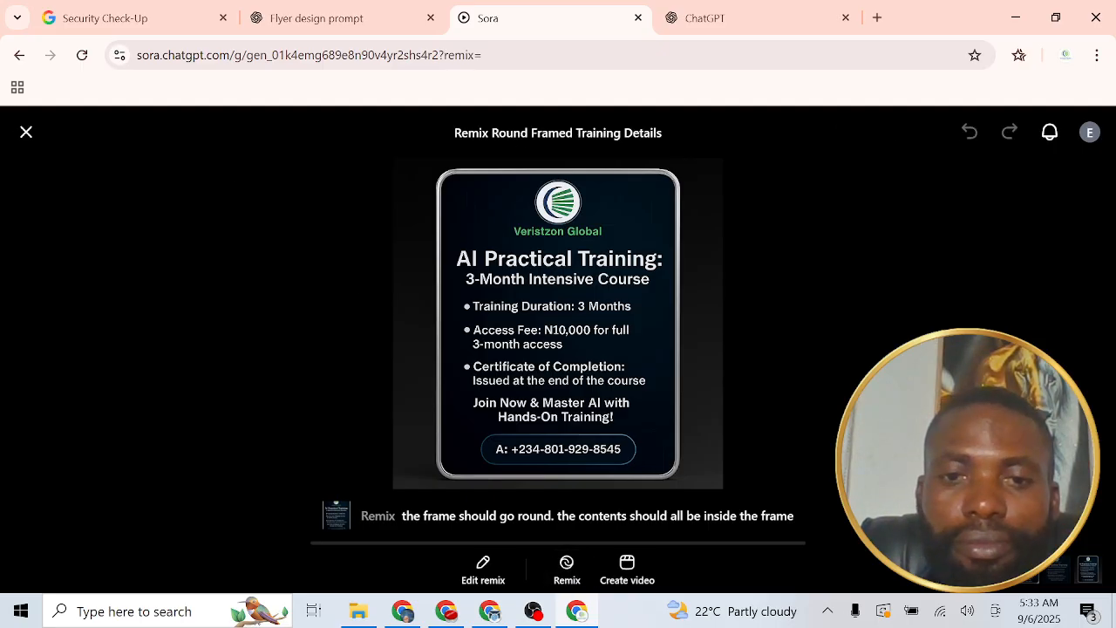
pyautogui.click(1052, 132)
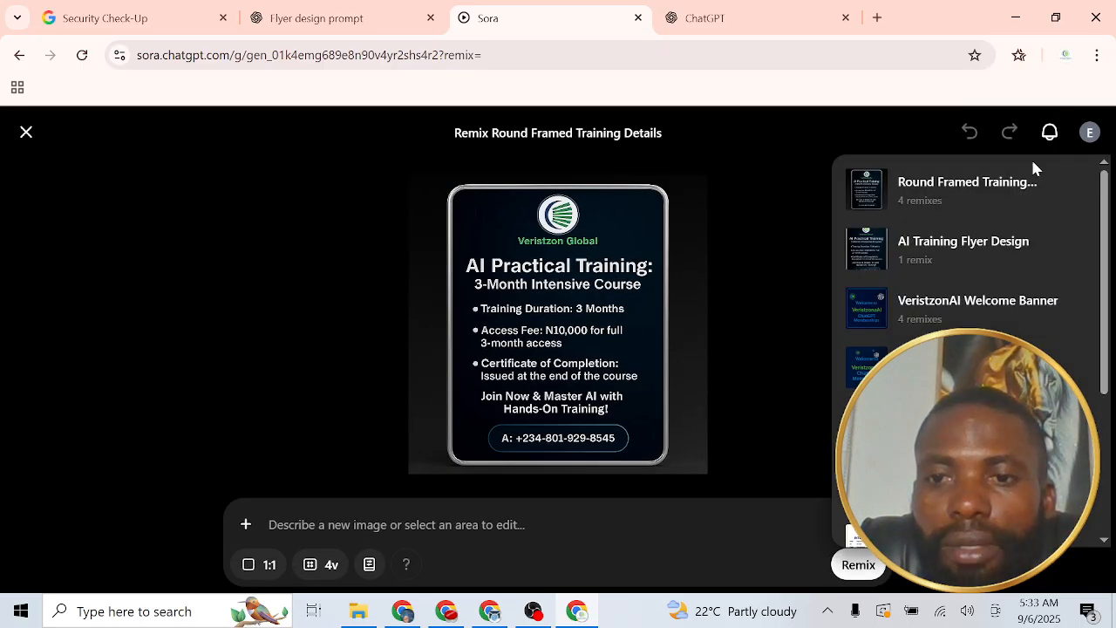
pyautogui.click(925, 195)
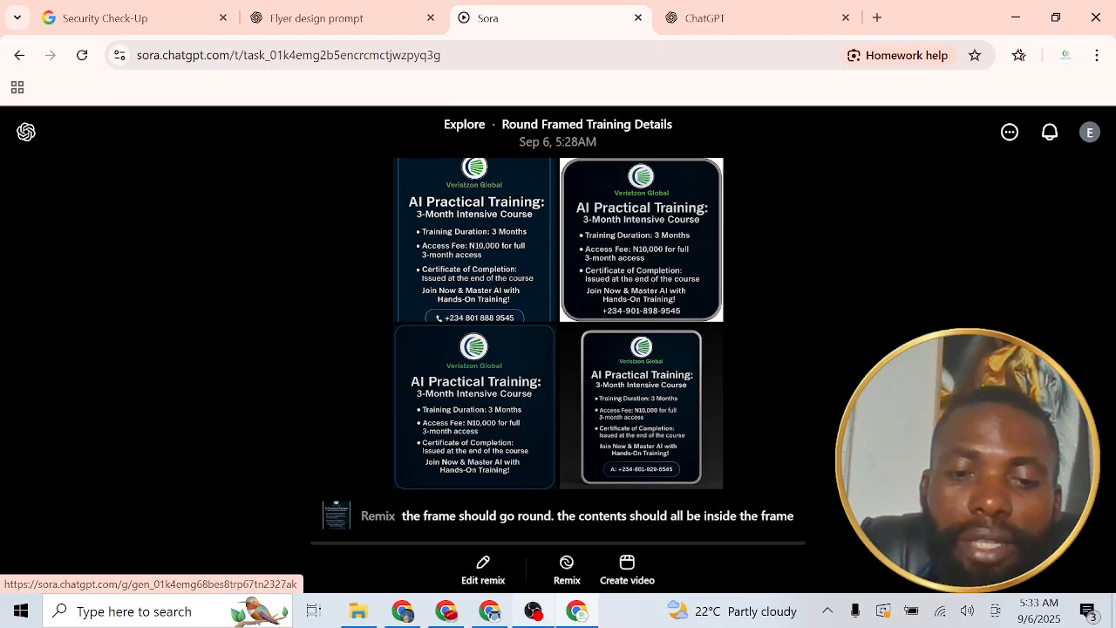
pyautogui.moveTo(534, 618)
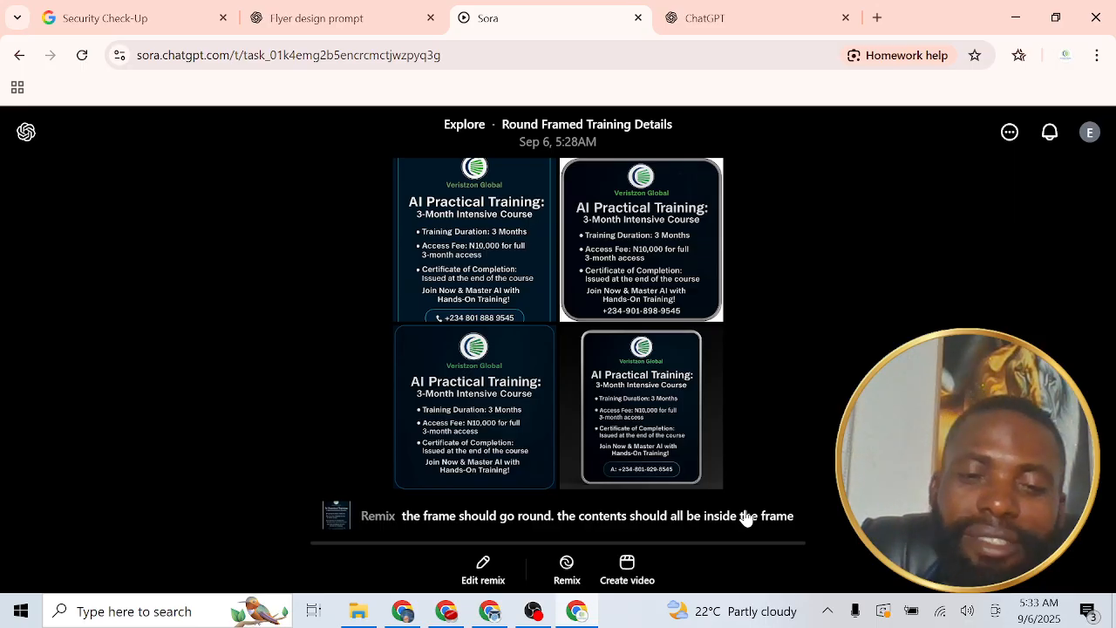
pyautogui.click(533, 611)
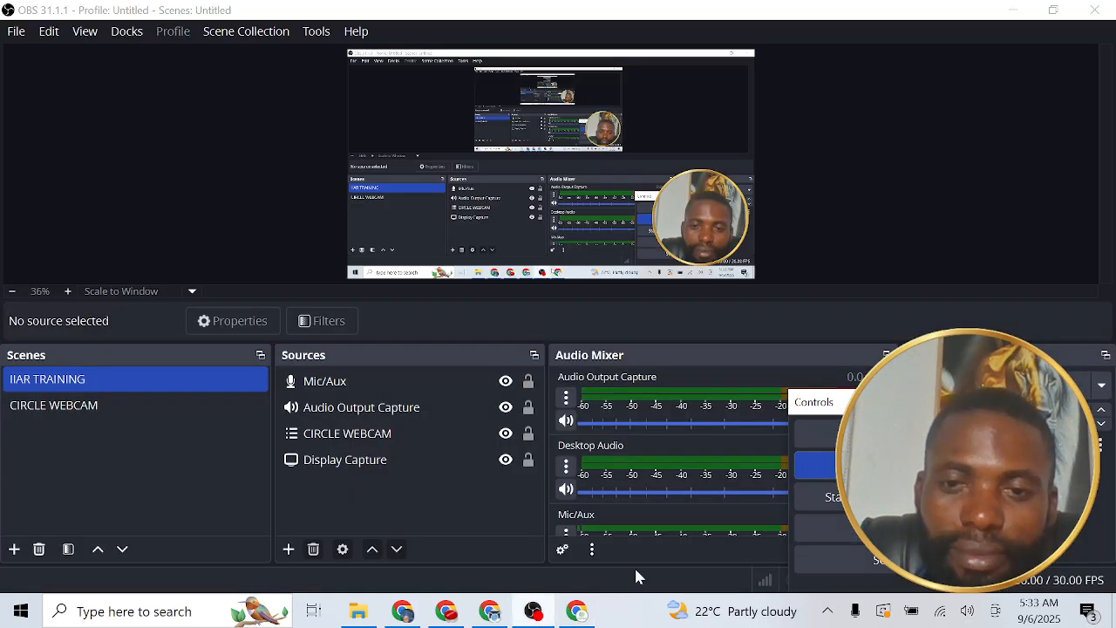